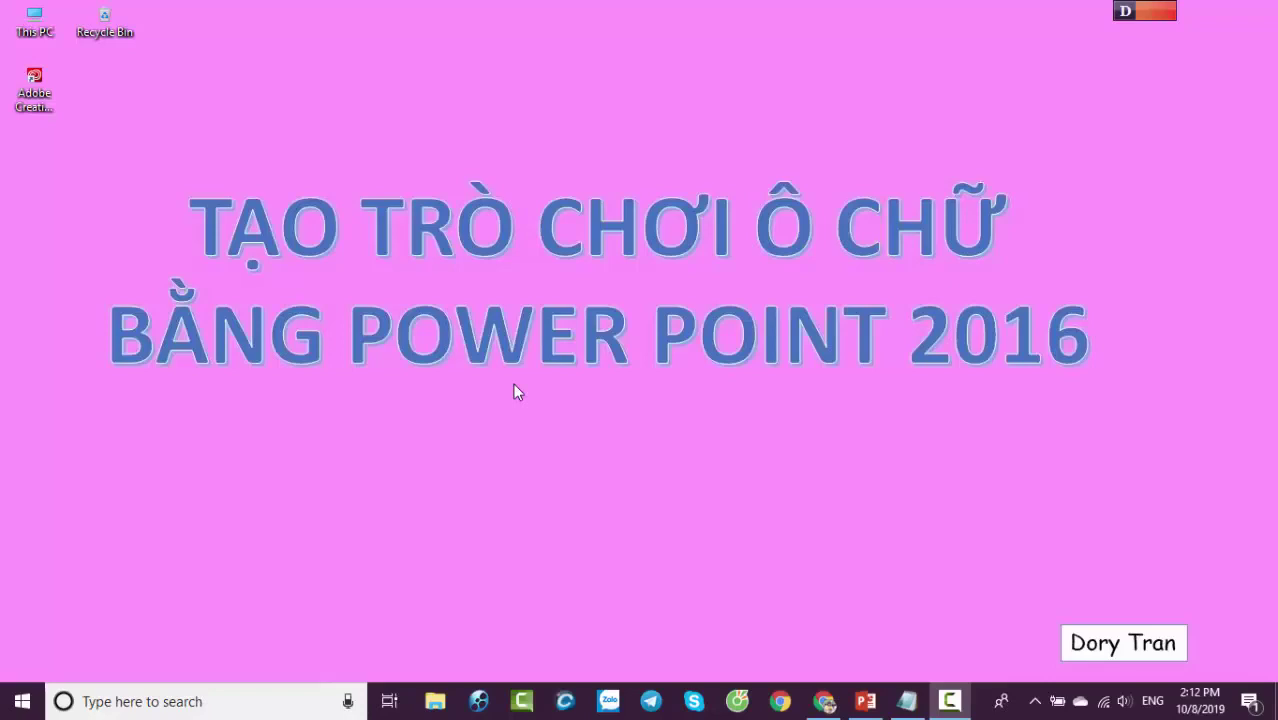
# In Notepad, type the greeting 'Hellooo' and a line about making a crossword in PowerPoint 2016.
pyautogui.click(907, 701)
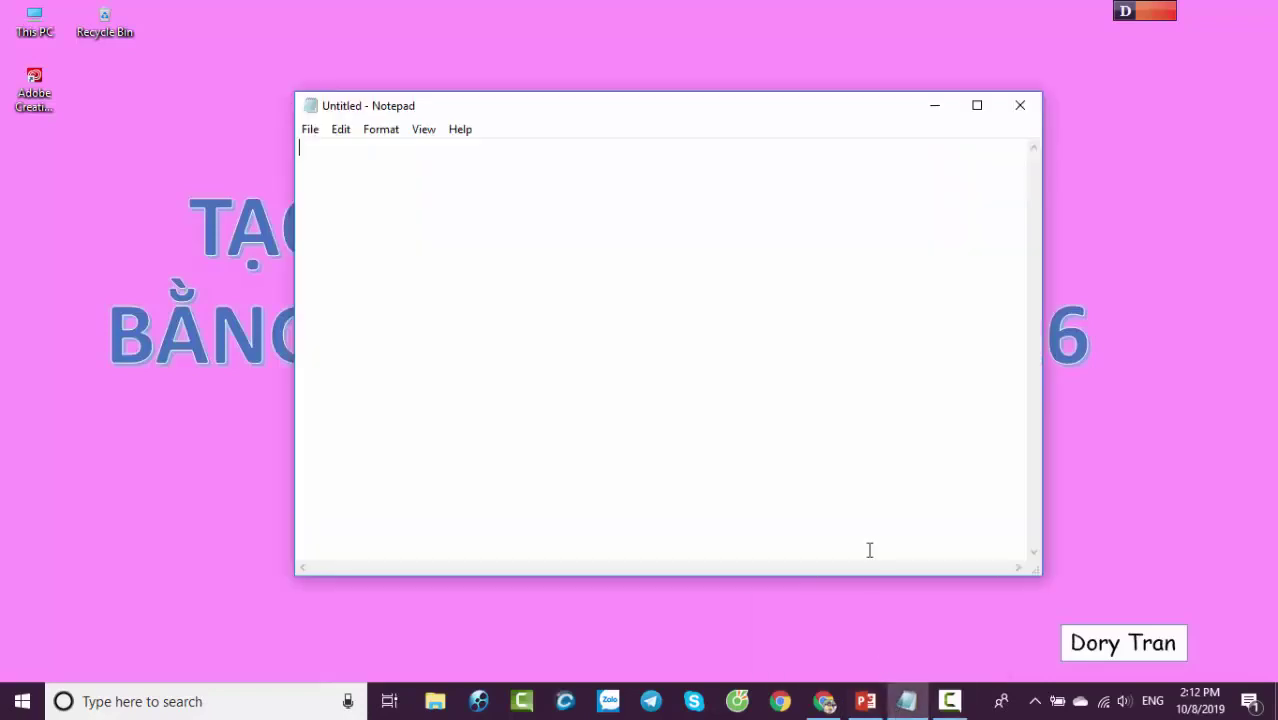
pyautogui.write('Hello')
pyautogui.write('oo')
pyautogui.press('Return')
pyautogui.write('Du')
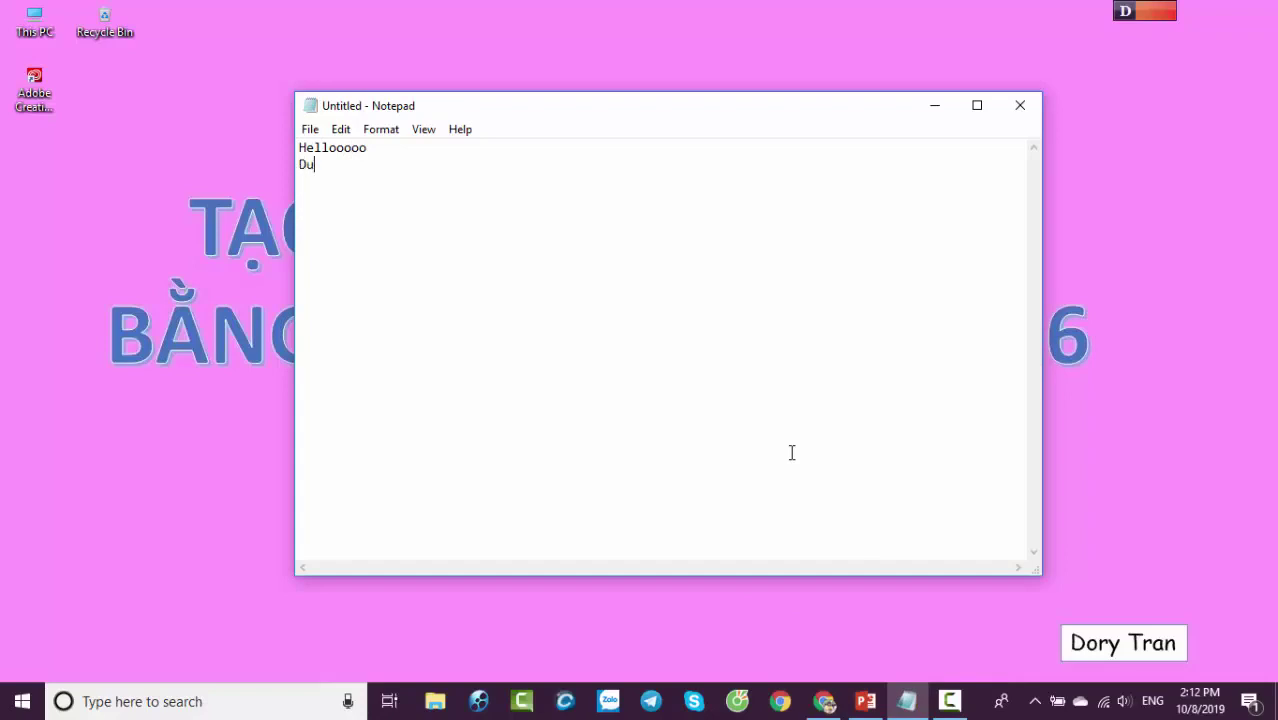
pyautogui.write('ới đã')
pyautogui.write(' cách tạo trò chơi ô')
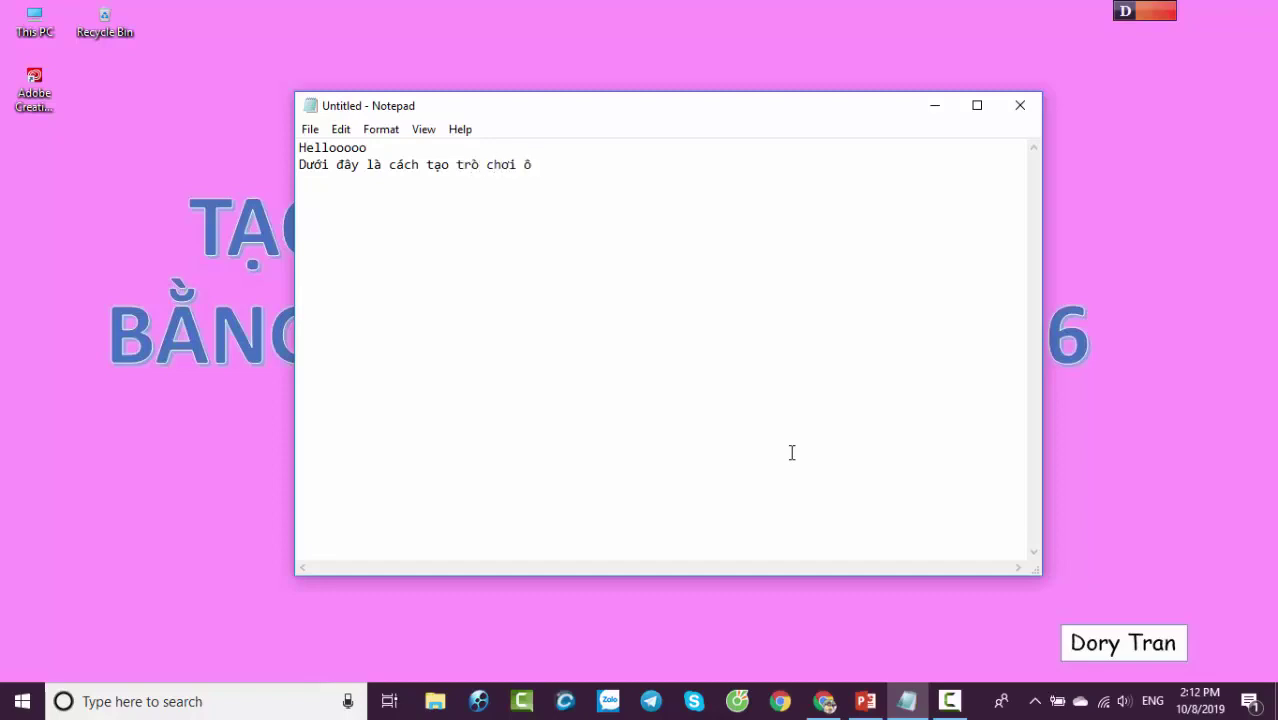
pyautogui.write(' chữ đơn gia')
pyautogui.write('ản bằng Power')
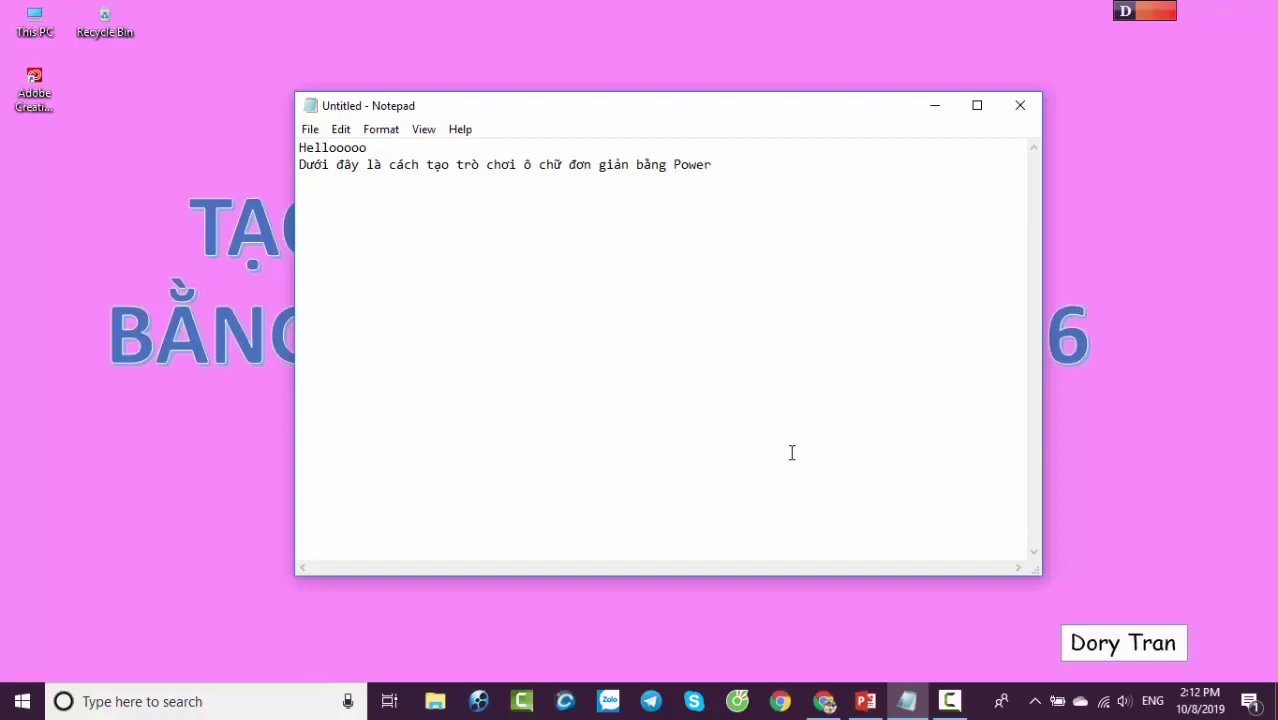
pyautogui.write(' Point 2016')
# Add the first-step note about the crossword's answers and questions slide, then return to PowerPoint.
pyautogui.click(860, 703)
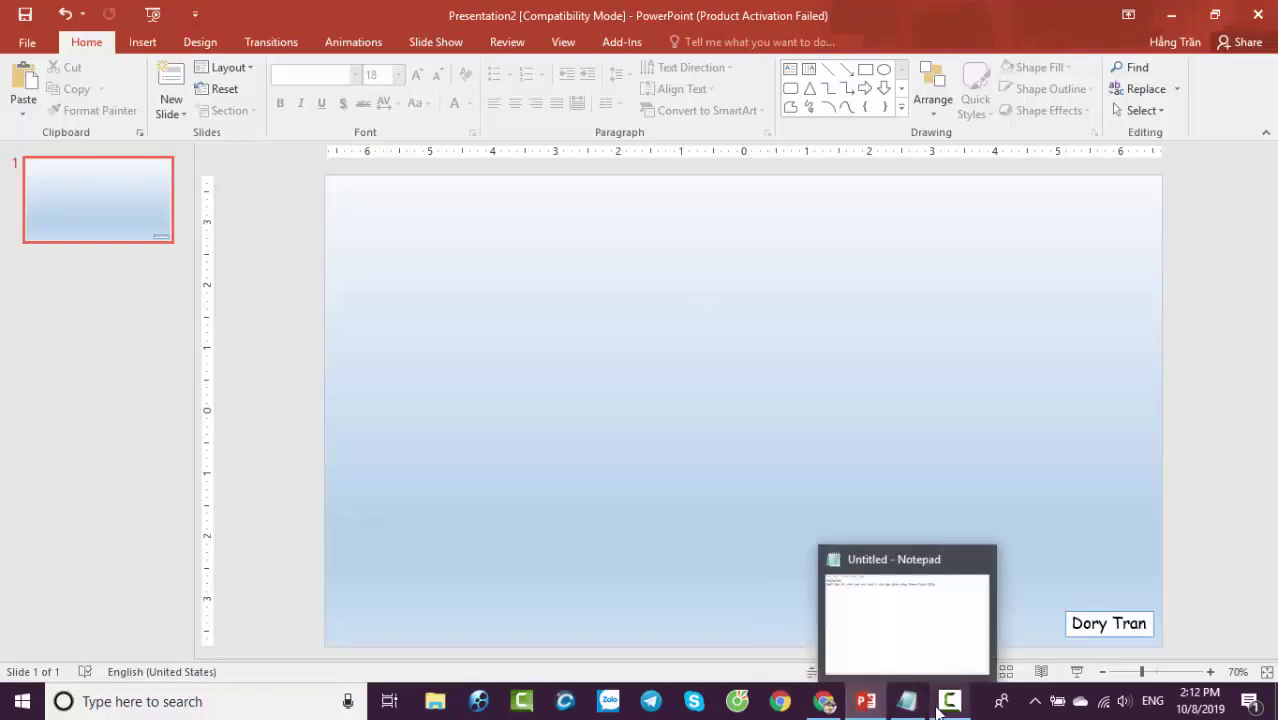
pyautogui.click(907, 701)
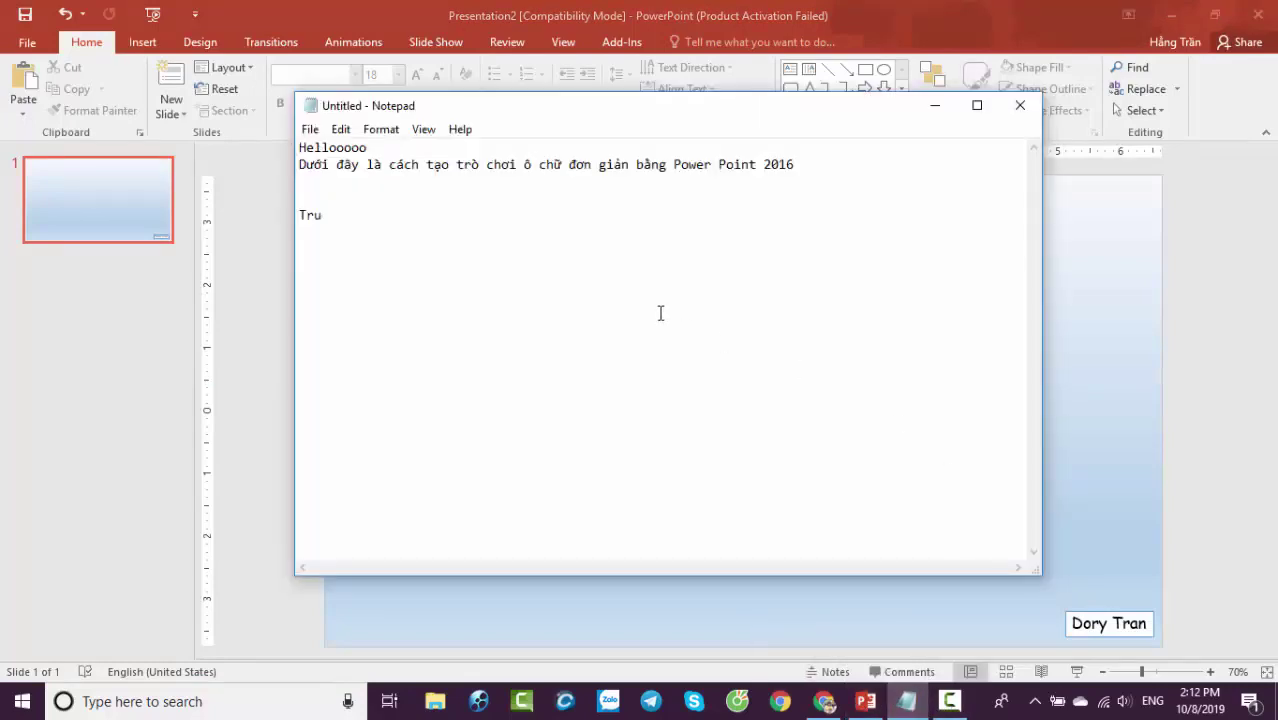
pyautogui.write('hết')
pyautogui.write('đã')
pyautogui.write('ủ ô')
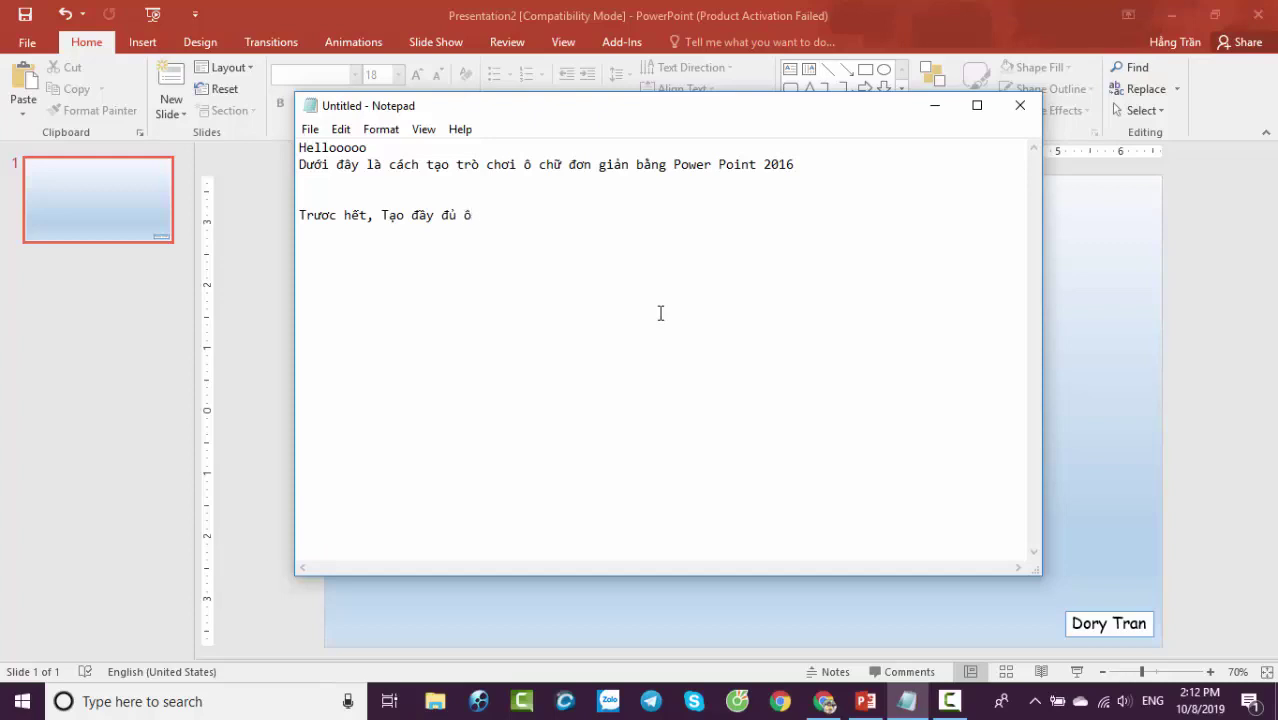
pyautogui.write(' chữ, câu')
pyautogui.write(' hỏ, đáp án')
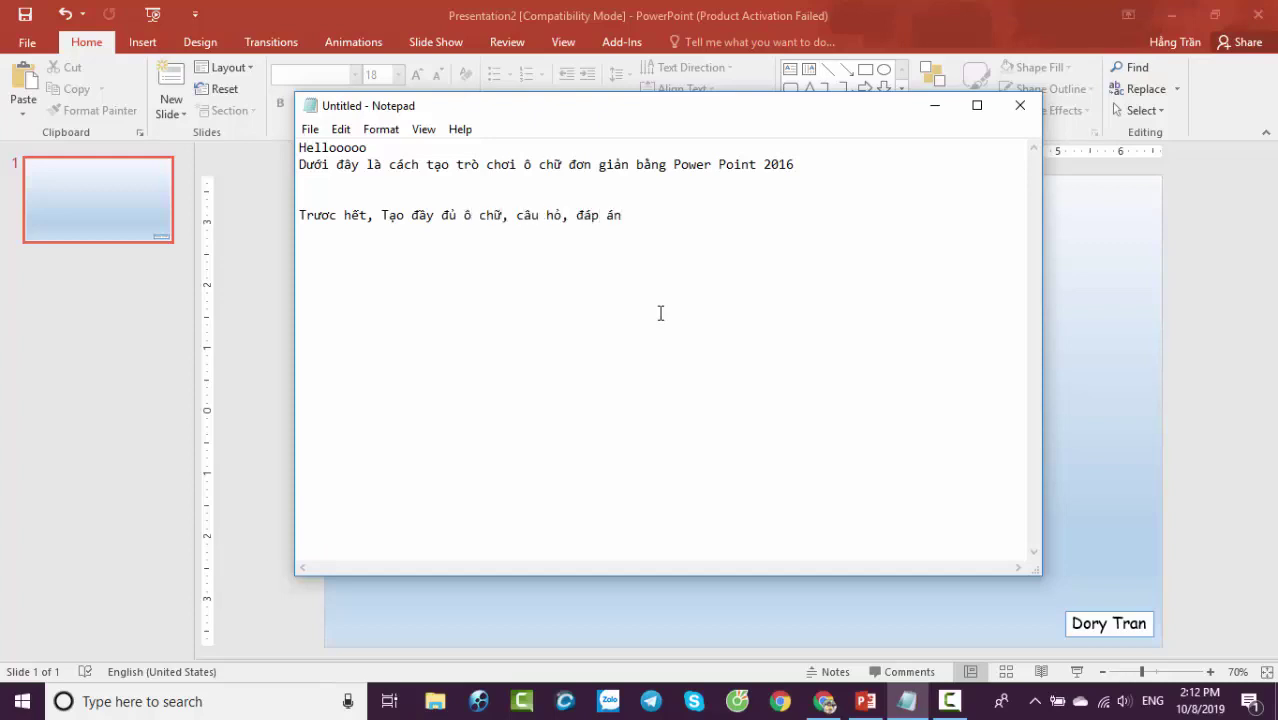
pyautogui.write('Slide')
pyautogui.click(1093, 432)
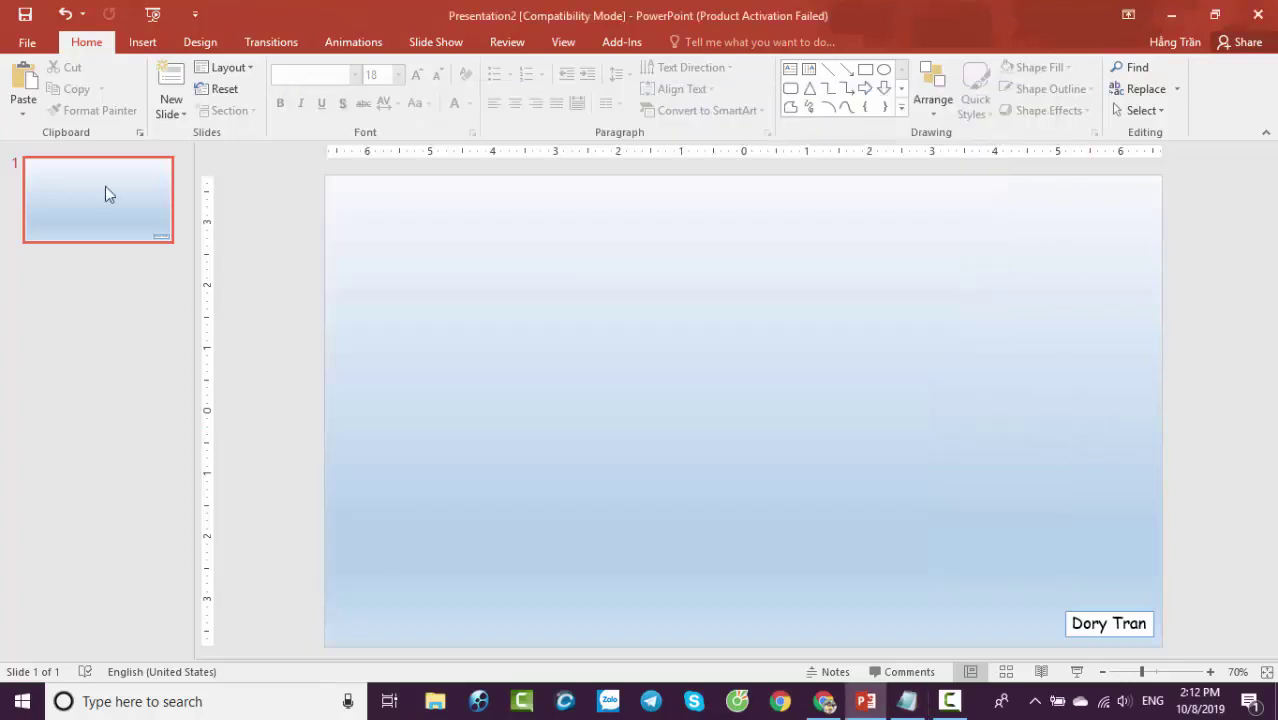
# Add the WordArt title 'TRÒ CHƠI Ô CHỮ' at the top of the slide, then switch to Notepad.
pyautogui.click(142, 42)
pyautogui.click(817, 100)
pyautogui.click(825, 152)
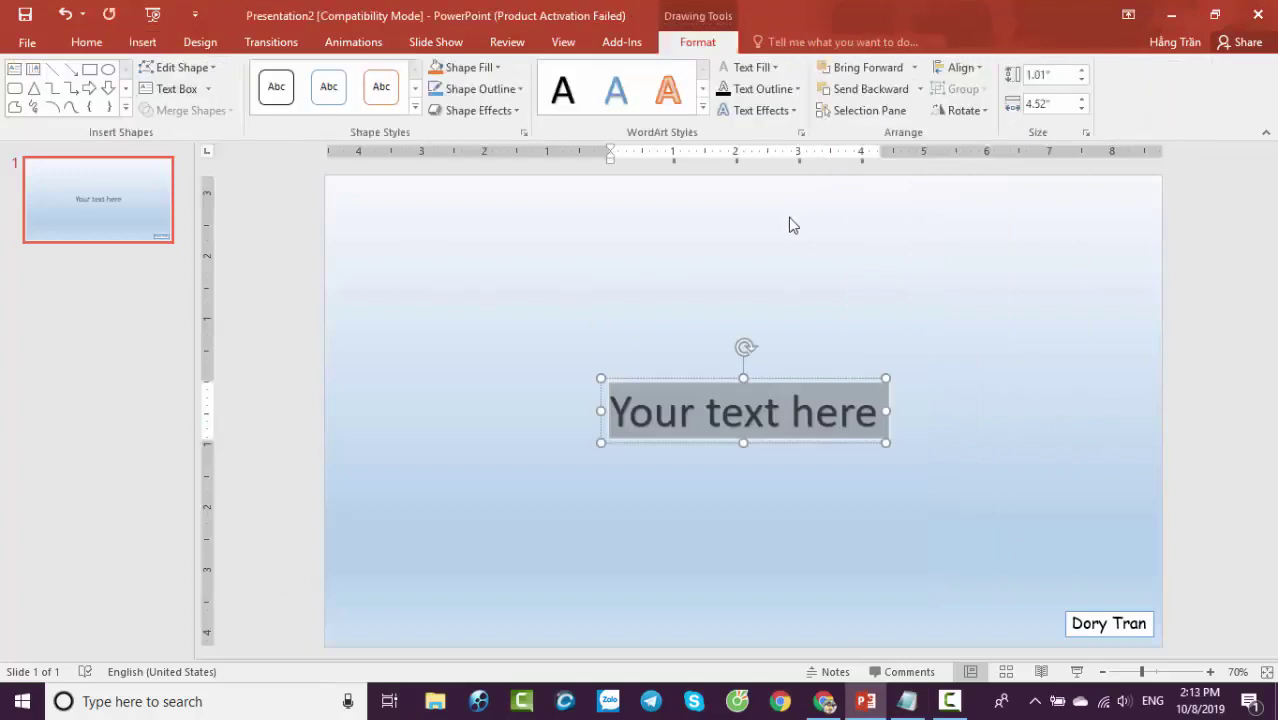
pyautogui.write('TRÒ CHOI O')
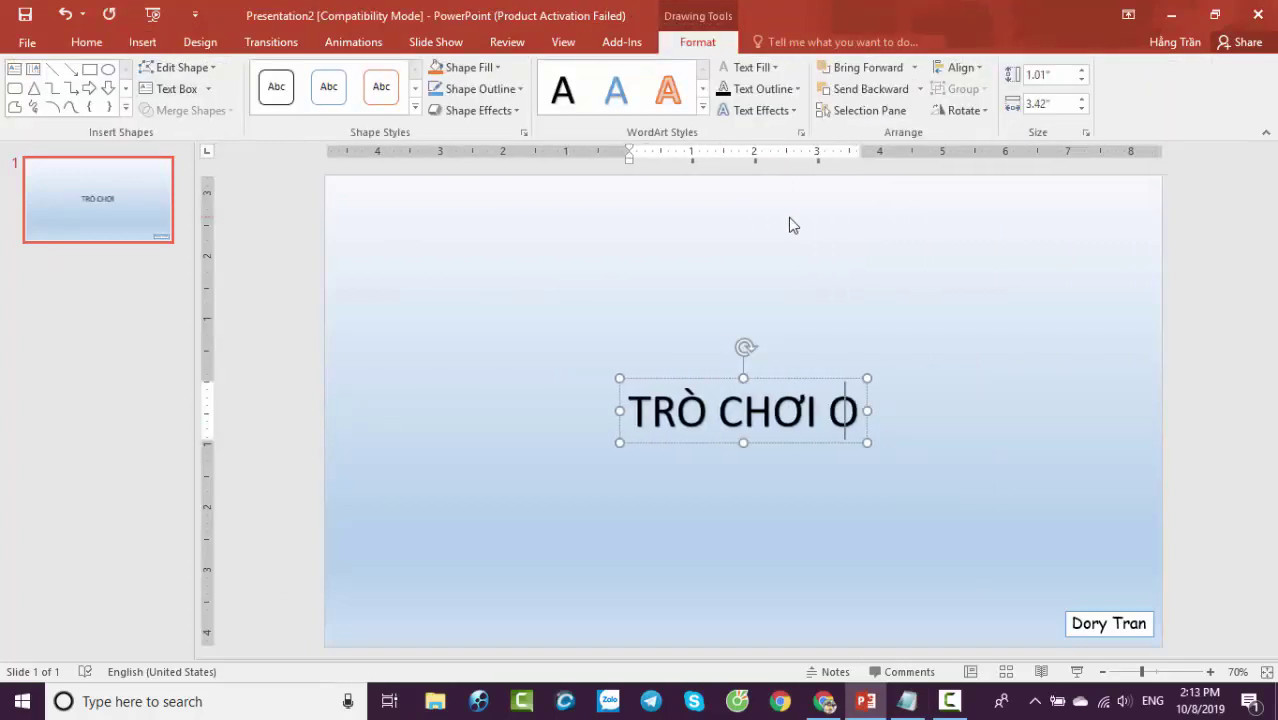
pyautogui.write(' CHỮ')
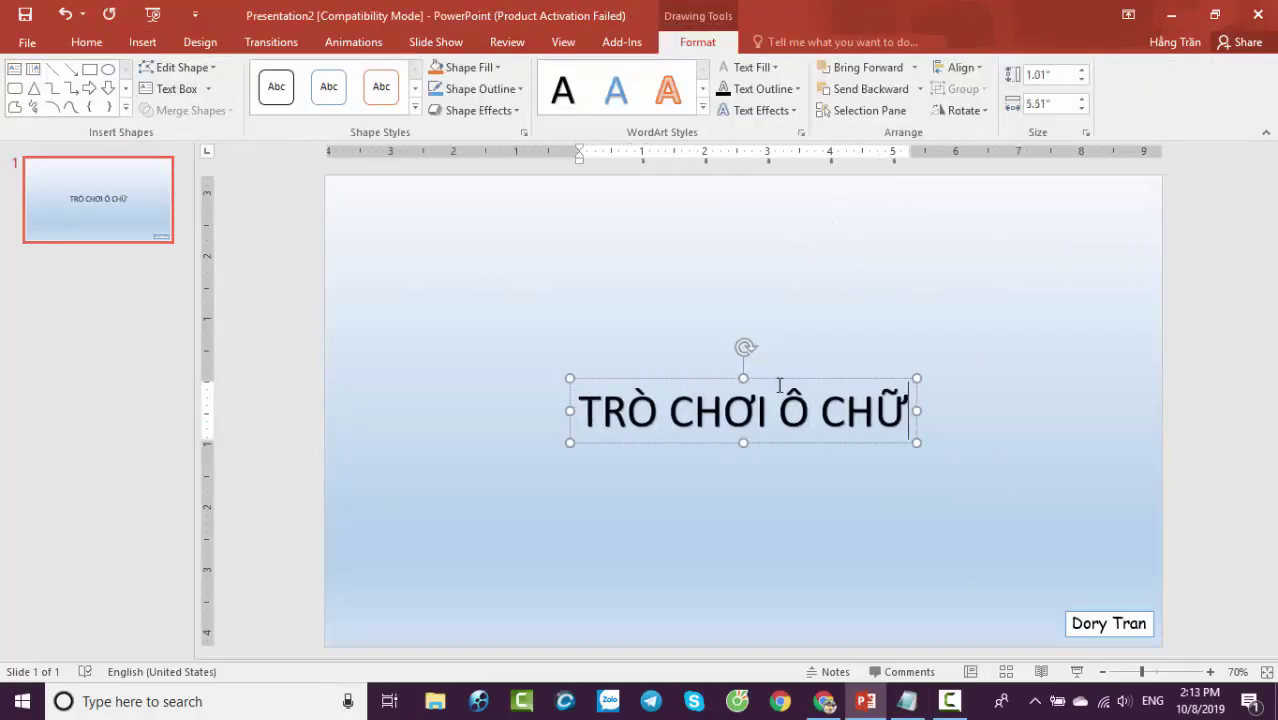
pyautogui.moveTo(779, 384)
pyautogui.mouseDown()
pyautogui.moveTo(763, 240)
pyautogui.moveTo(773, 214)
pyautogui.mouseUp()
pyautogui.click(397, 577)
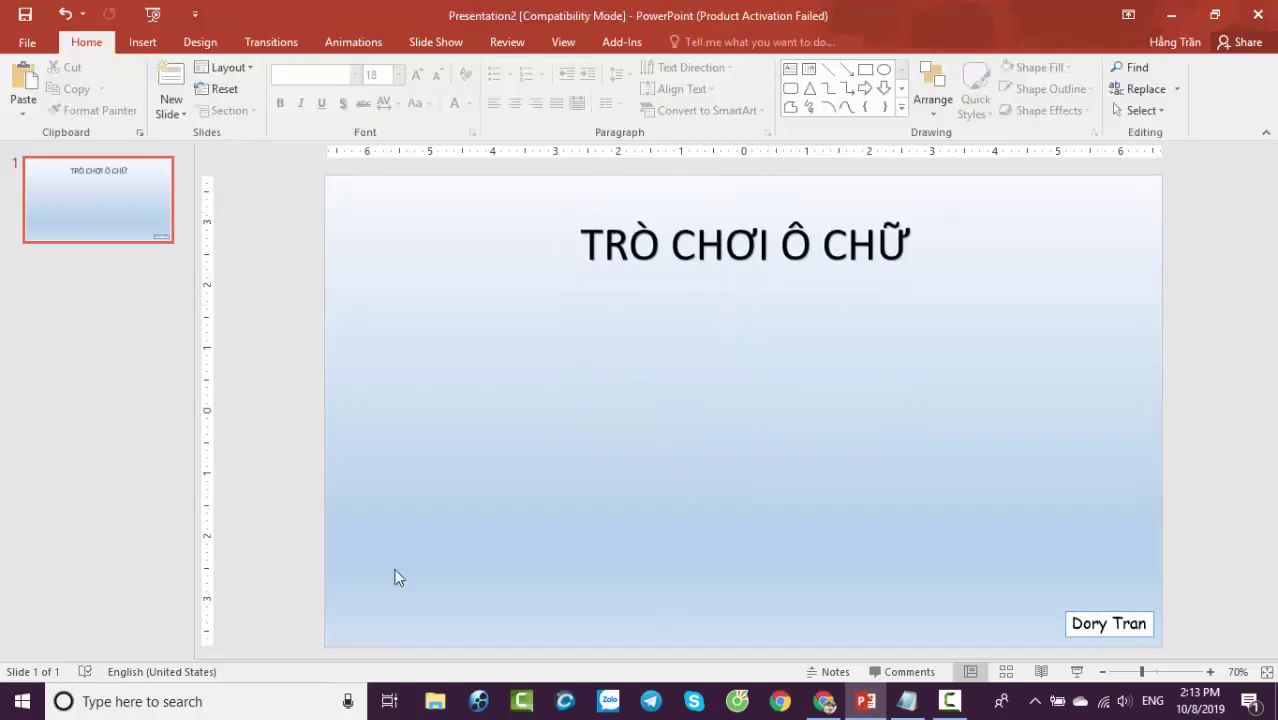
pyautogui.click(150, 47)
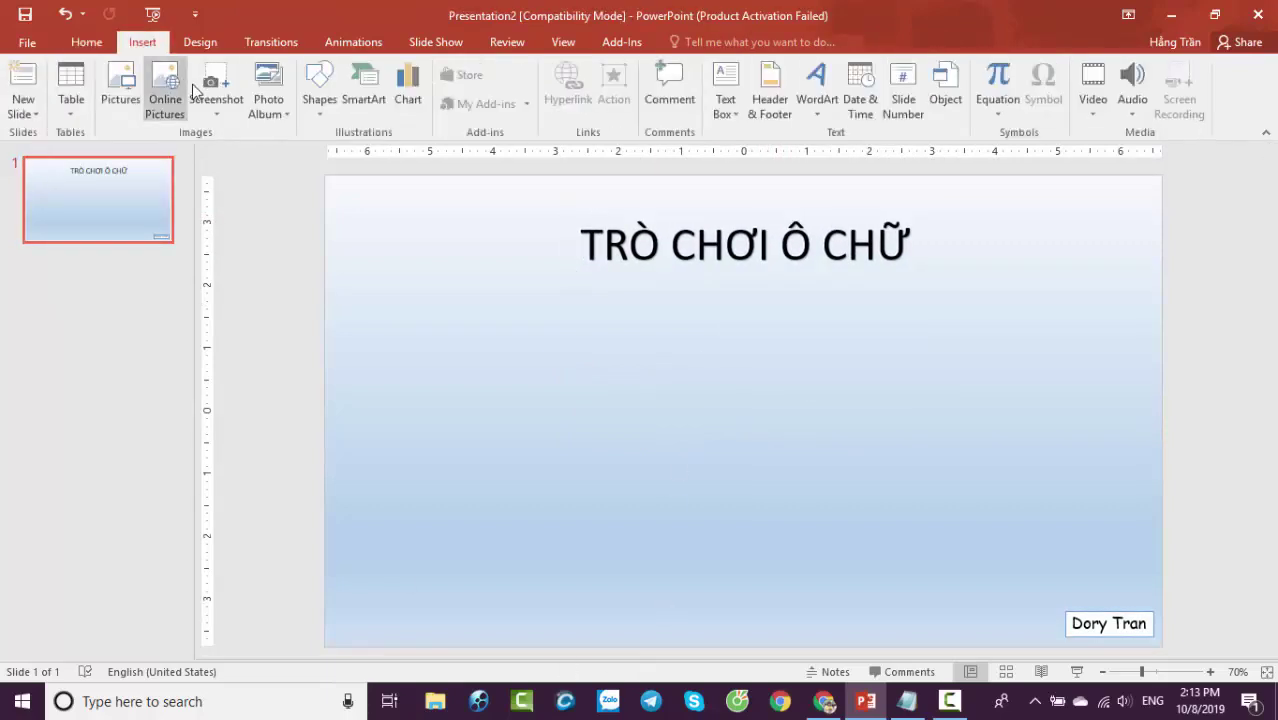
pyautogui.click(320, 100)
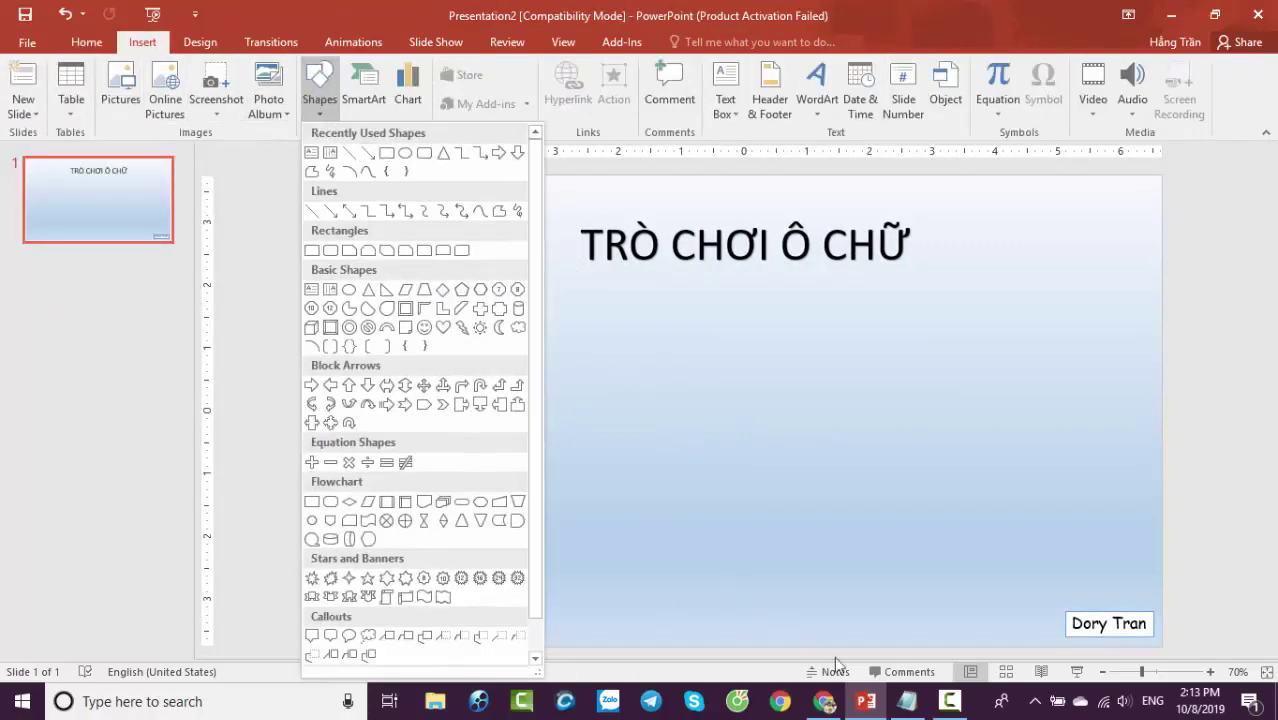
pyautogui.click(907, 701)
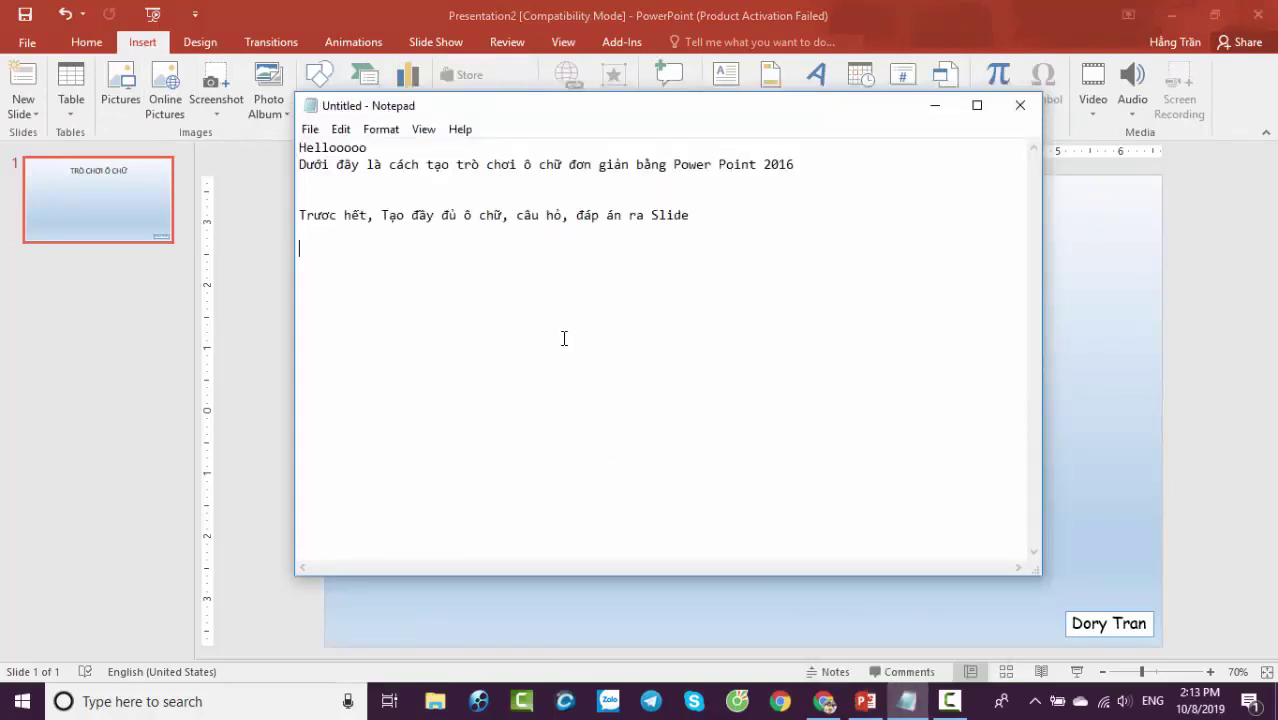
# Replace the stray text with the note 'Giữ Shift để tạo ô vuông', then return to PowerPoint.
pyautogui.press('BackSpace')
pyautogui.press('BackSpace')
pyautogui.press('Delete')
pyautogui.press('Delete')
pyautogui.write('Giu')
pyautogui.write('đế')
pyautogui.write('uông')
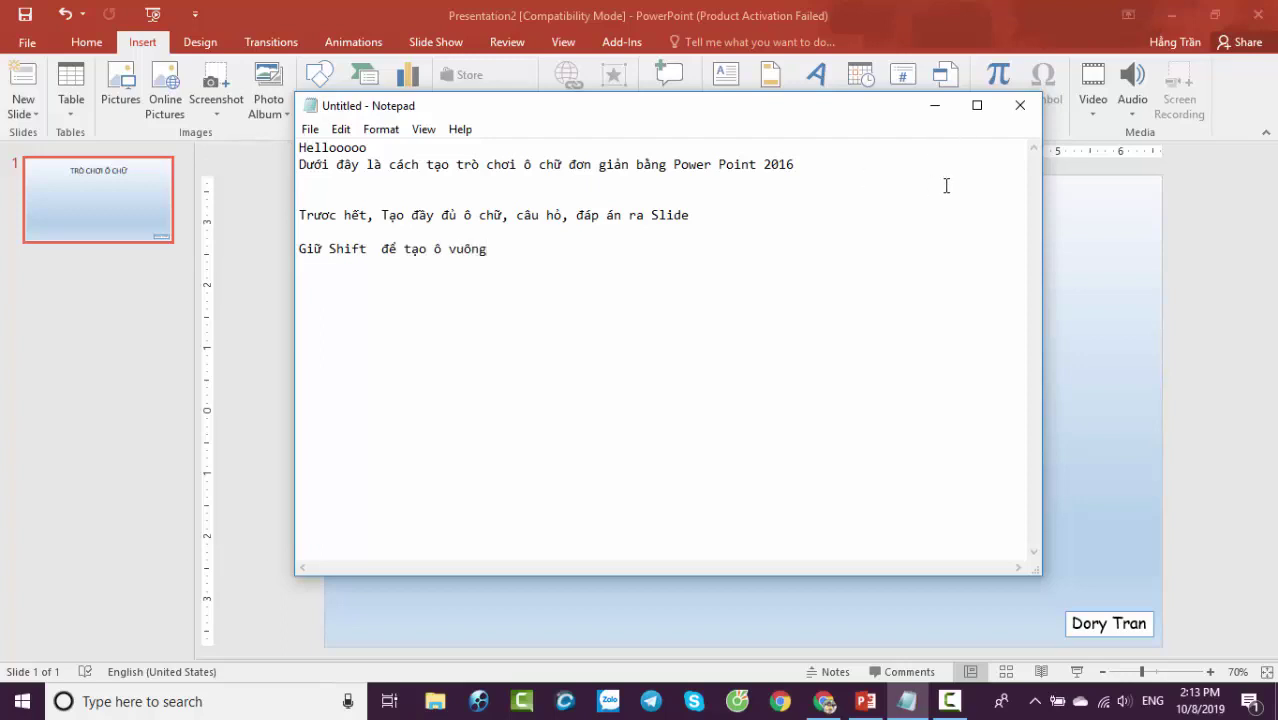
pyautogui.click(1055, 250)
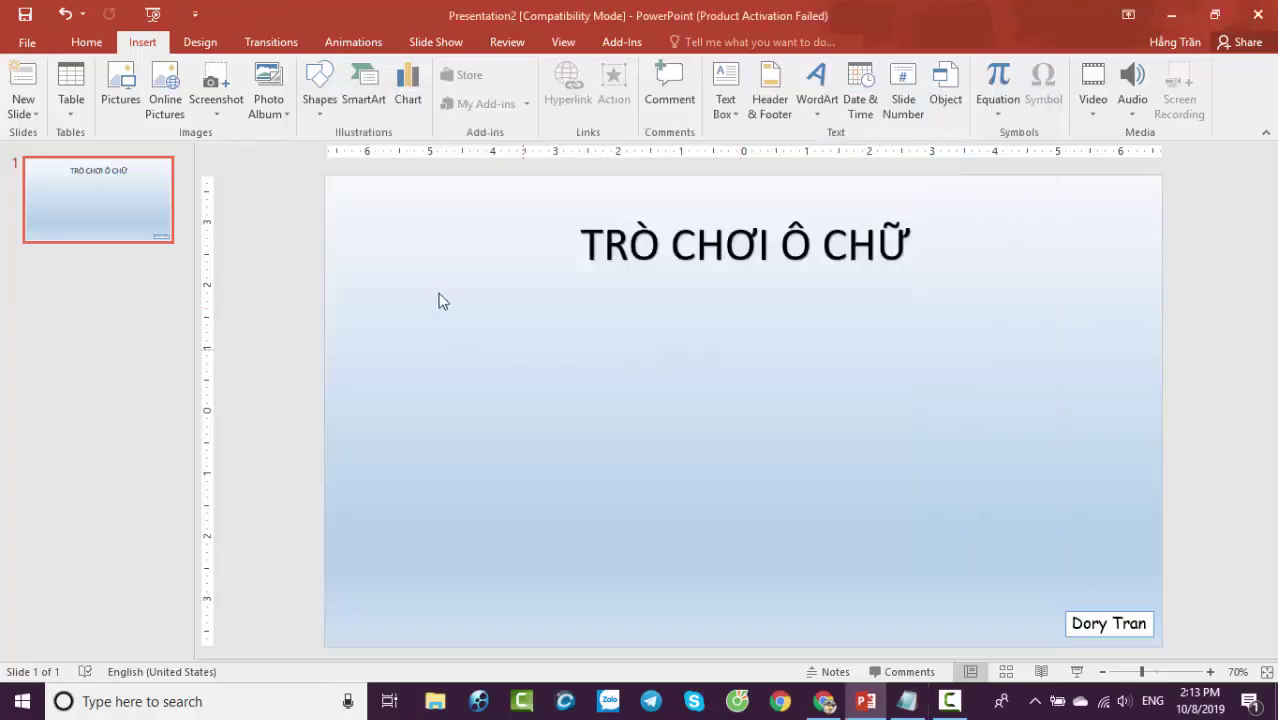
# Draw a small rectangle square cell just beneath the title, then switch to Notepad.
pyautogui.click(319, 85)
pyautogui.click(395, 170)
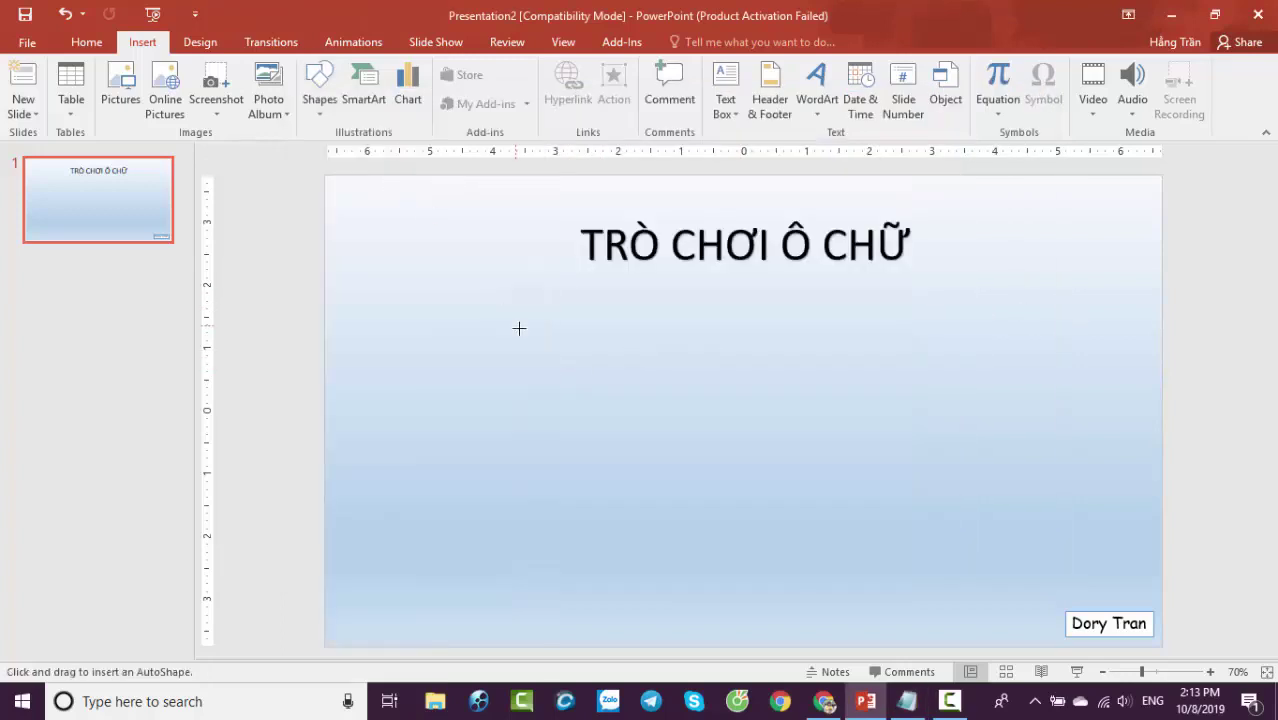
pyautogui.moveTo(487, 305); pyautogui.dragTo(529, 353)
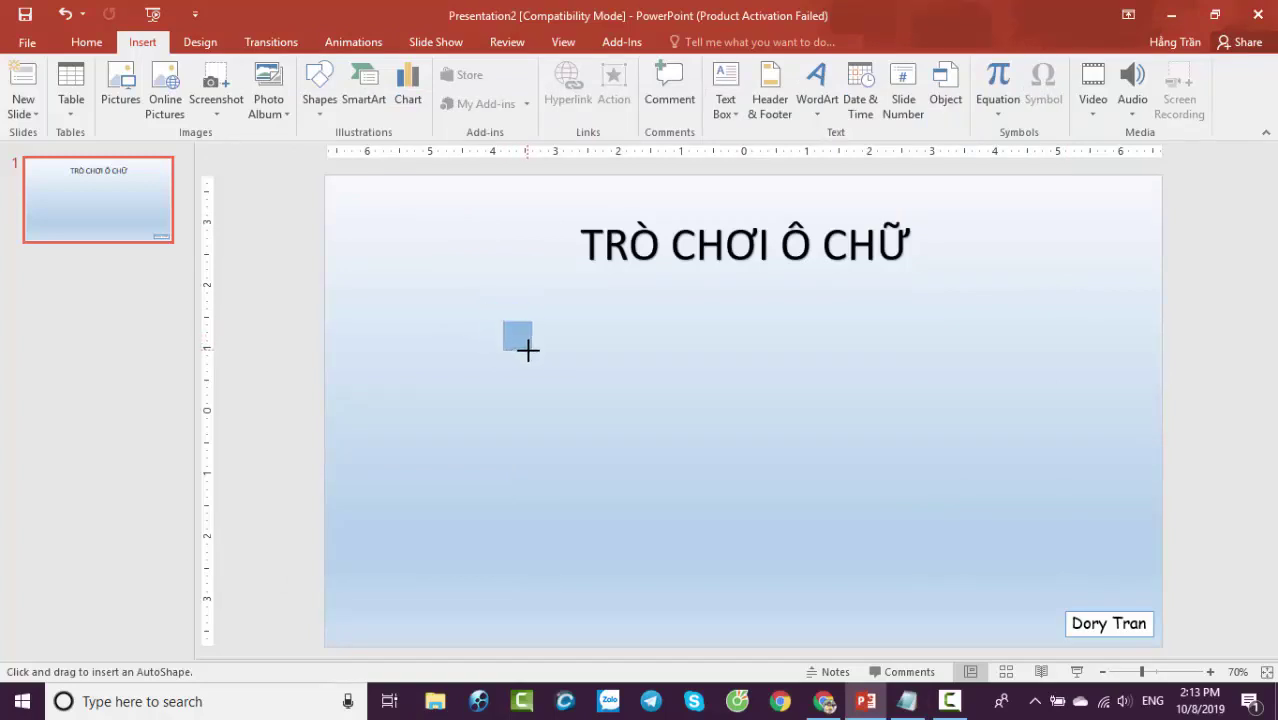
pyautogui.moveTo(525, 345); pyautogui.dragTo(523, 314)
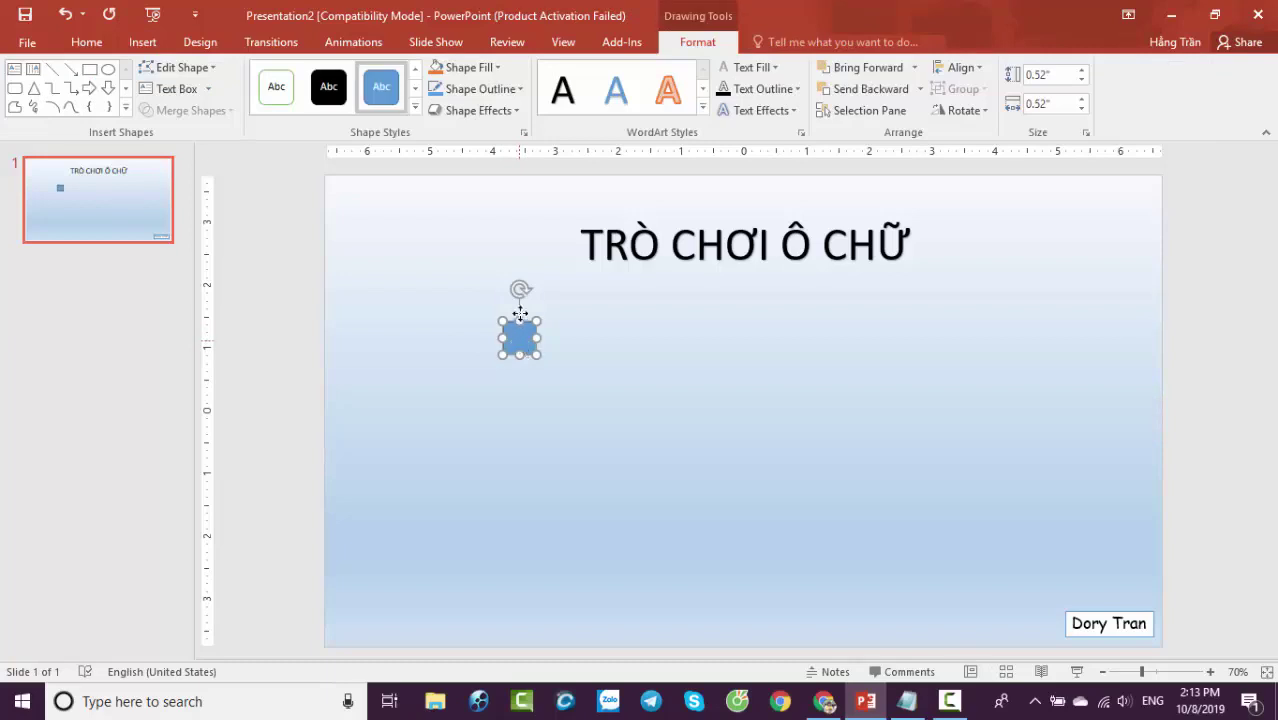
pyautogui.click(680, 409)
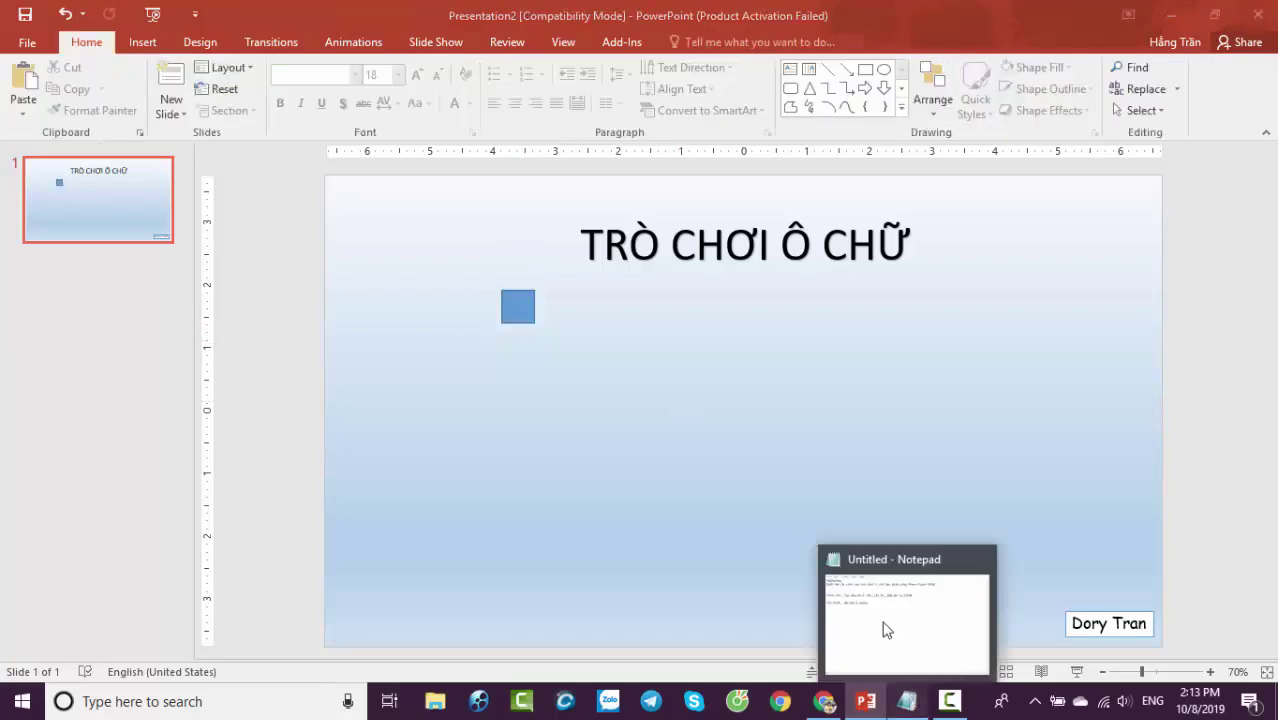
pyautogui.click(884, 560)
# Add the note 'Giữ Ctrl để sao chép ô' on a new line, fixing the mistyped words.
pyautogui.press('Return')
pyautogui.write('G')
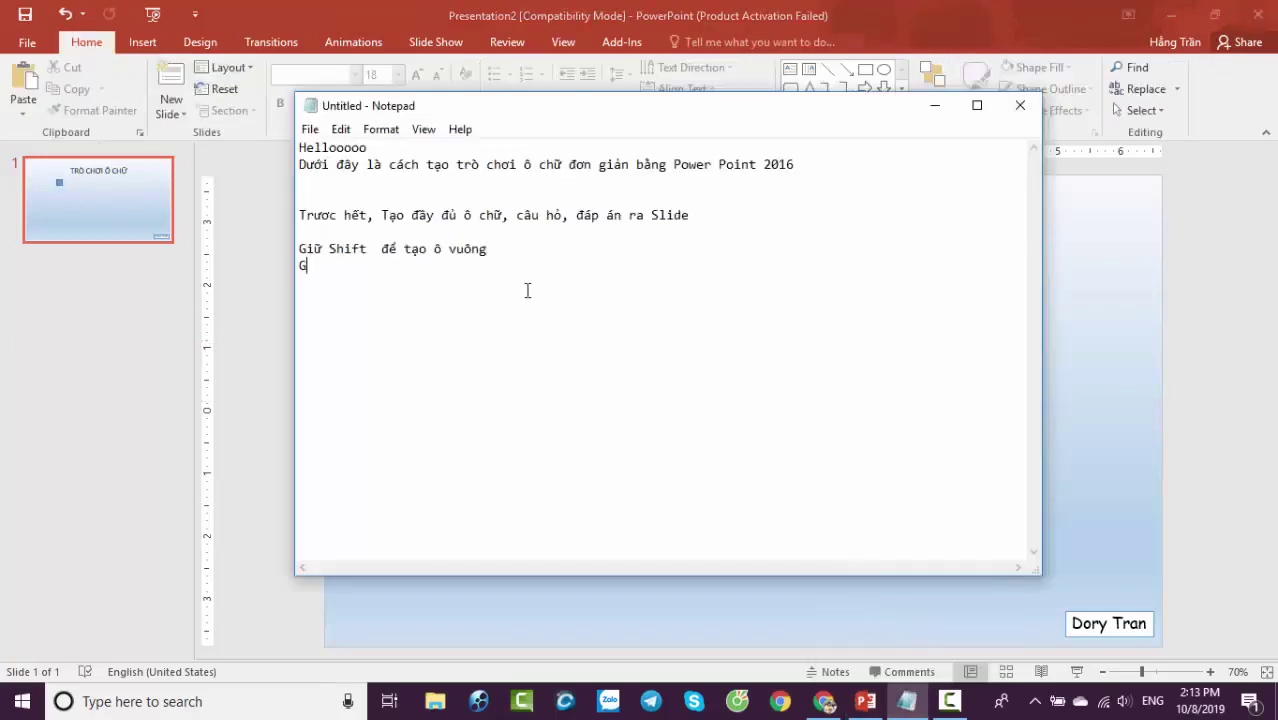
pyautogui.write('Iuw')
pyautogui.press('BackSpace')
pyautogui.write('iwu')
pyautogui.hotkey('shift', 'Home')
pyautogui.press('Left')
pyautogui.press('Left')
pyautogui.moveTo(302, 266); pyautogui.dragTo(340, 267)
pyautogui.write('Giuwx')
pyautogui.press('BackSpace')
pyautogui.press('BackSpace')
pyautogui.press('BackSpace')
pyautogui.press('BackSpace')
pyautogui.write('iuwx')
pyautogui.moveTo(368, 270); pyautogui.dragTo(200, 276)
pyautogui.write('Giữ')
pyautogui.write(' Ctrl để sao')
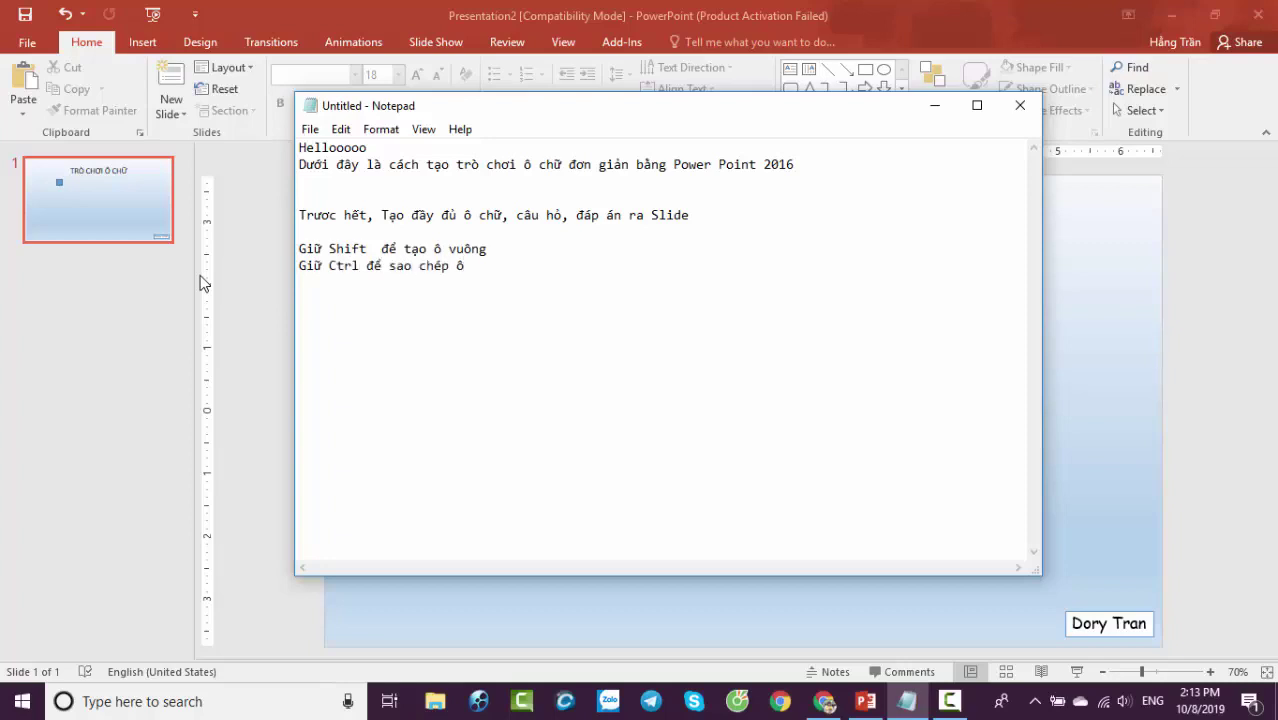
# Duplicate the blue square repeatedly to build rows of square crossword cells.
pyautogui.click(1044, 388)
pyautogui.click(518, 300)
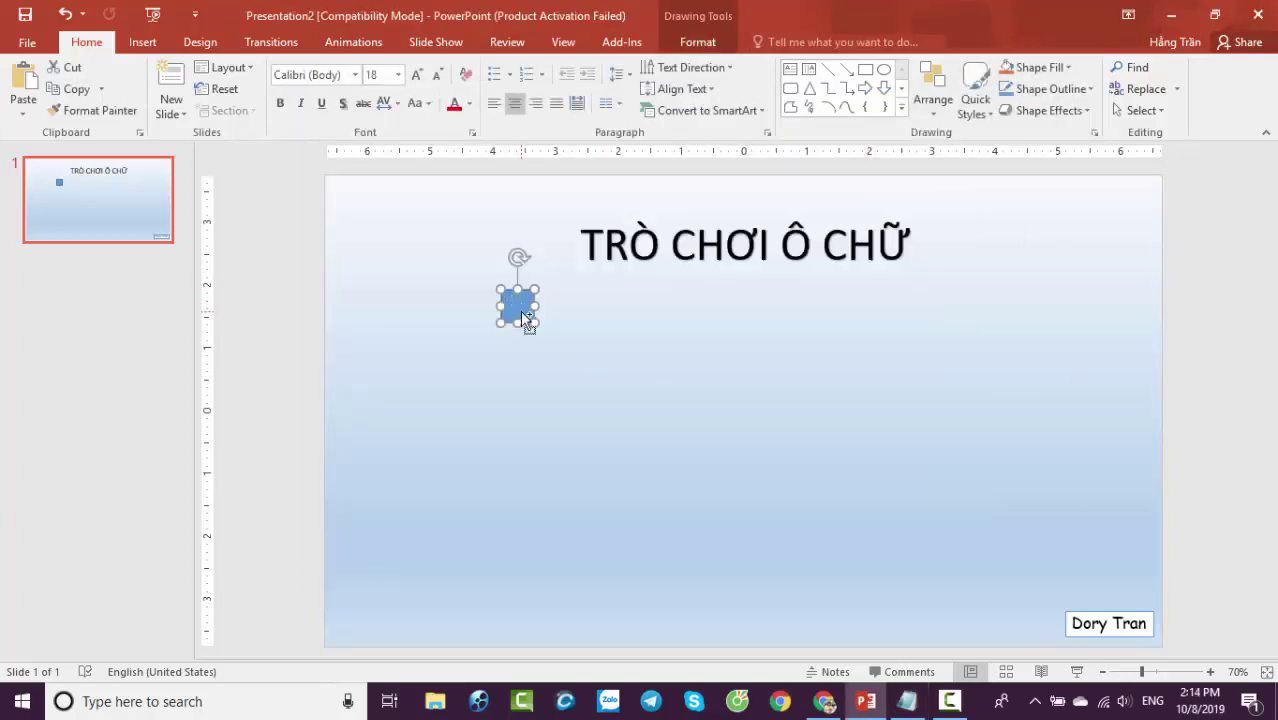
pyautogui.moveTo(527, 317); pyautogui.dragTo(560, 318)
pyautogui.click(667, 357)
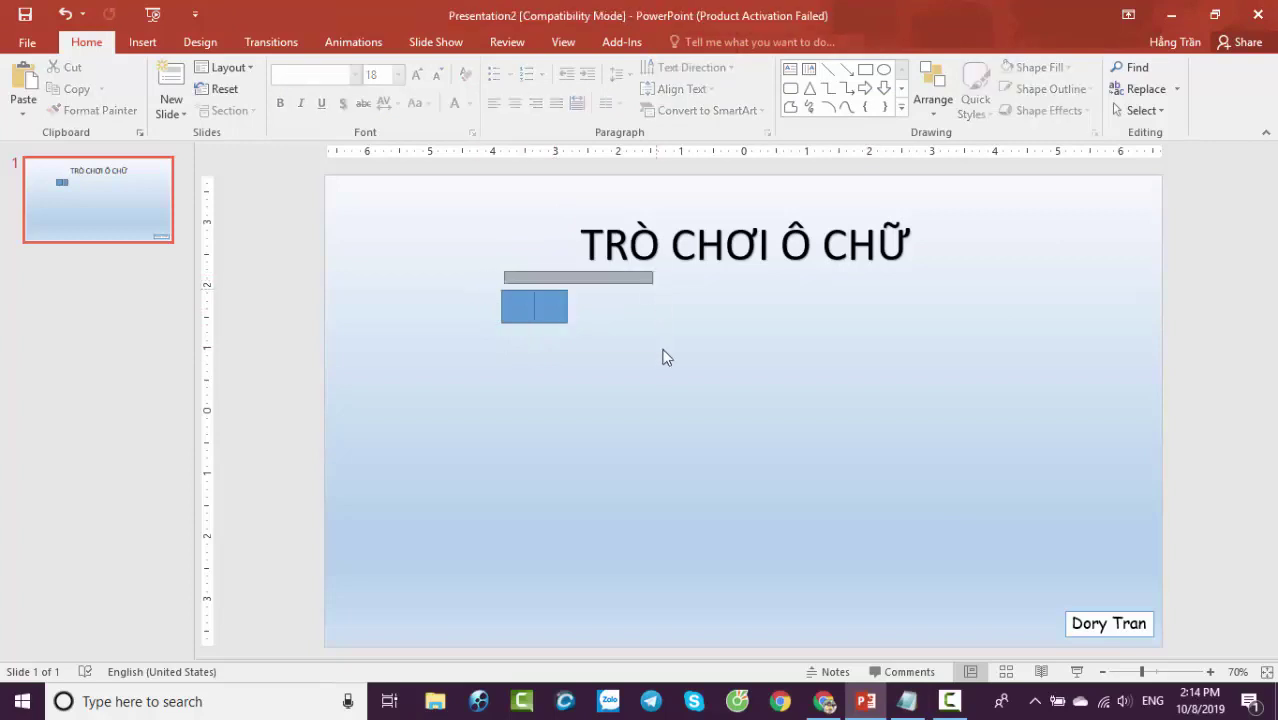
pyautogui.click(551, 306)
pyautogui.moveTo(477, 287); pyautogui.dragTo(627, 342)
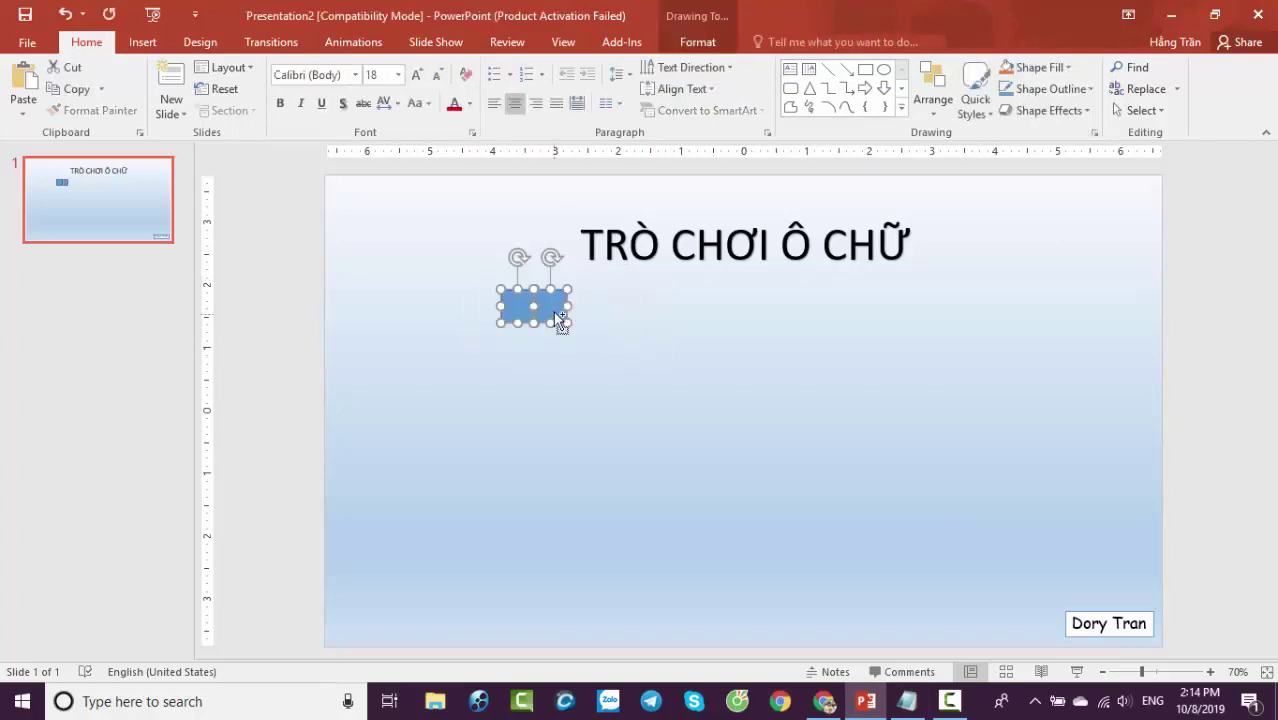
pyautogui.moveTo(557, 315); pyautogui.dragTo(621, 316)
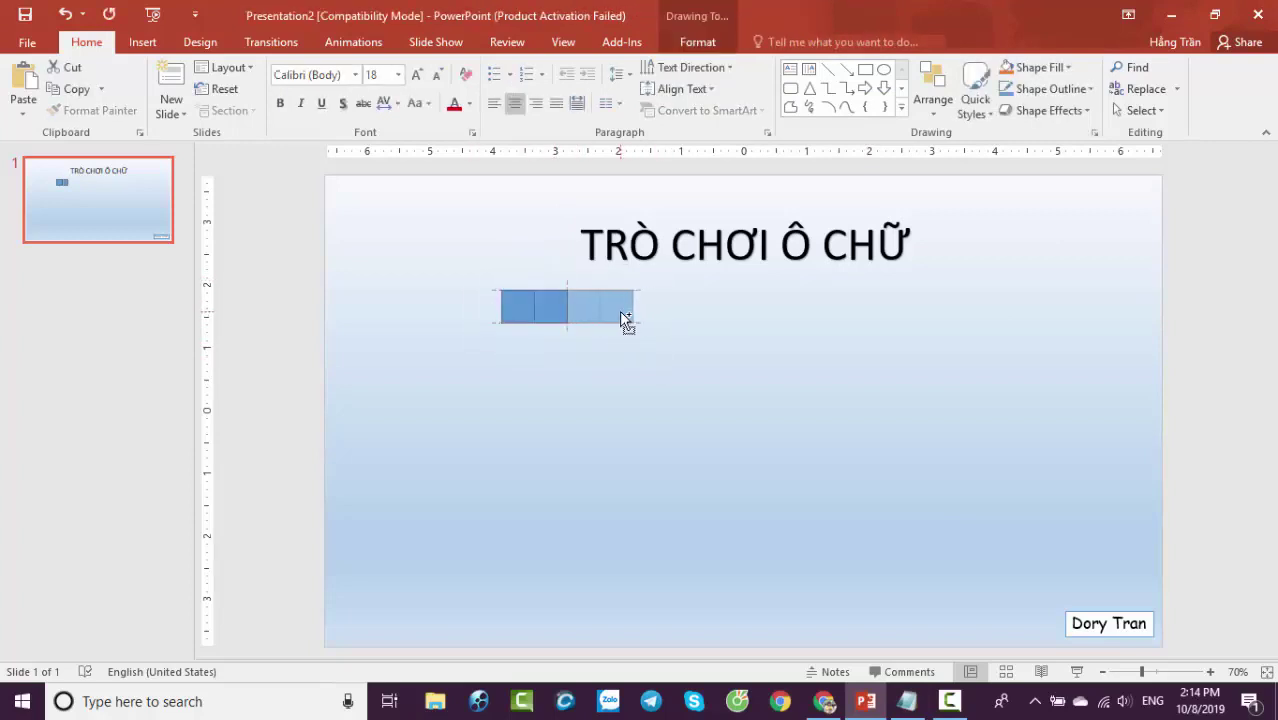
pyautogui.click(676, 334)
pyautogui.moveTo(599, 322)
pyautogui.mouseDown()
pyautogui.moveTo(619, 340)
pyautogui.moveTo(558, 374)
pyautogui.moveTo(724, 374)
pyautogui.mouseUp()
pyautogui.click(420, 262)
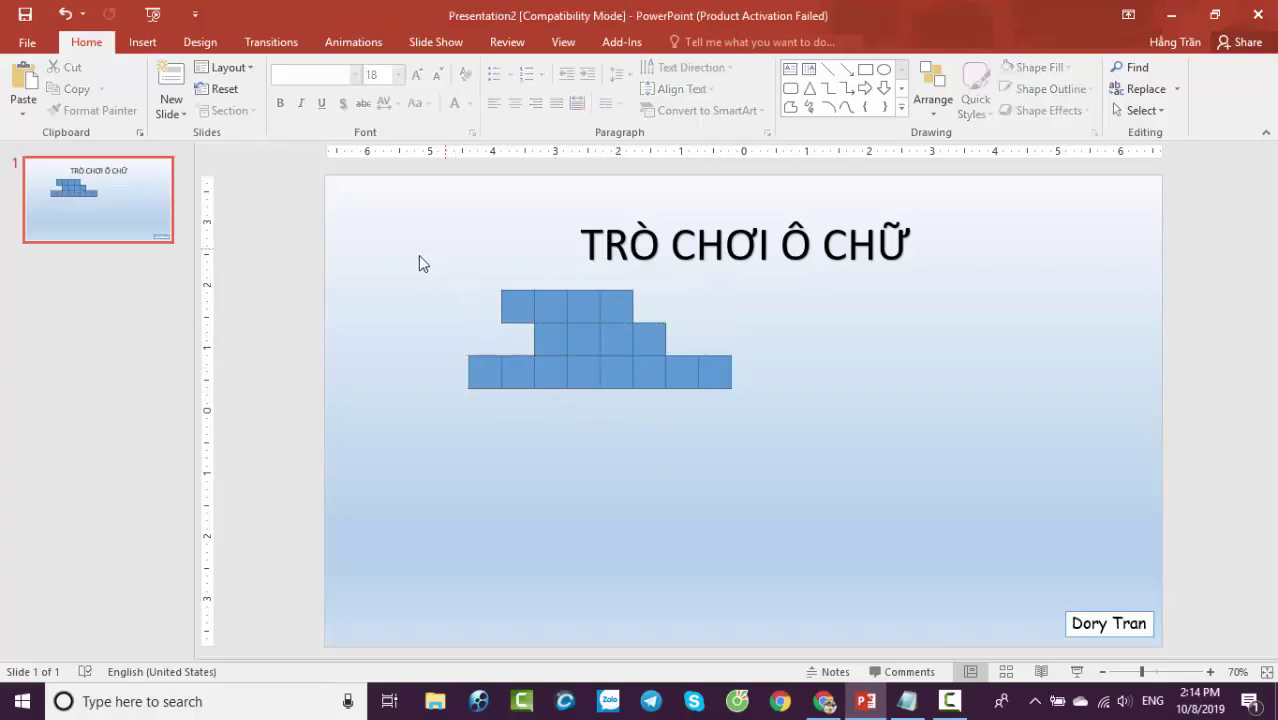
# Move the whole grid right toward the centre and delete the extra square ending row two.
pyautogui.moveTo(418, 262); pyautogui.dragTo(807, 430)
pyautogui.moveTo(641, 342)
pyautogui.mouseDown()
pyautogui.moveTo(805, 350)
pyautogui.moveTo(779, 357)
pyautogui.mouseUp()
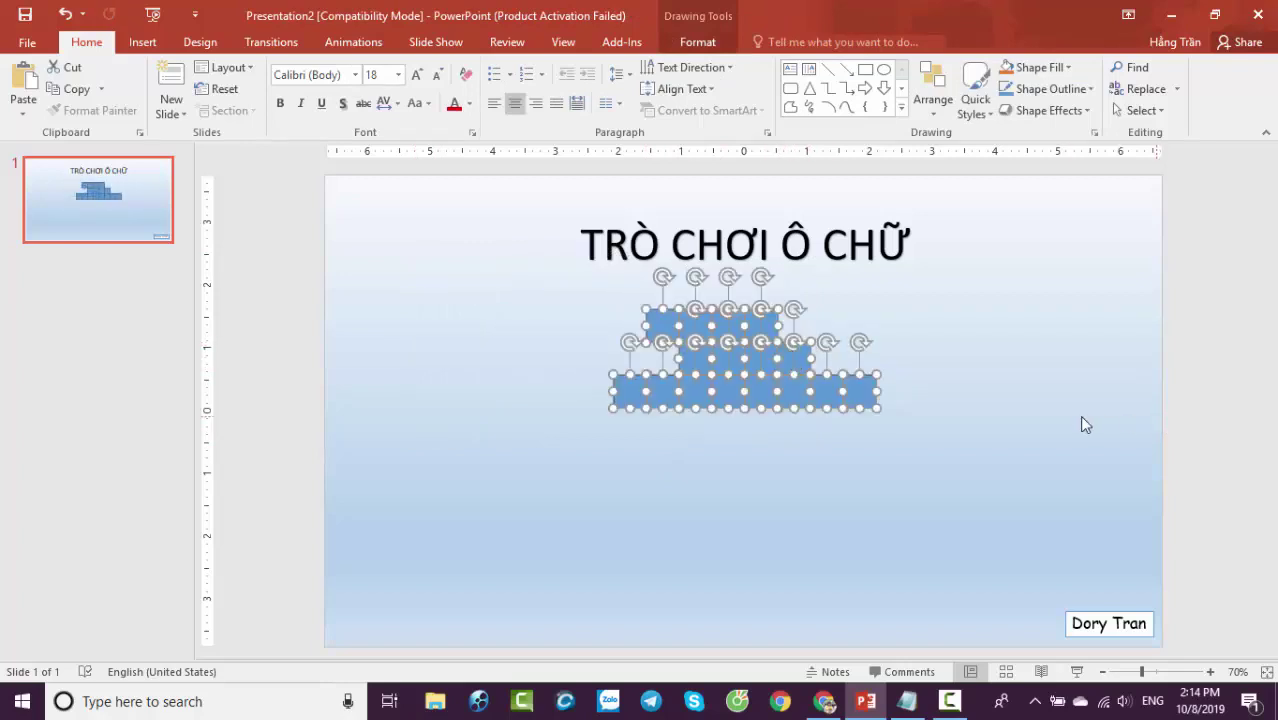
pyautogui.click(1082, 417)
pyautogui.click(790, 360)
pyautogui.press('Delete')
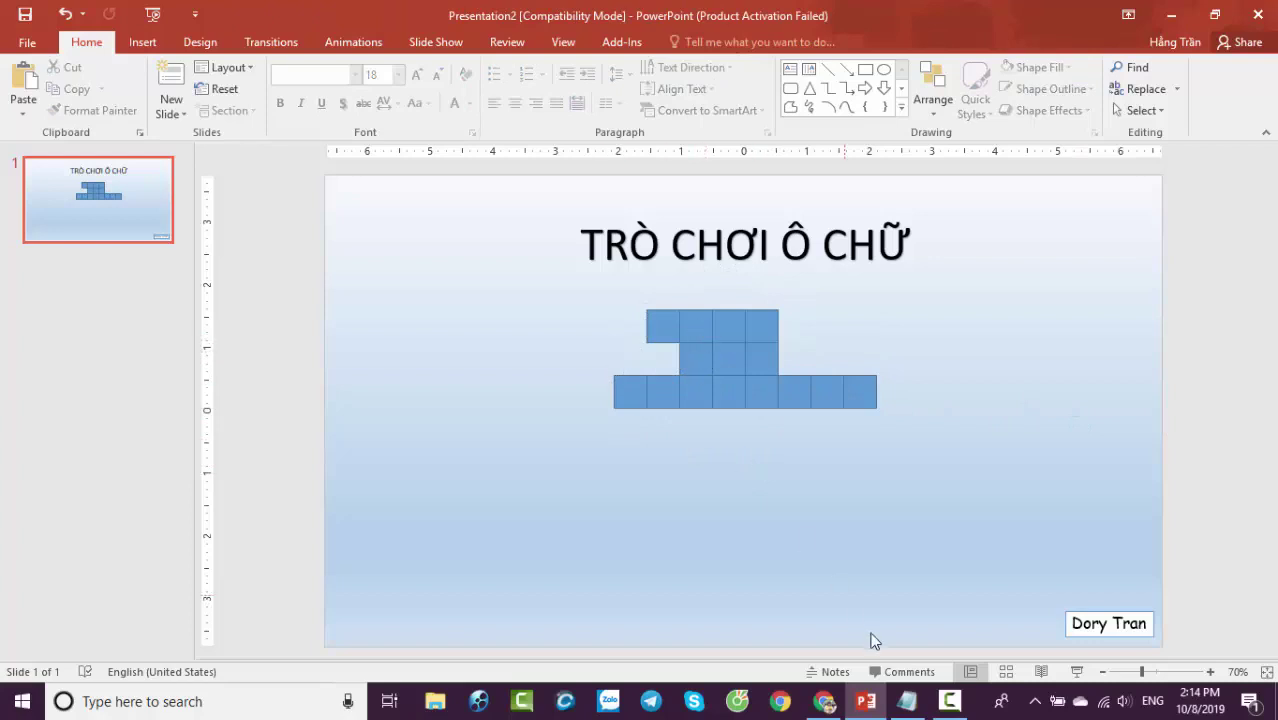
# Copy the top-left square and place the duplicate on the slide's left side.
pyautogui.click(662, 333)
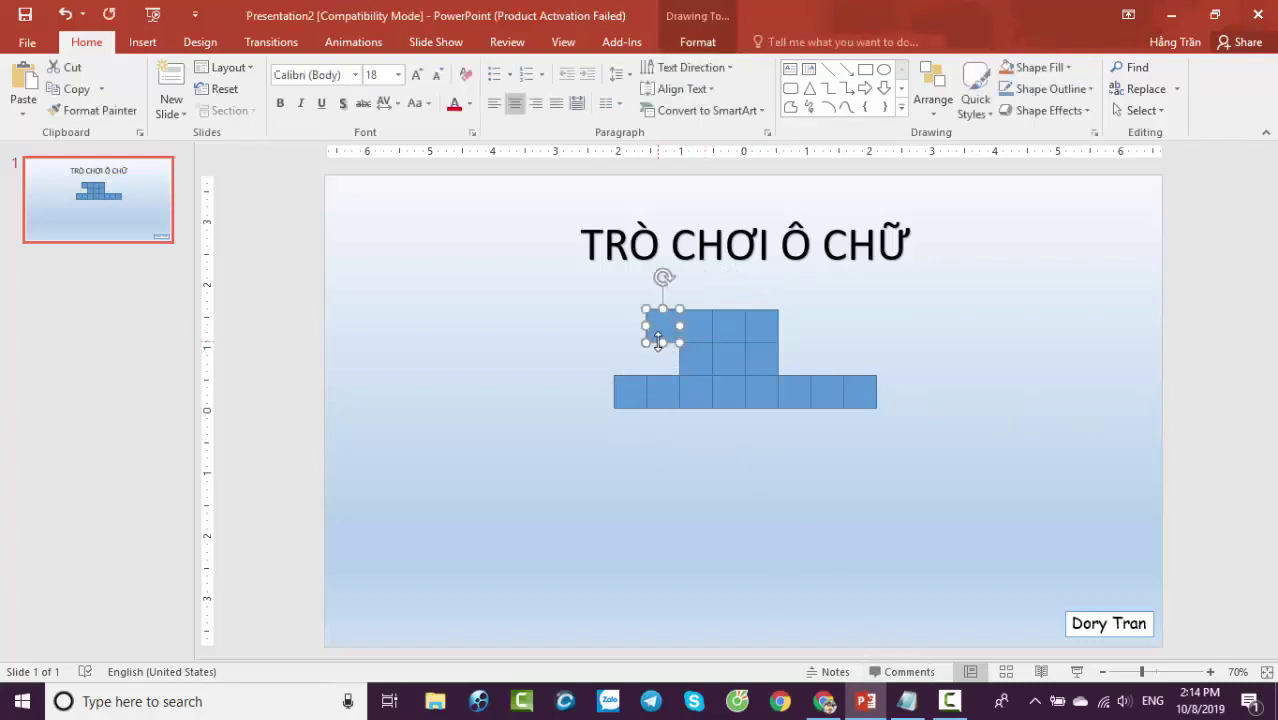
pyautogui.hotkey('ctrl', 'c')
pyautogui.hotkey('ctrl', 'v')
pyautogui.moveTo(672, 338)
pyautogui.mouseDown()
pyautogui.moveTo(434, 330)
pyautogui.moveTo(430, 396)
pyautogui.mouseUp()
# Add the Notepad line 'Sao chép thêm các ô vuông để che đáp án'.
pyautogui.click(636, 485)
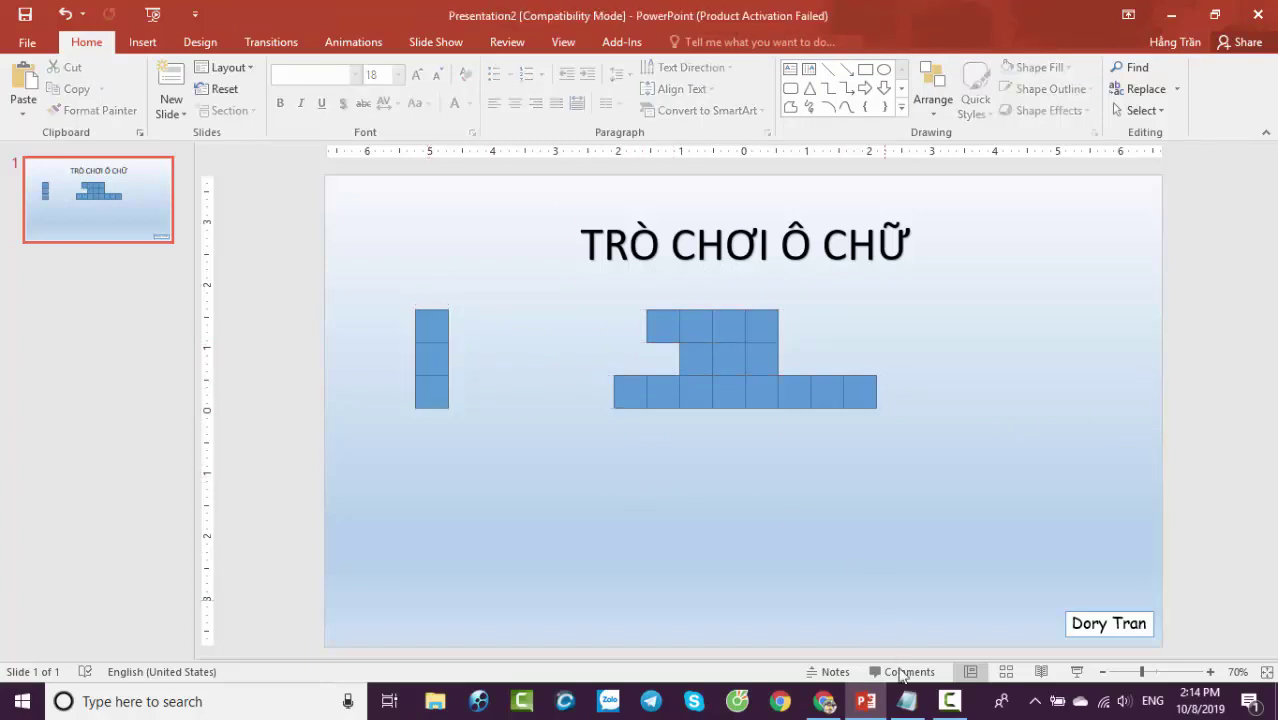
pyautogui.click(907, 701)
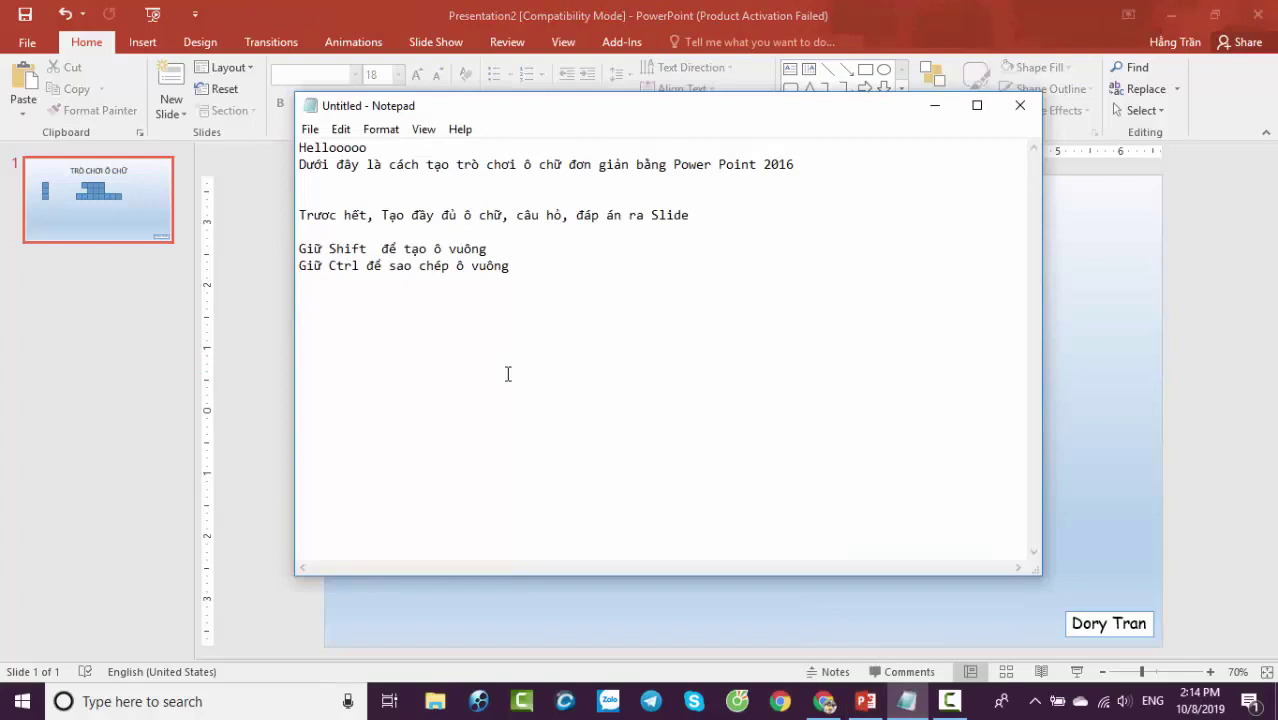
pyautogui.write('Sao')
pyautogui.write(' chép thêm a')
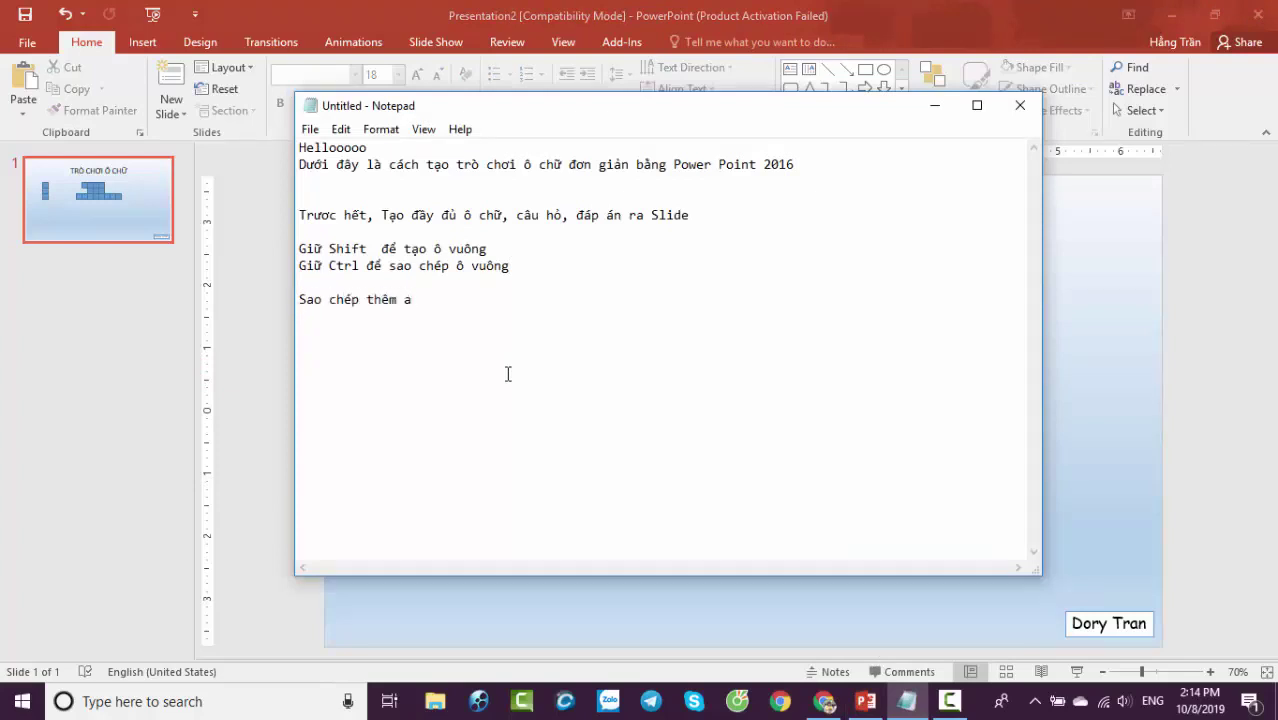
pyautogui.press('BackSpace')
pyautogui.write('các ')
pyautogui.write('ô vuông đ')
pyautogui.write('ể che đáp án')
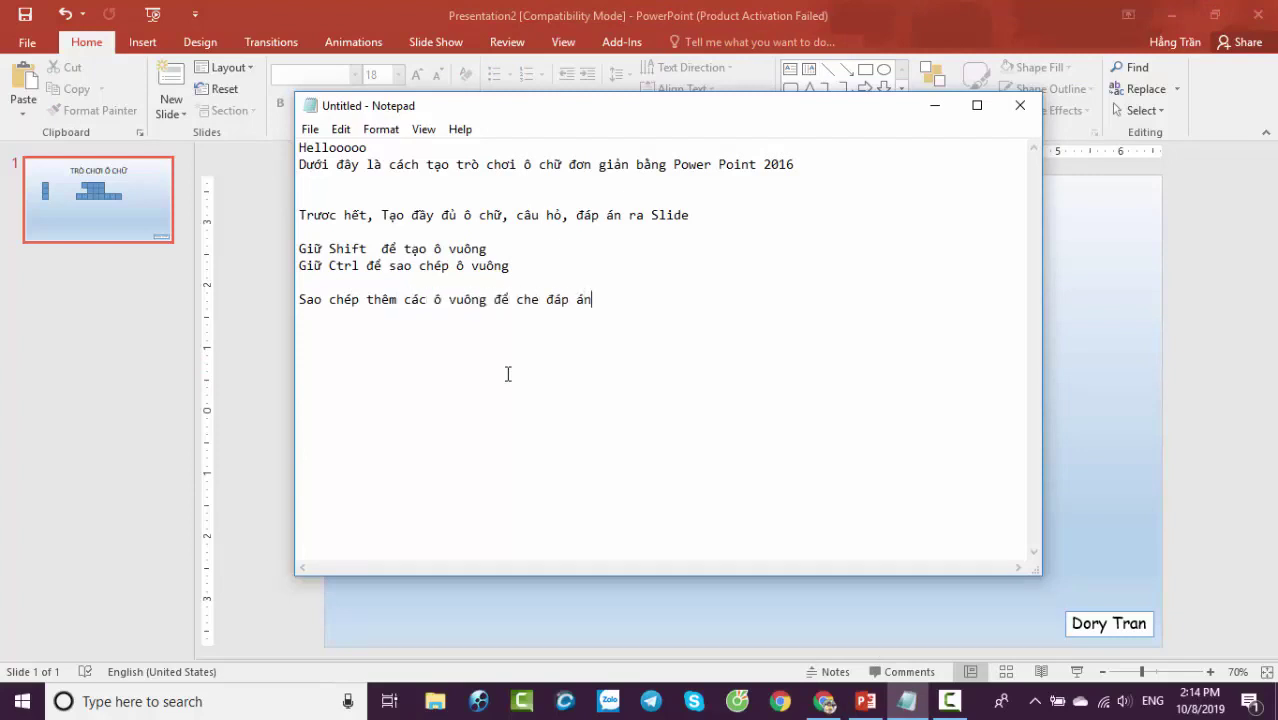
# Place a duplicate of the whole square grid below the original.
pyautogui.click(1087, 364)
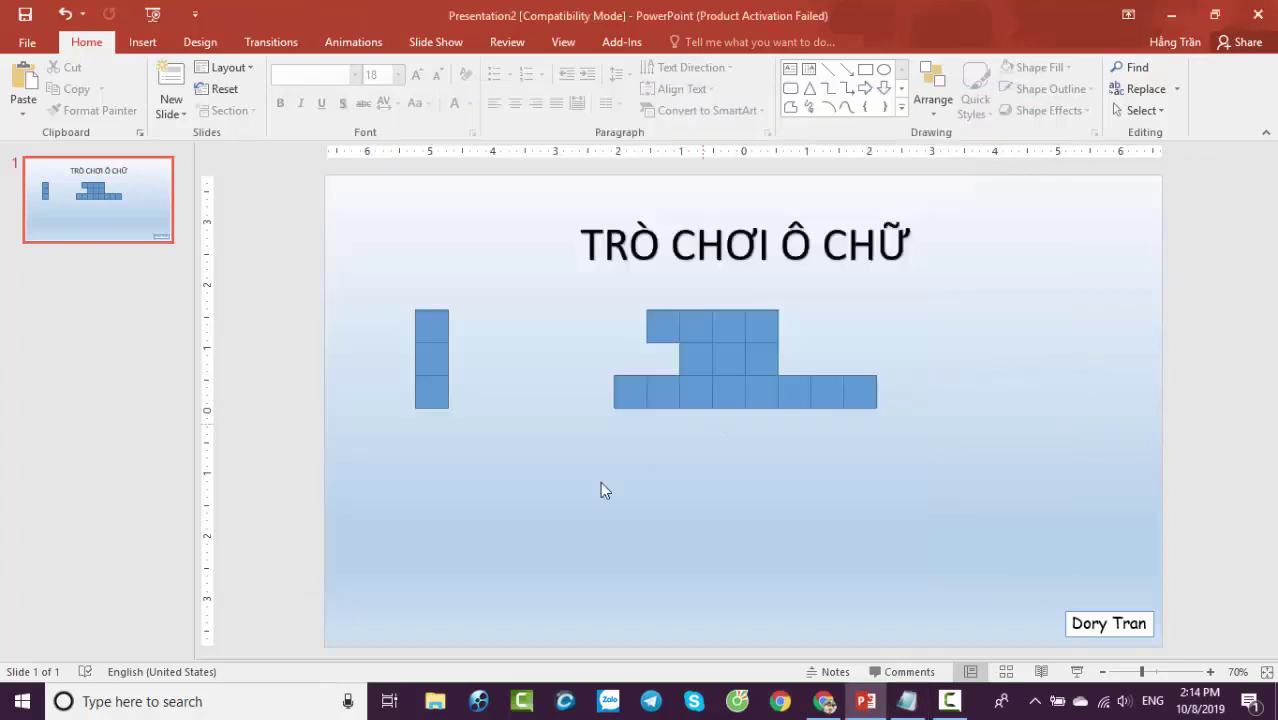
pyautogui.moveTo(570, 291); pyautogui.dragTo(988, 486)
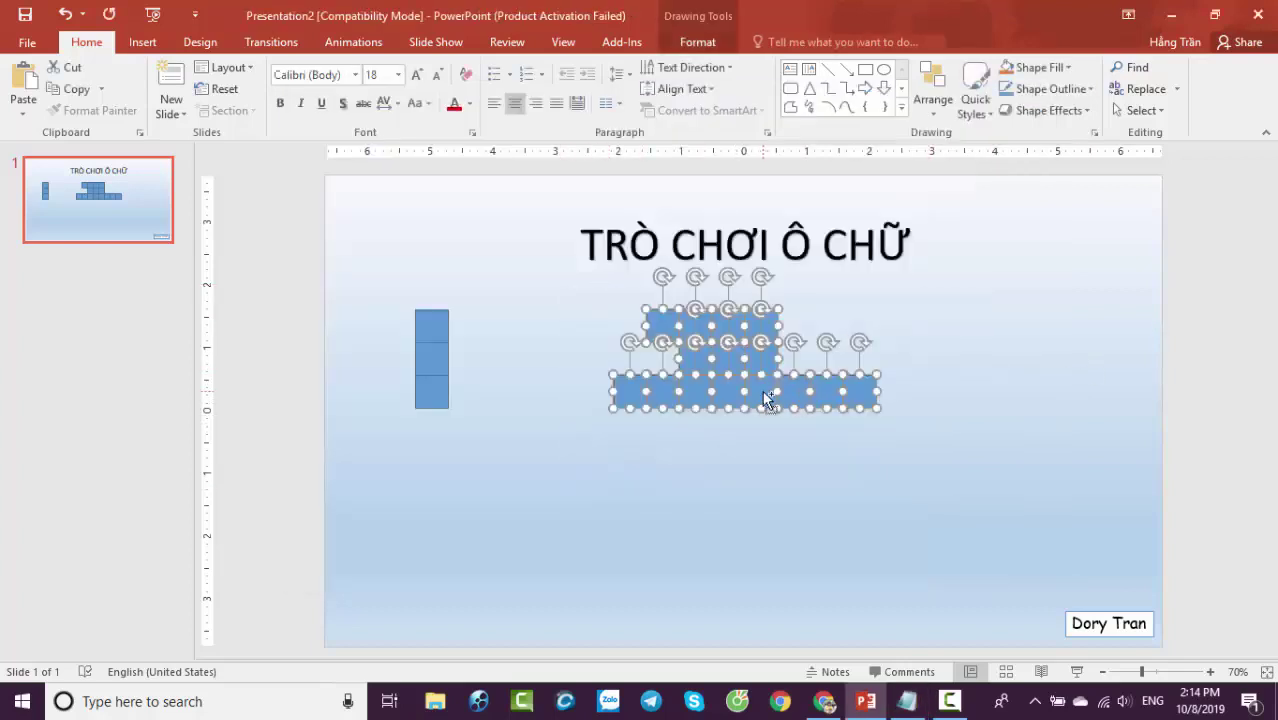
pyautogui.moveTo(762, 390)
pyautogui.mouseDown()
pyautogui.moveTo(753, 474)
pyautogui.moveTo(770, 520)
pyautogui.mouseUp()
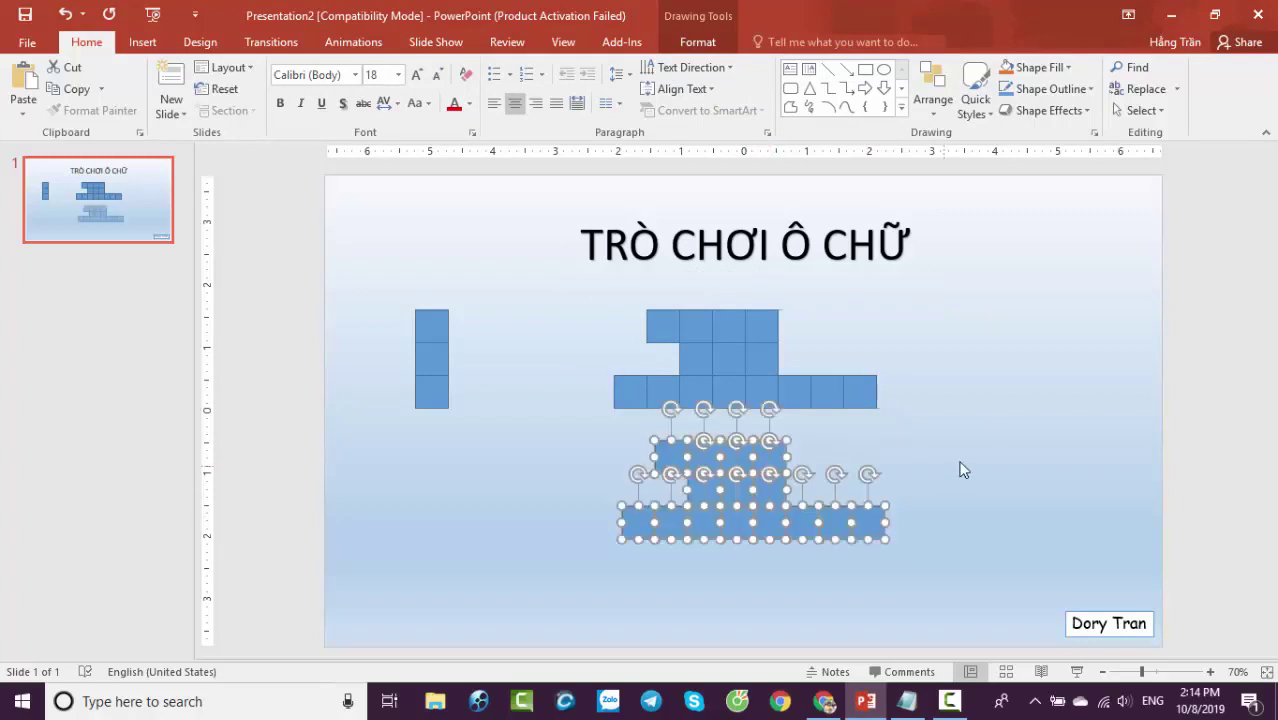
pyautogui.click(961, 465)
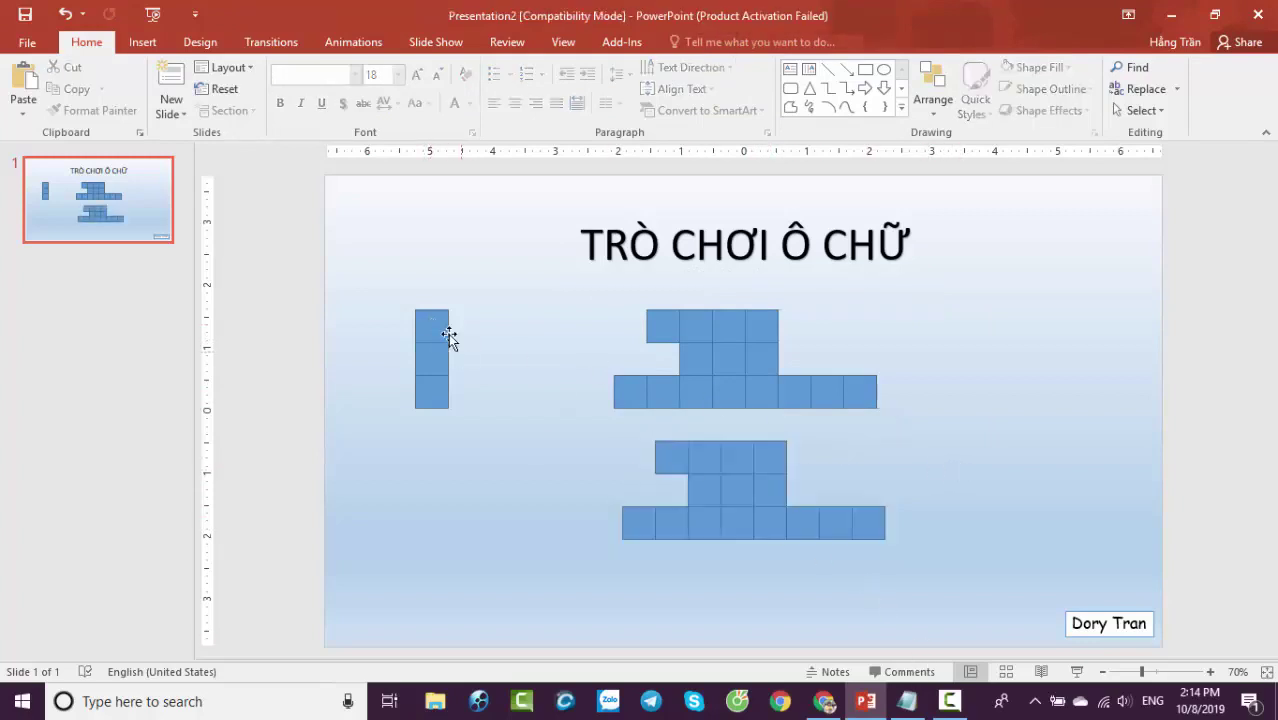
# Number the top two squares of the left column 1 and 2.
pyautogui.click(438, 330)
pyautogui.rightClick(428, 330)
pyautogui.click(480, 430)
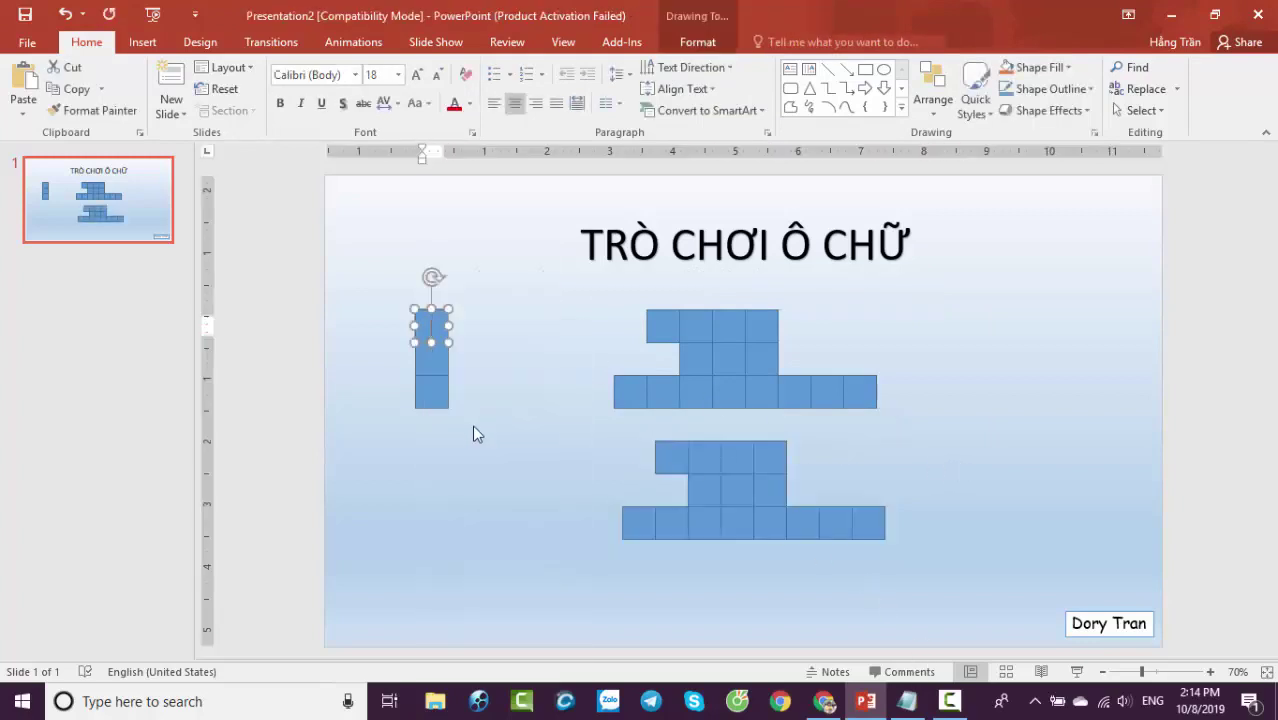
pyautogui.write('1')
pyautogui.click(490, 436)
pyautogui.rightClick(426, 361)
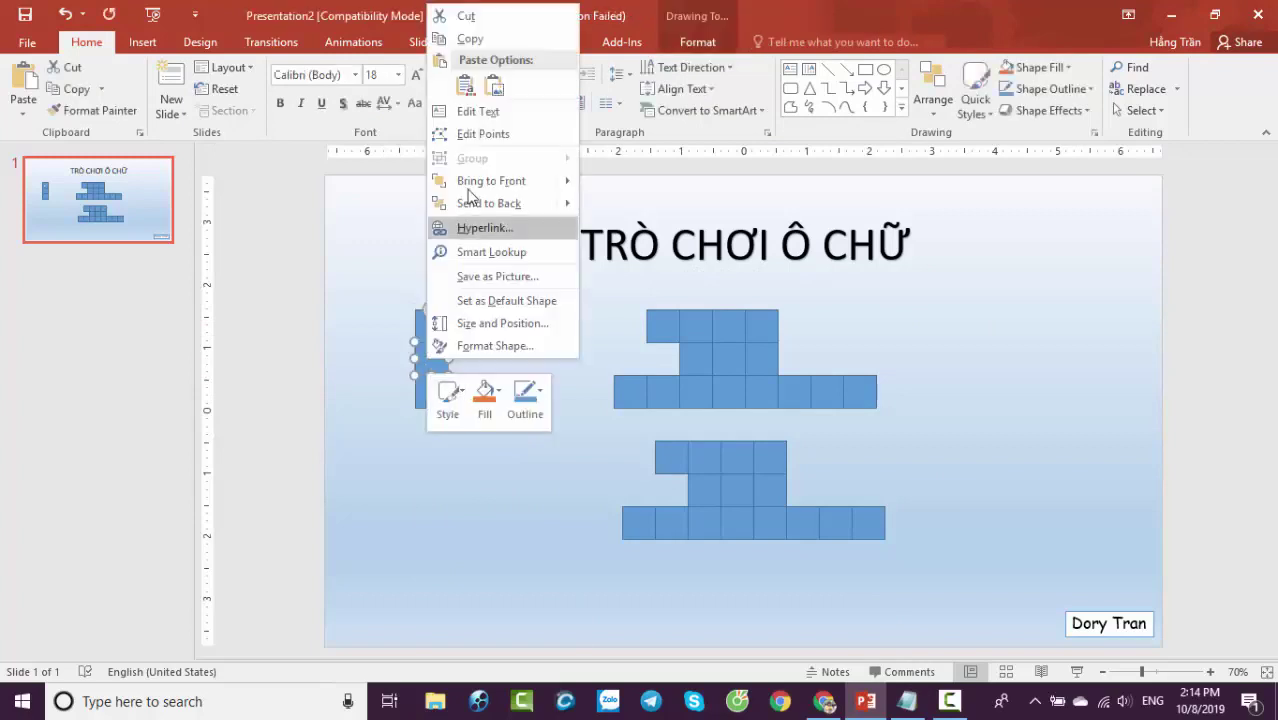
pyautogui.click(491, 111)
pyautogui.write('2')
pyautogui.click(460, 402)
# Number the bottom left-column square 3.
pyautogui.click(432, 392)
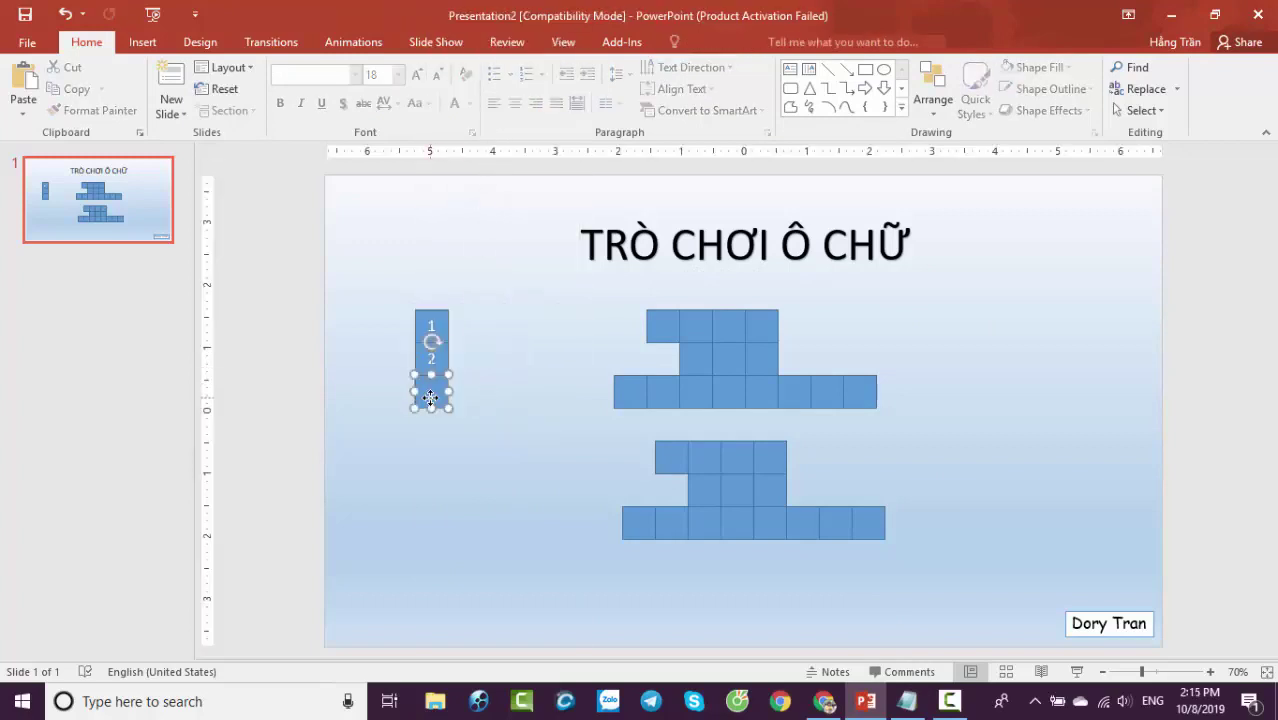
pyautogui.rightClick(432, 392)
pyautogui.click(483, 151)
pyautogui.write('3')
pyautogui.click(399, 312)
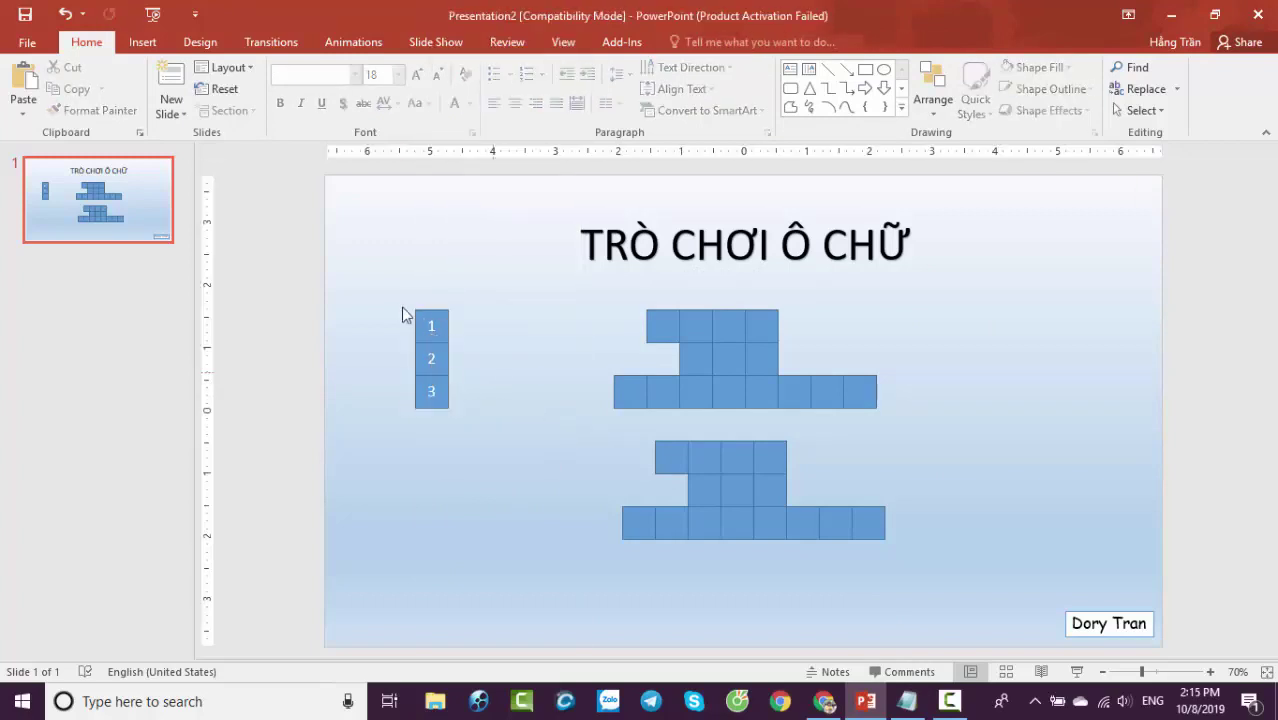
# Apply an orange shape style to the three numbered squares.
pyautogui.moveTo(487, 436); pyautogui.dragTo(392, 292)
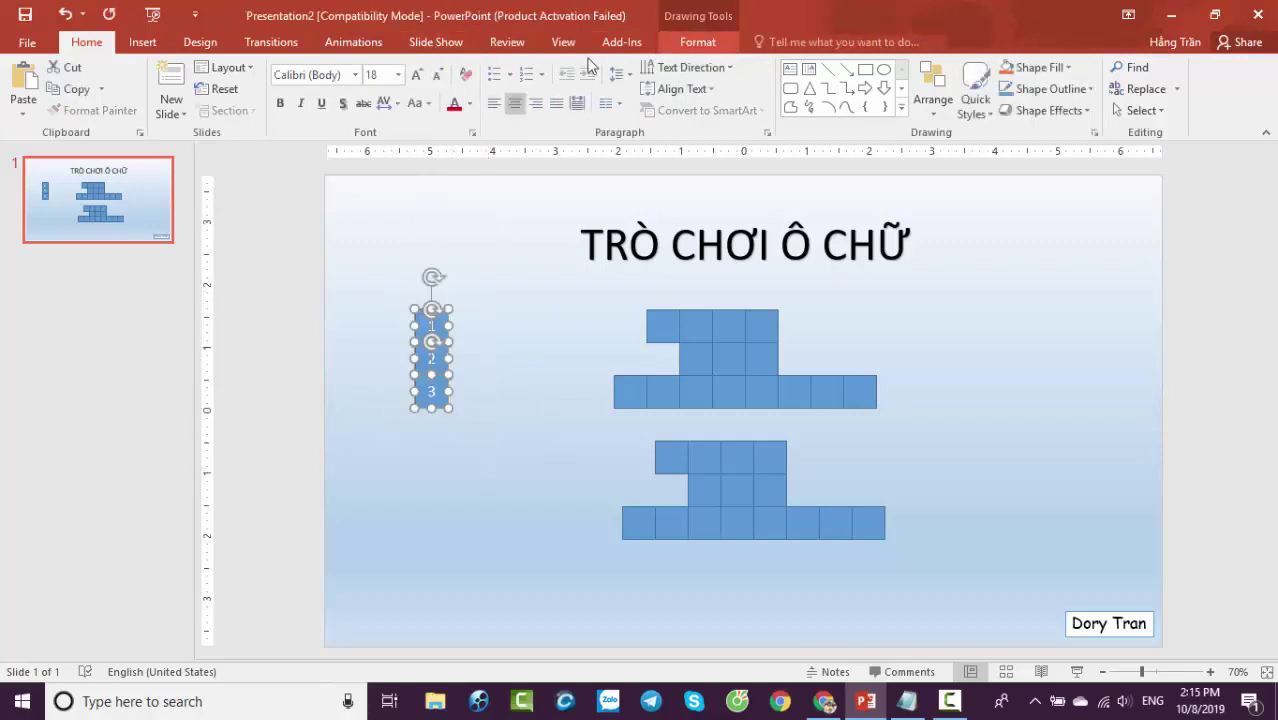
pyautogui.click(697, 42)
pyautogui.click(414, 110)
pyautogui.click(374, 180)
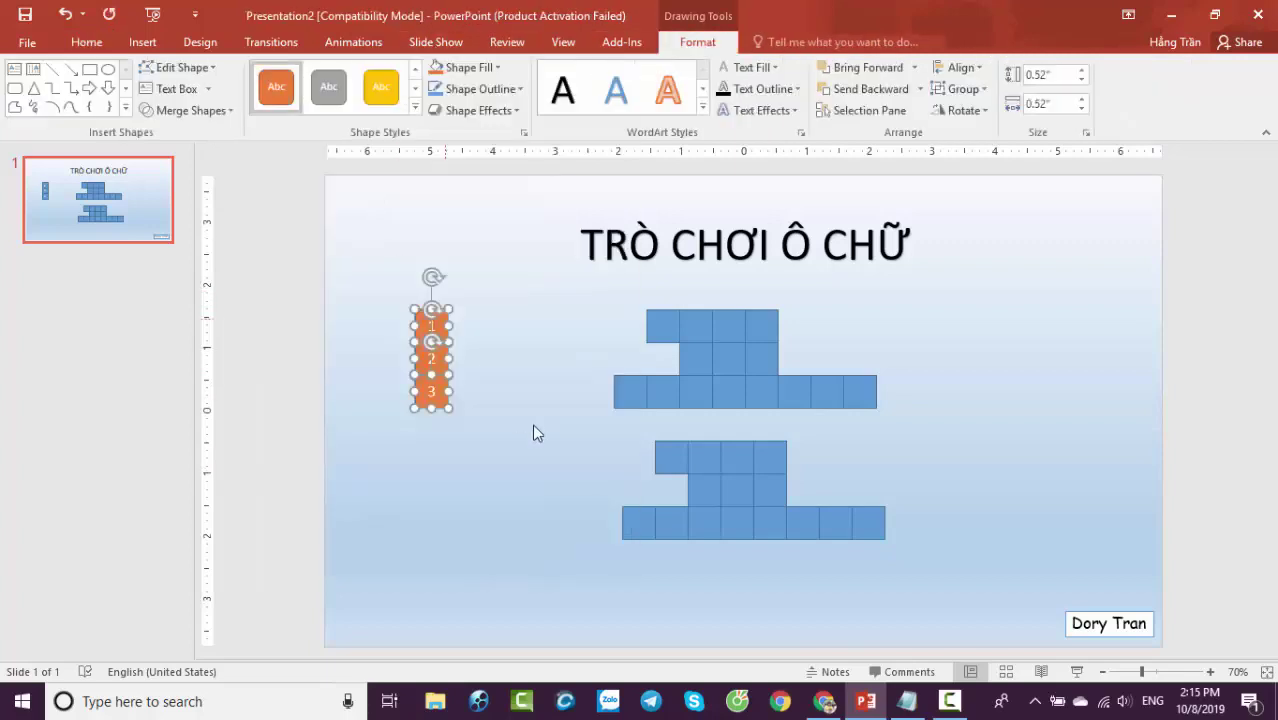
pyautogui.click(532, 424)
pyautogui.rightClick(659, 321)
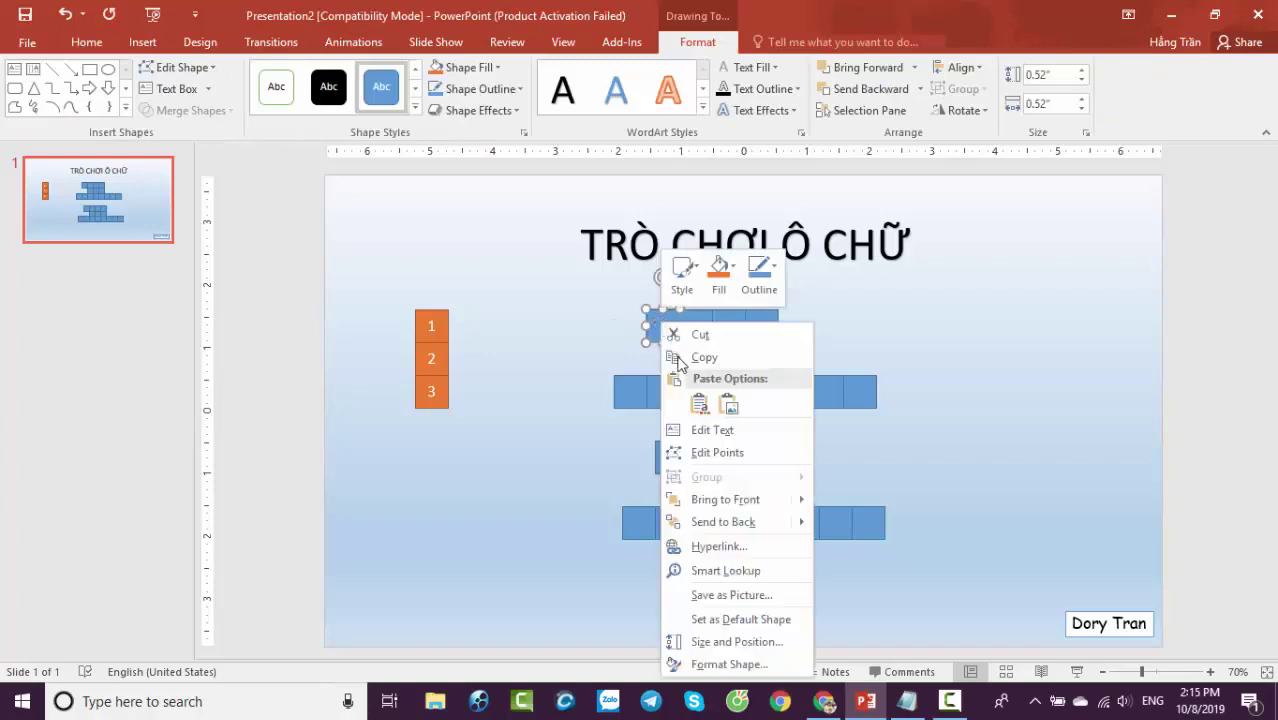
# Spell LIKE across the four top-row squares, one letter per square.
pyautogui.click(697, 432)
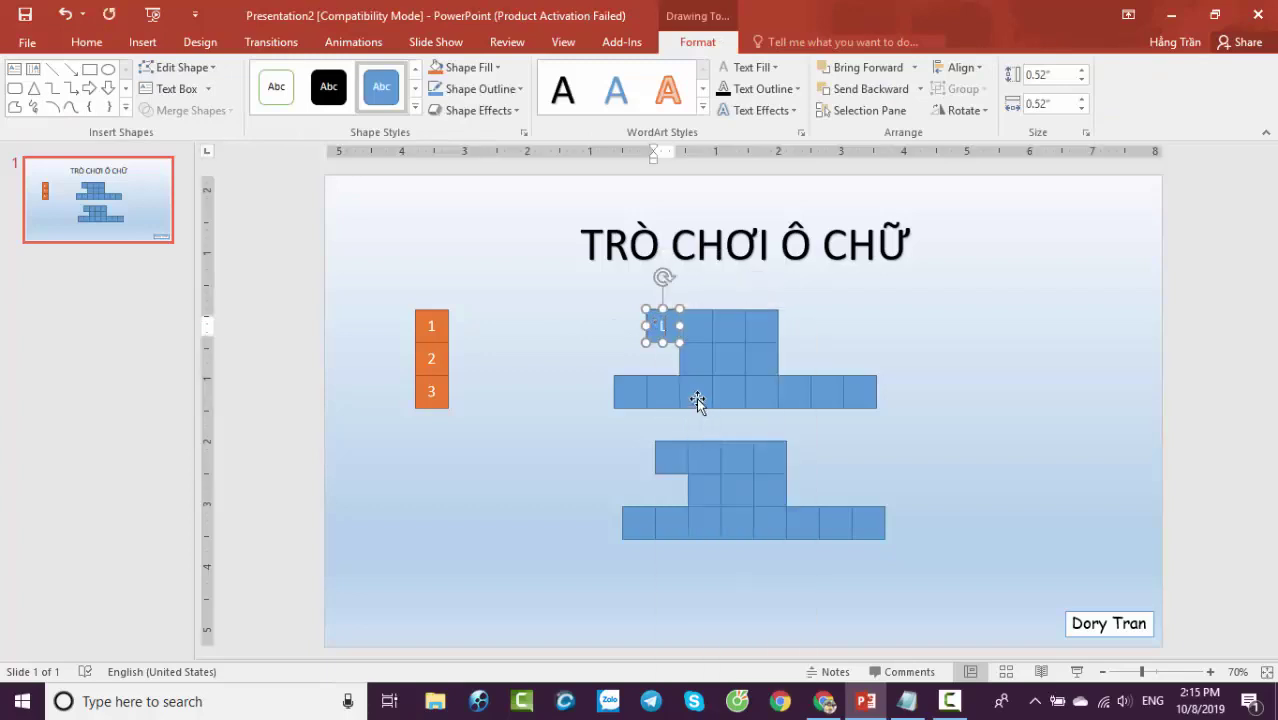
pyautogui.write('L')
pyautogui.rightClick(698, 325)
pyautogui.click(742, 428)
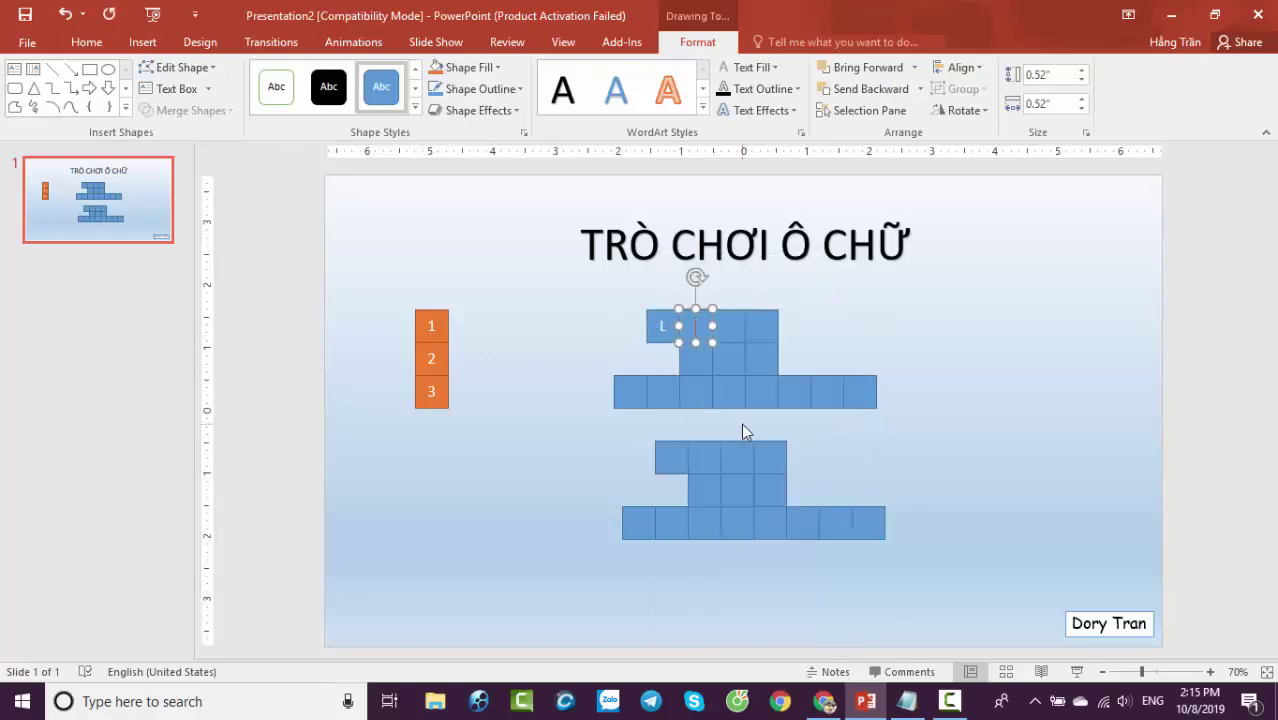
pyautogui.write('I')
pyautogui.rightClick(746, 326)
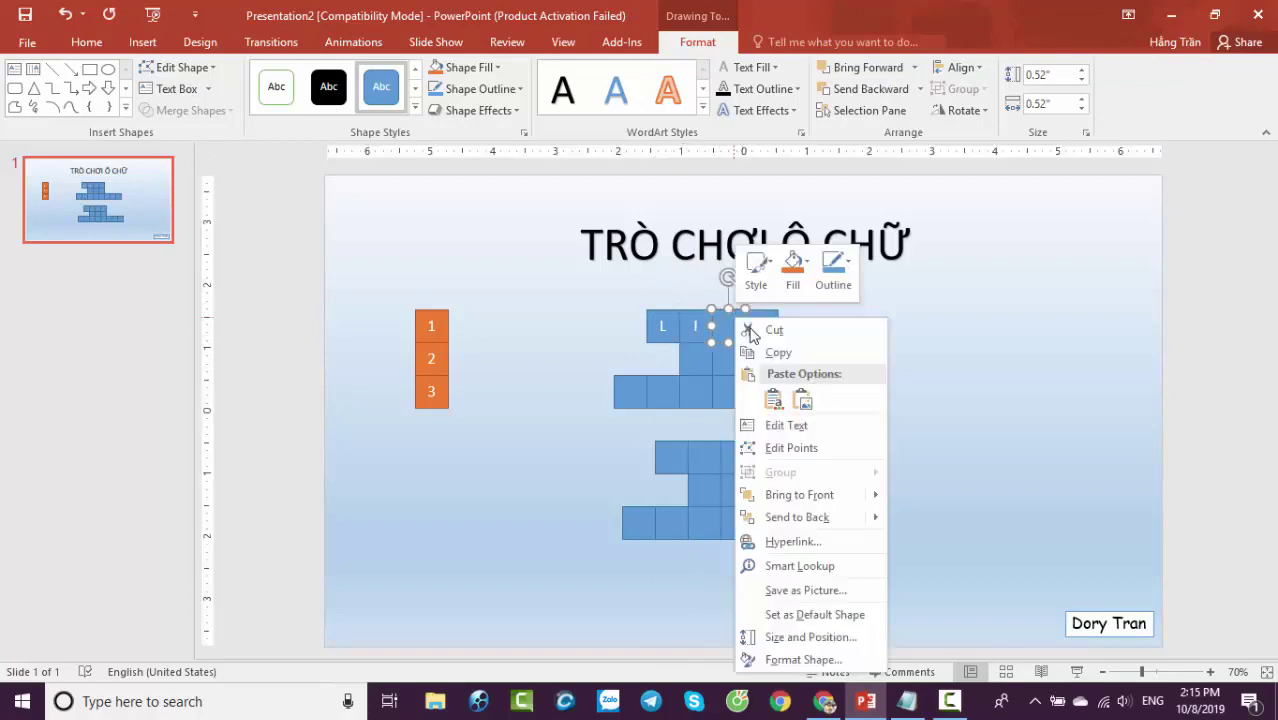
pyautogui.click(774, 426)
pyautogui.write('K')
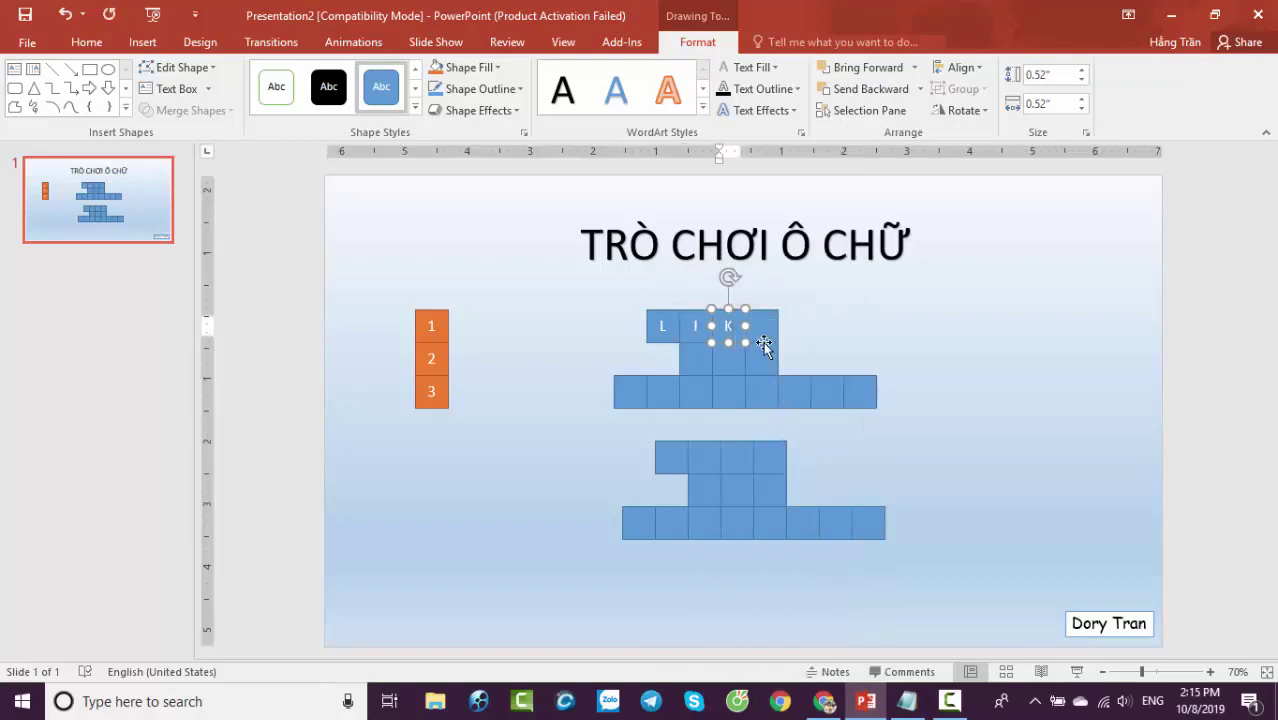
pyautogui.rightClick(762, 326)
pyautogui.click(812, 430)
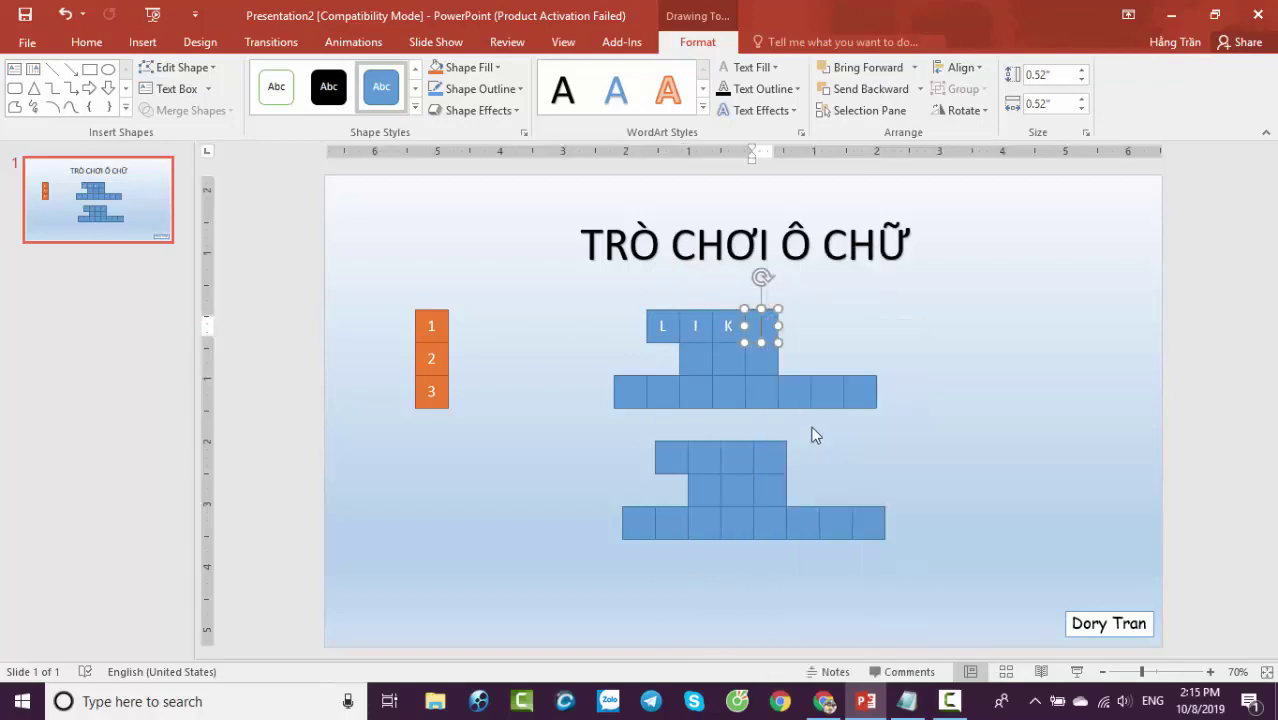
pyautogui.write('E')
# Type A, N and D into the second-row squares to spell AND.
pyautogui.click(700, 362)
pyautogui.rightClick(708, 366)
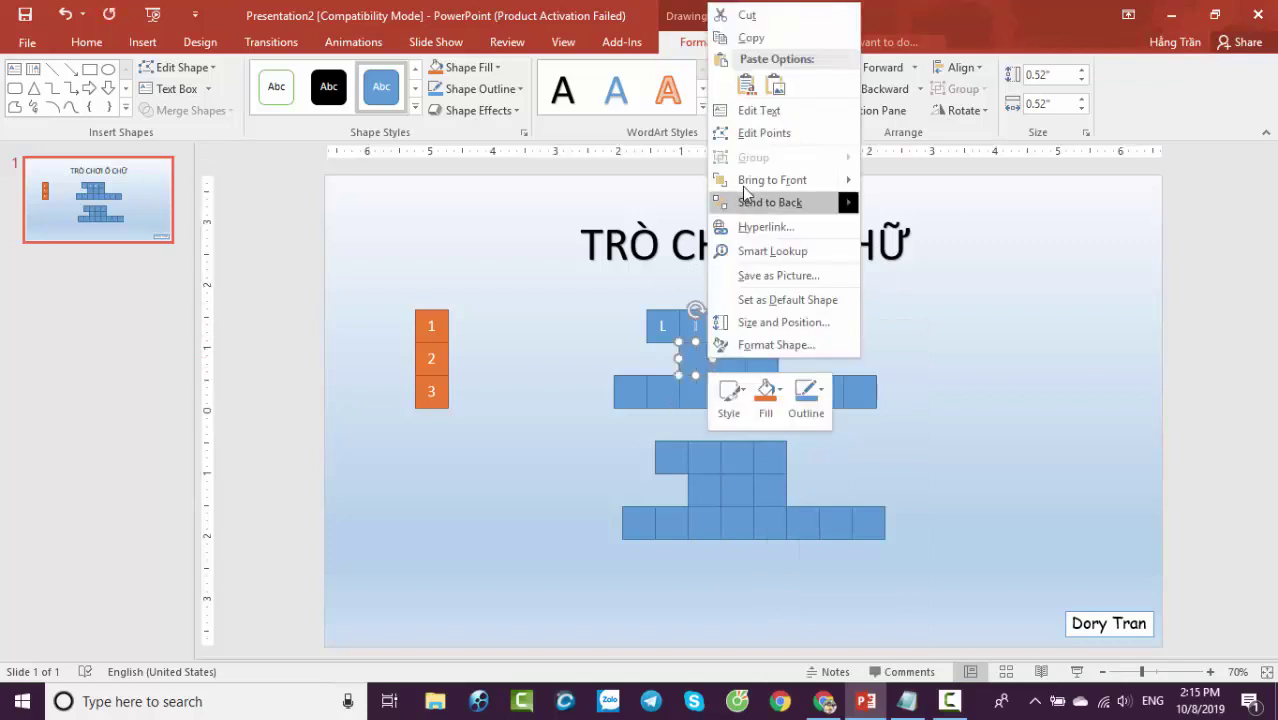
pyautogui.click(755, 112)
pyautogui.write('A')
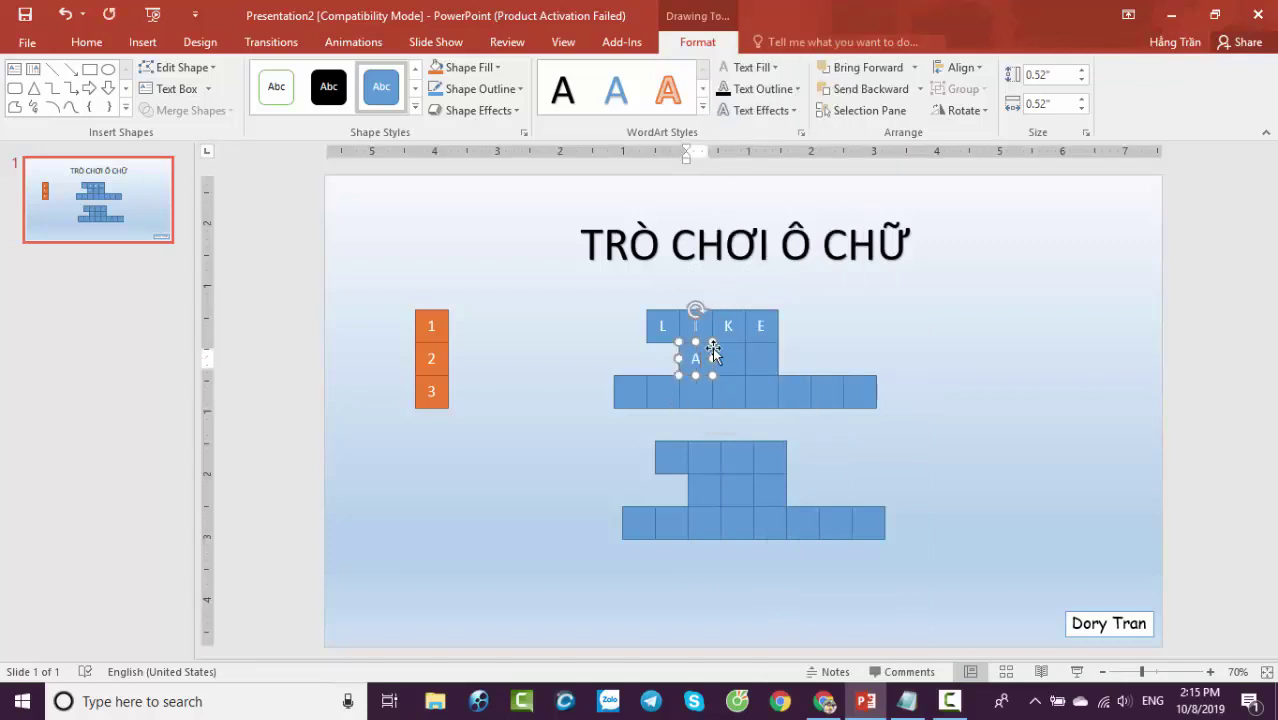
pyautogui.click(722, 358)
pyautogui.rightClick(727, 358)
pyautogui.click(770, 113)
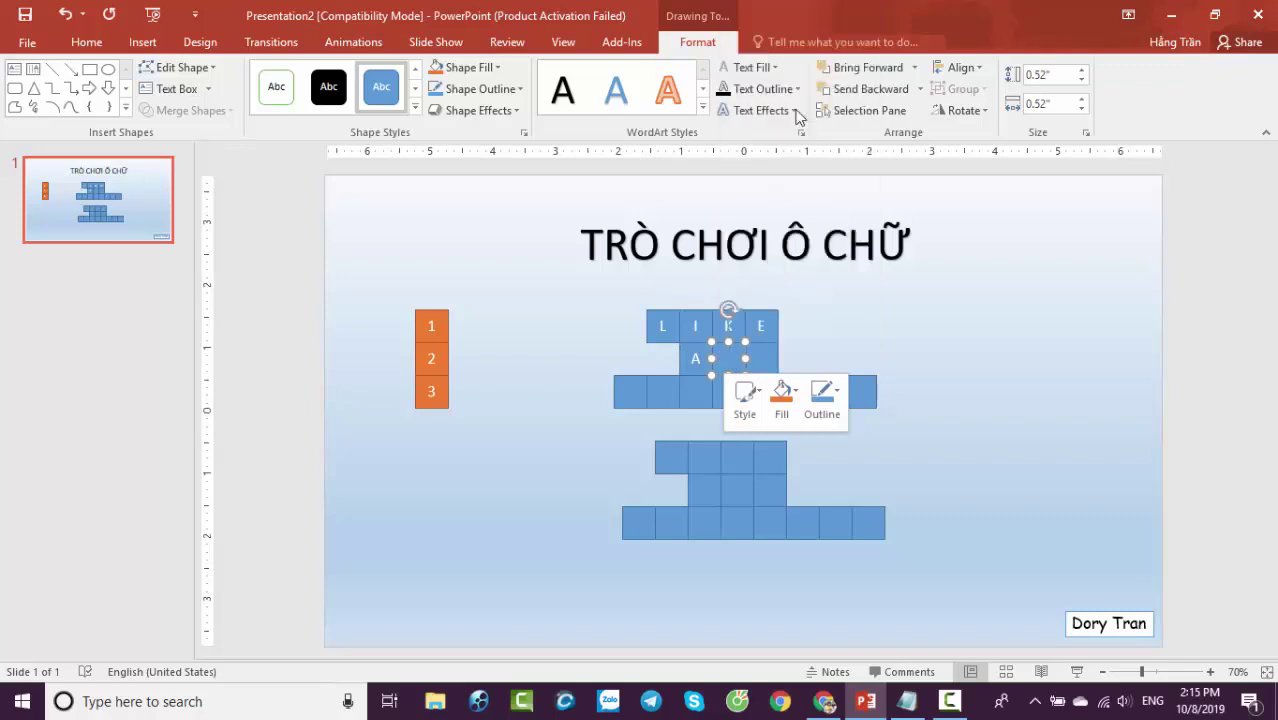
pyautogui.write('N')
pyautogui.click(758, 358)
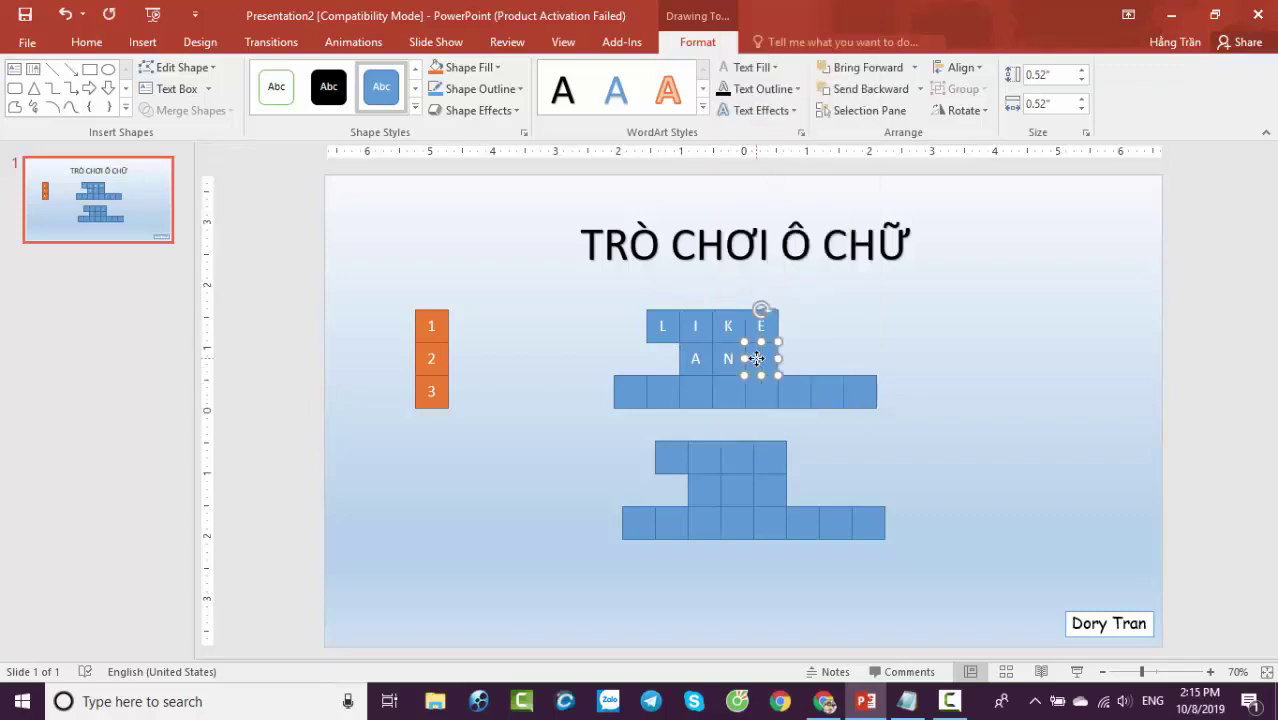
pyautogui.rightClick(760, 358)
pyautogui.click(820, 112)
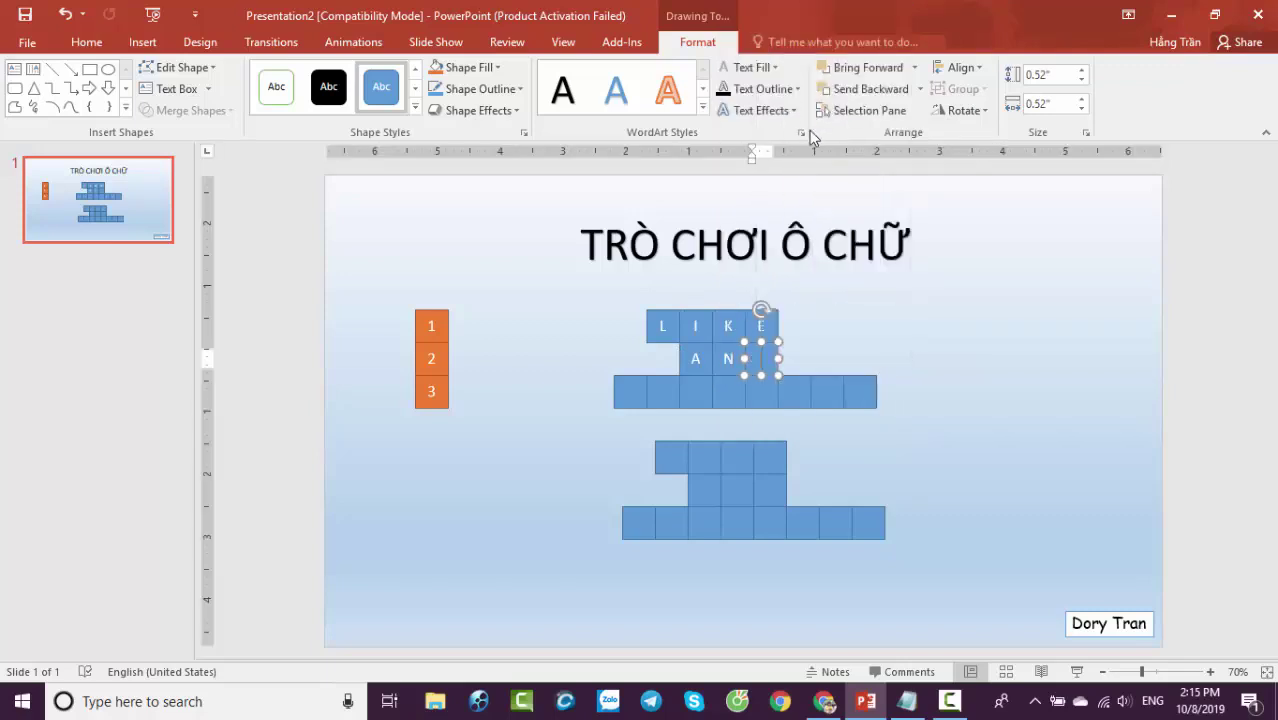
pyautogui.write('D')
# Enter S, U, B and C into the first four third-row squares.
pyautogui.click(641, 397)
pyautogui.rightClick(641, 397)
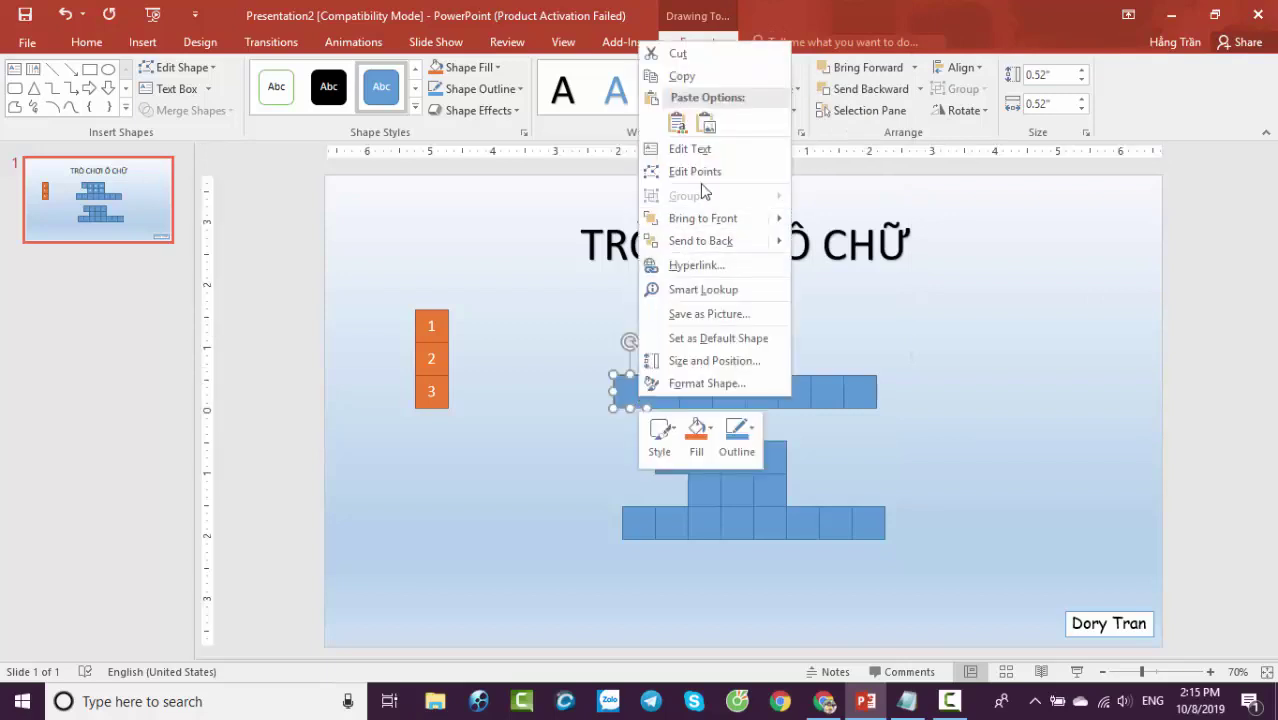
pyautogui.click(695, 148)
pyautogui.write('S')
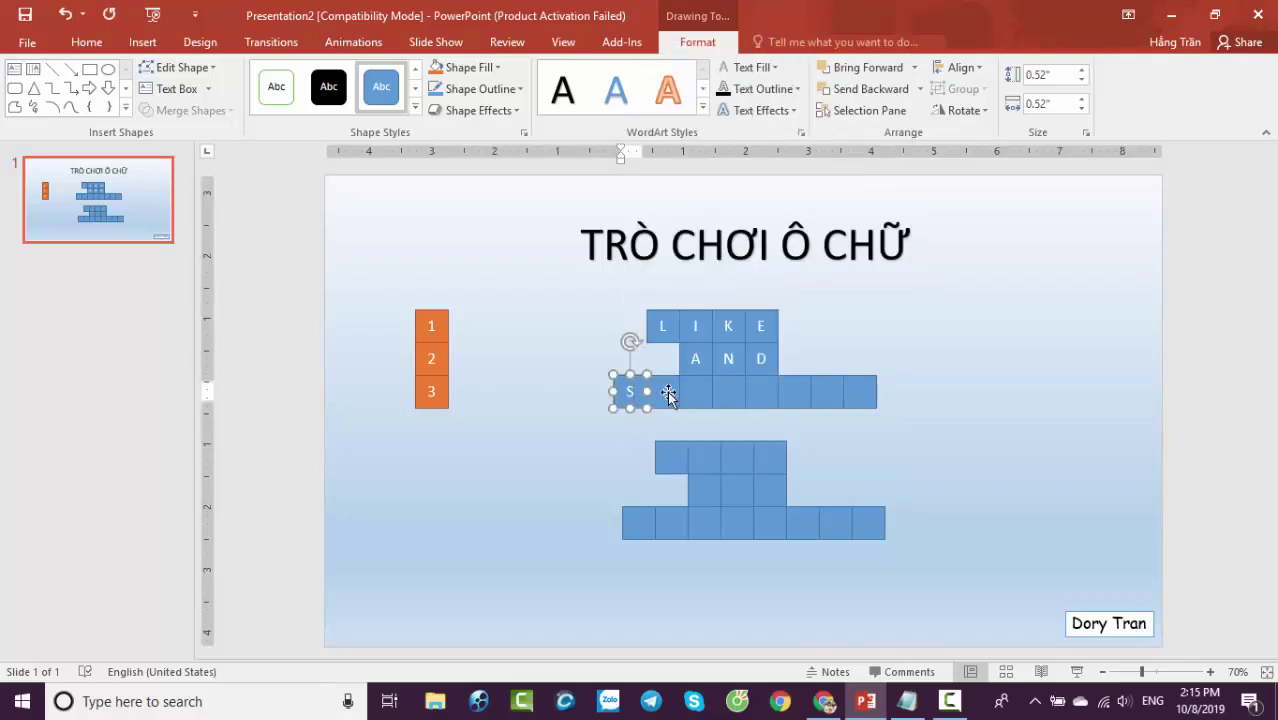
pyautogui.click(667, 391)
pyautogui.rightClick(667, 391)
pyautogui.click(690, 213)
pyautogui.write('U')
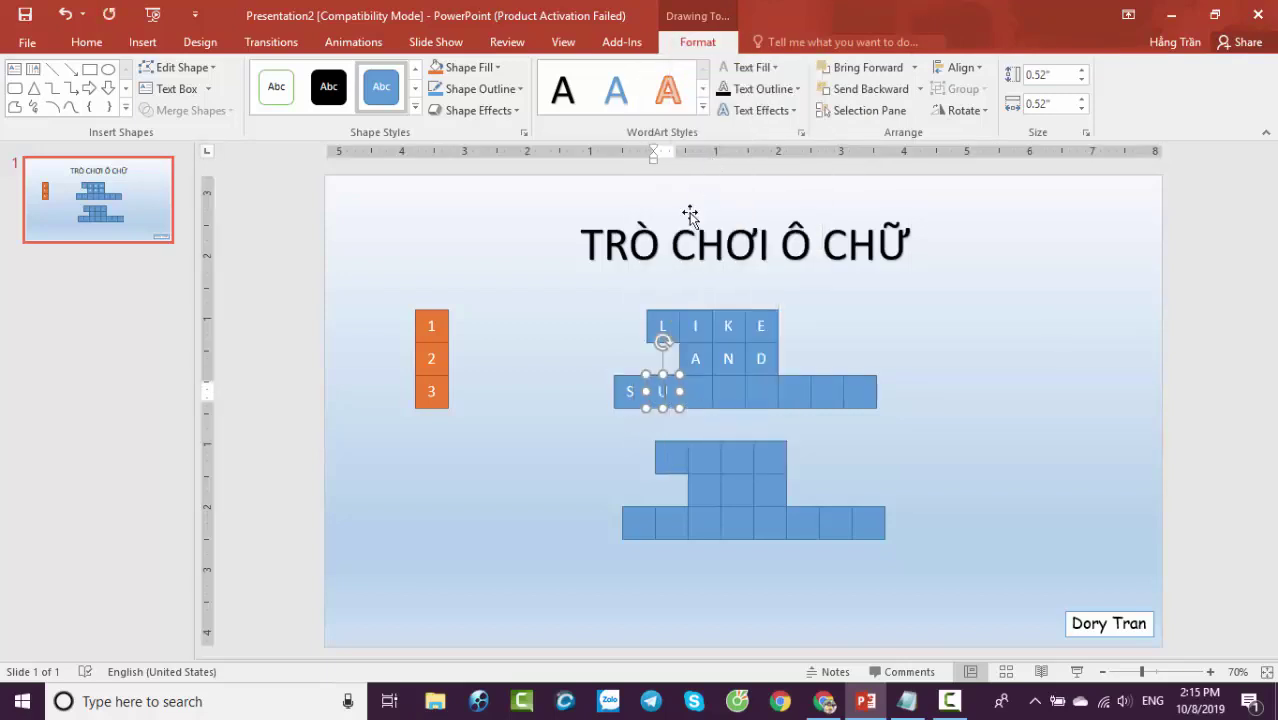
pyautogui.click(696, 391)
pyautogui.rightClick(696, 393)
pyautogui.click(757, 153)
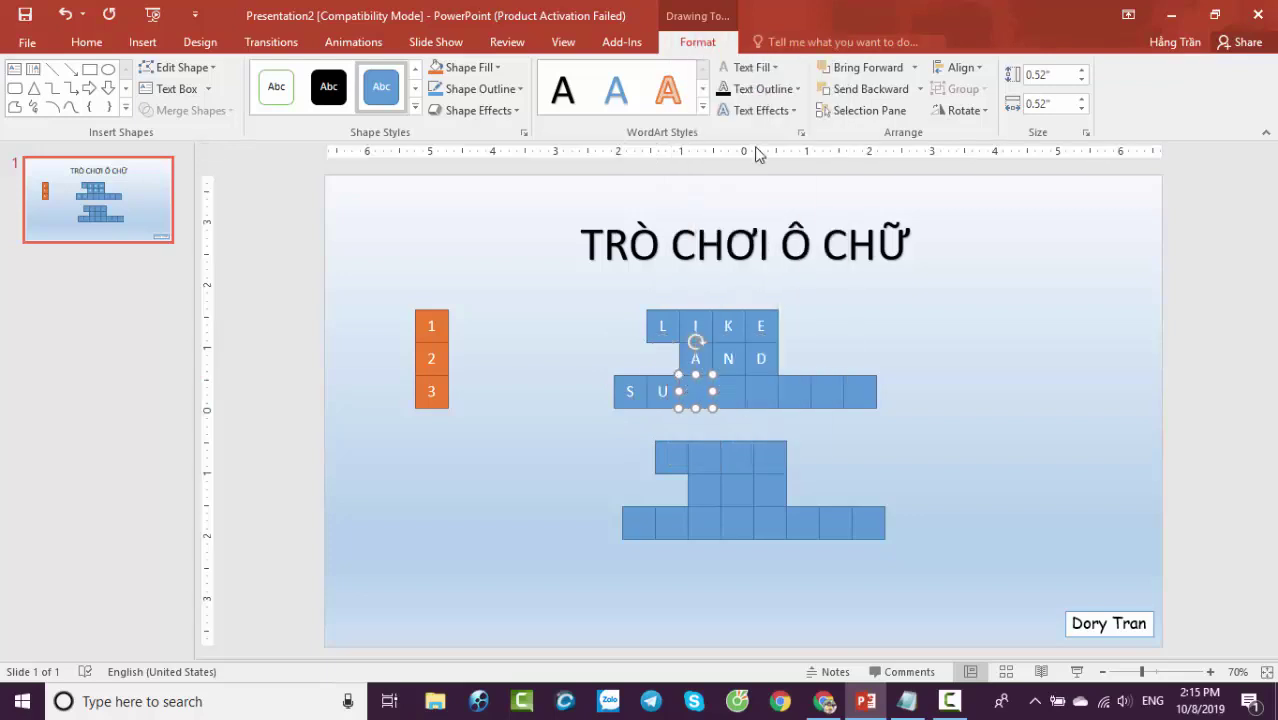
pyautogui.write('B')
pyautogui.click(728, 391)
pyautogui.rightClick(728, 391)
pyautogui.click(773, 155)
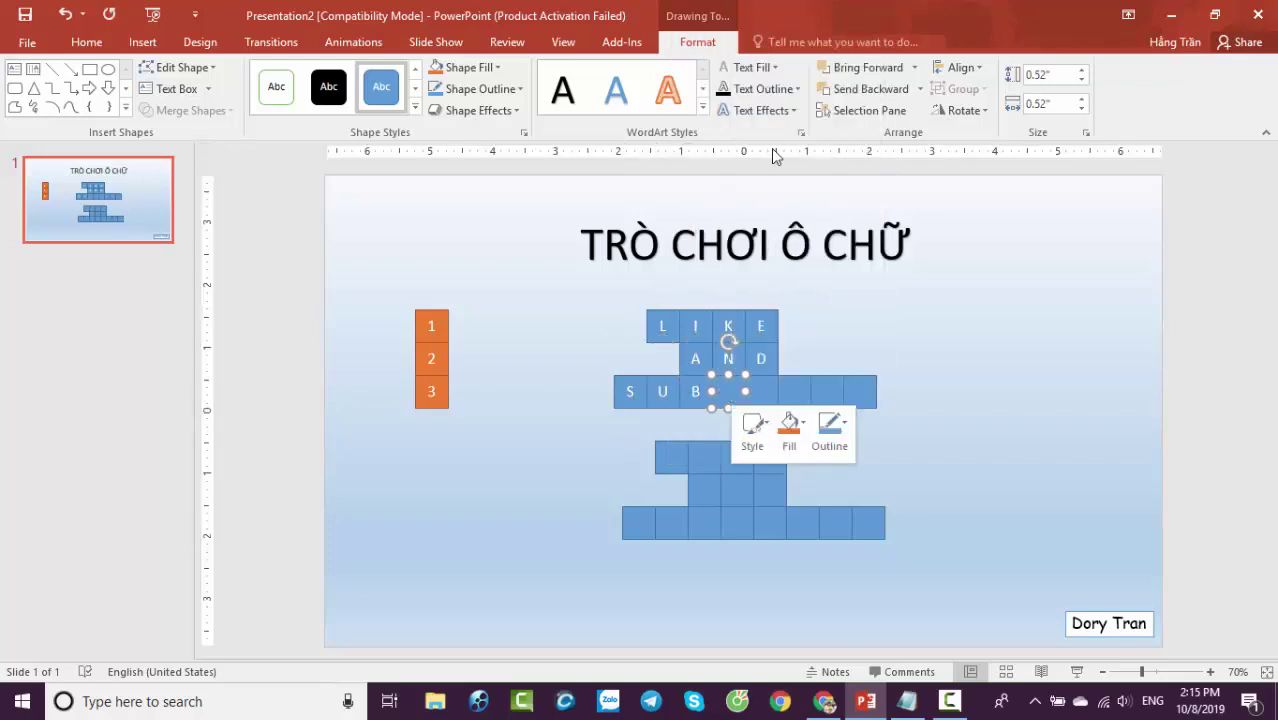
# Fill the remaining third-row squares with R, I, B and E to finish SUBCRIBE.
pyautogui.click(761, 391)
pyautogui.rightClick(756, 392)
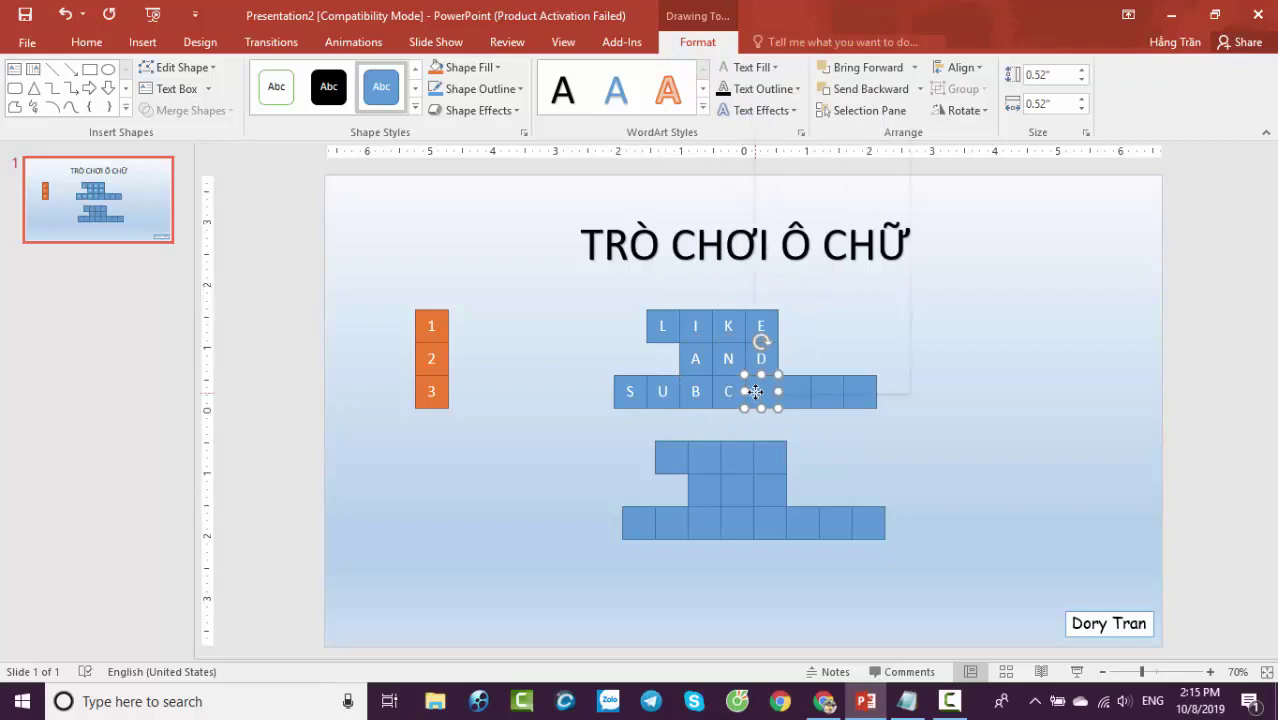
pyautogui.click(805, 159)
pyautogui.write('R')
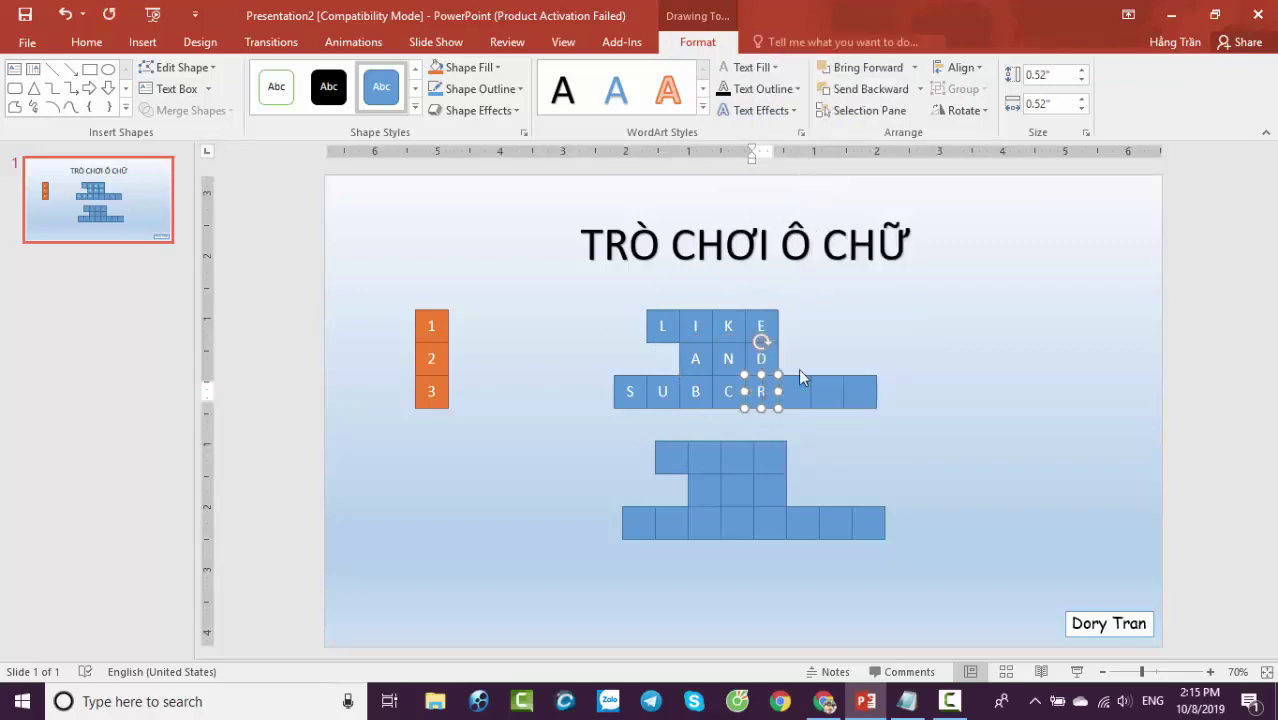
pyautogui.click(797, 391)
pyautogui.rightClick(798, 392)
pyautogui.click(830, 150)
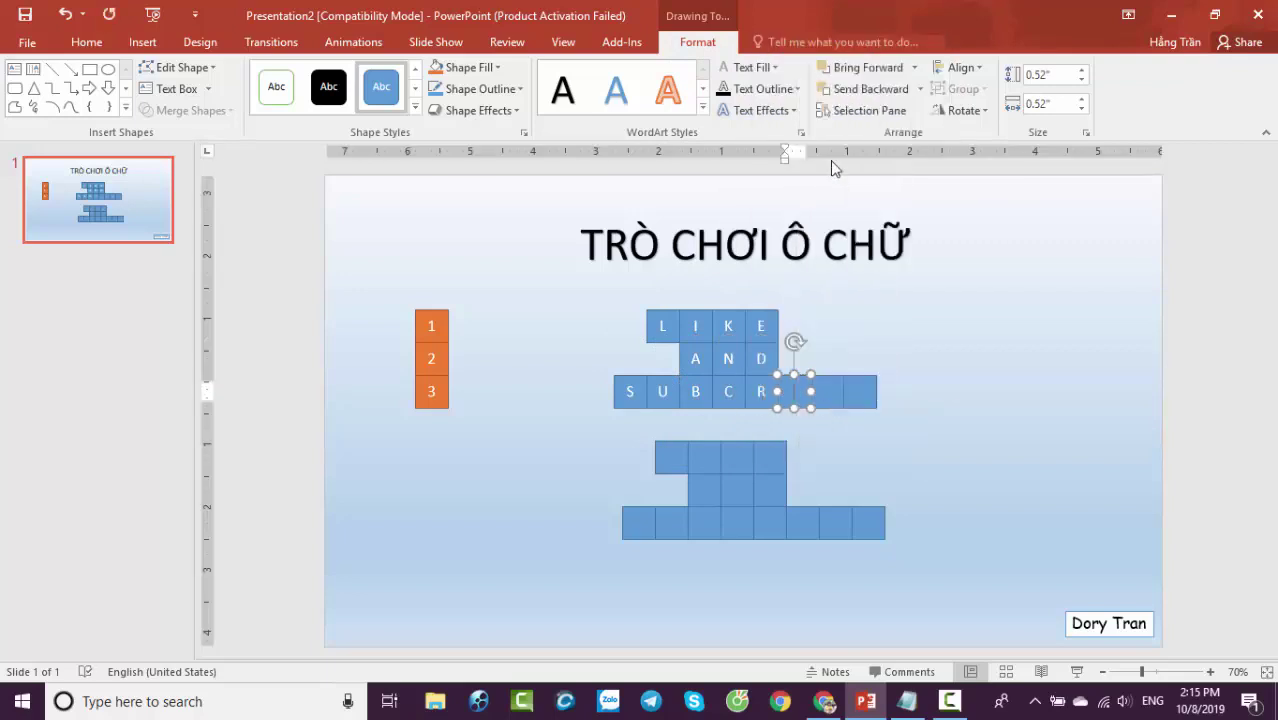
pyautogui.write('I')
pyautogui.click(830, 391)
pyautogui.rightClick(830, 391)
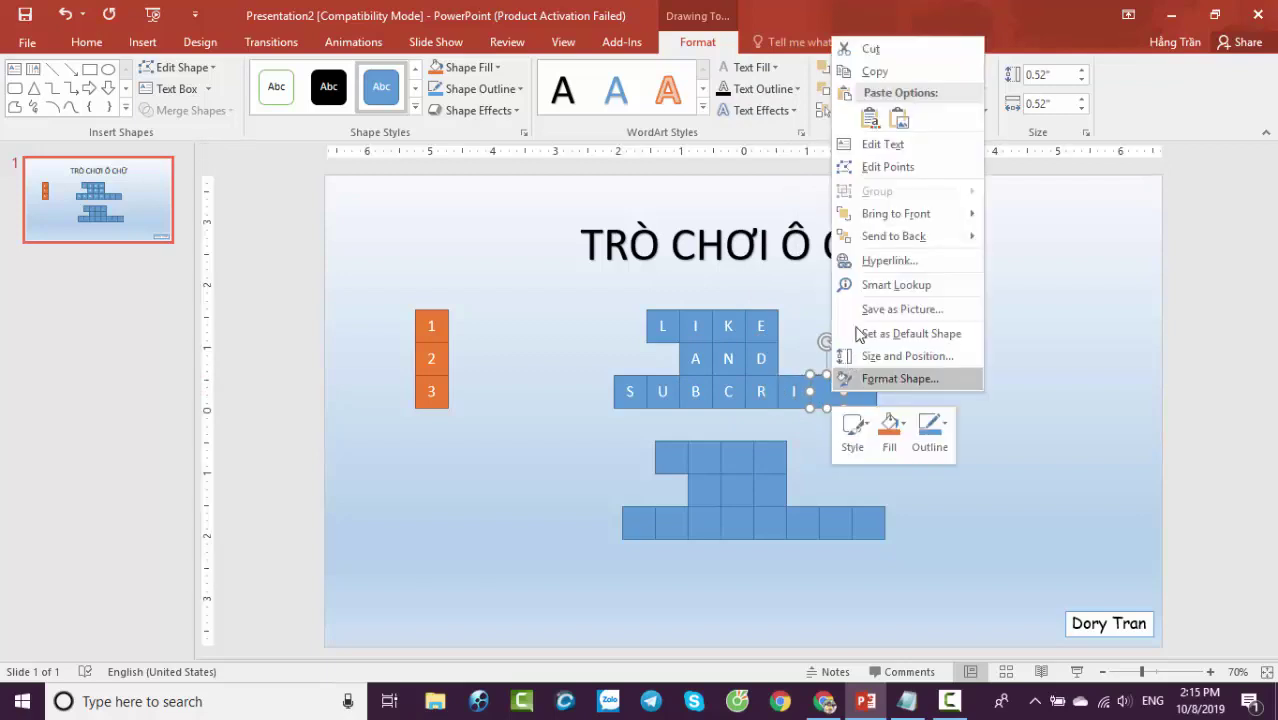
pyautogui.click(840, 150)
pyautogui.write('B')
pyautogui.click(860, 391)
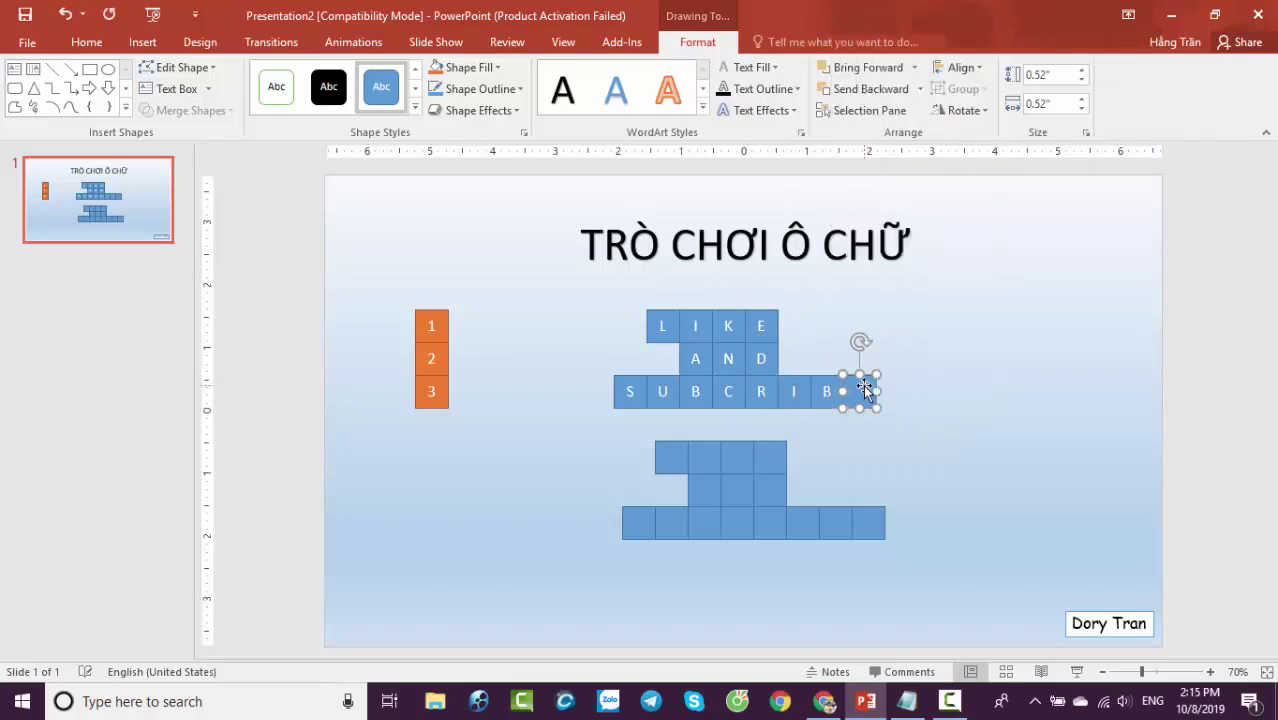
pyautogui.rightClick(860, 393)
pyautogui.click(907, 145)
# Finish SUBCRIBE with the final E and move the blank grid up over the lettered squares.
pyautogui.write('E')
pyautogui.click(1007, 453)
pyautogui.moveTo(551, 431); pyautogui.dragTo(949, 576)
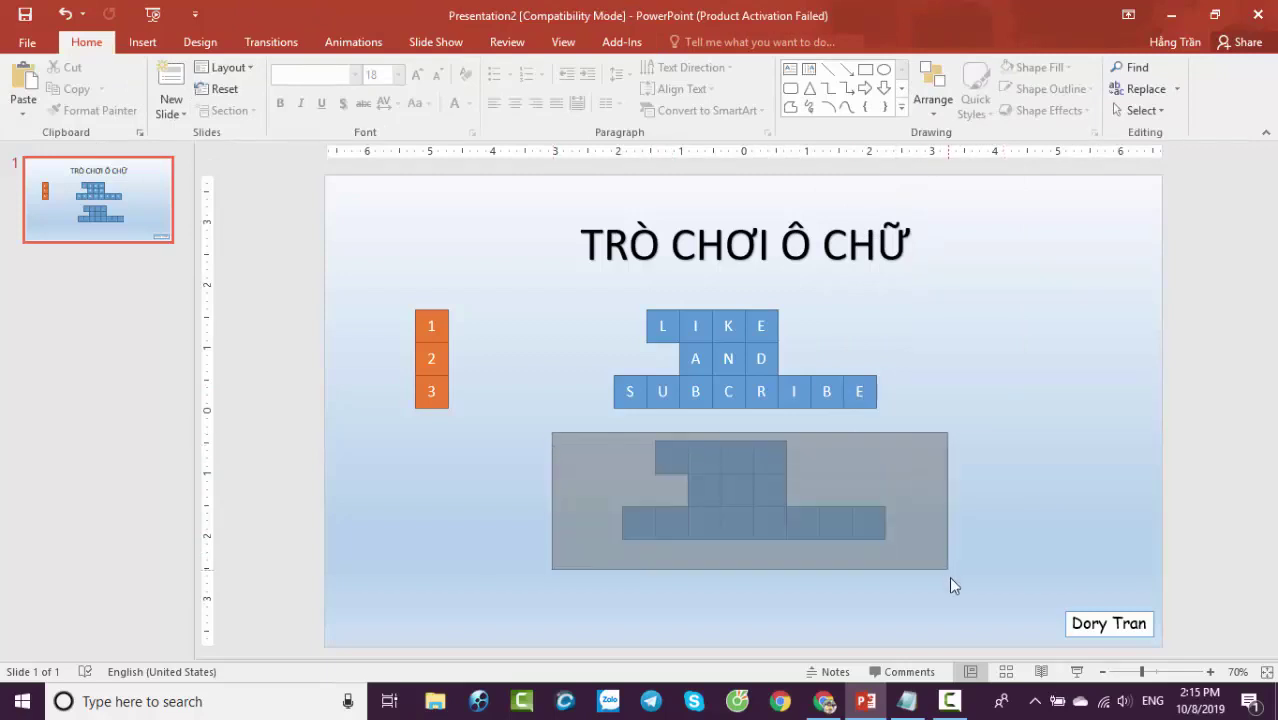
pyautogui.moveTo(763, 446); pyautogui.dragTo(763, 315)
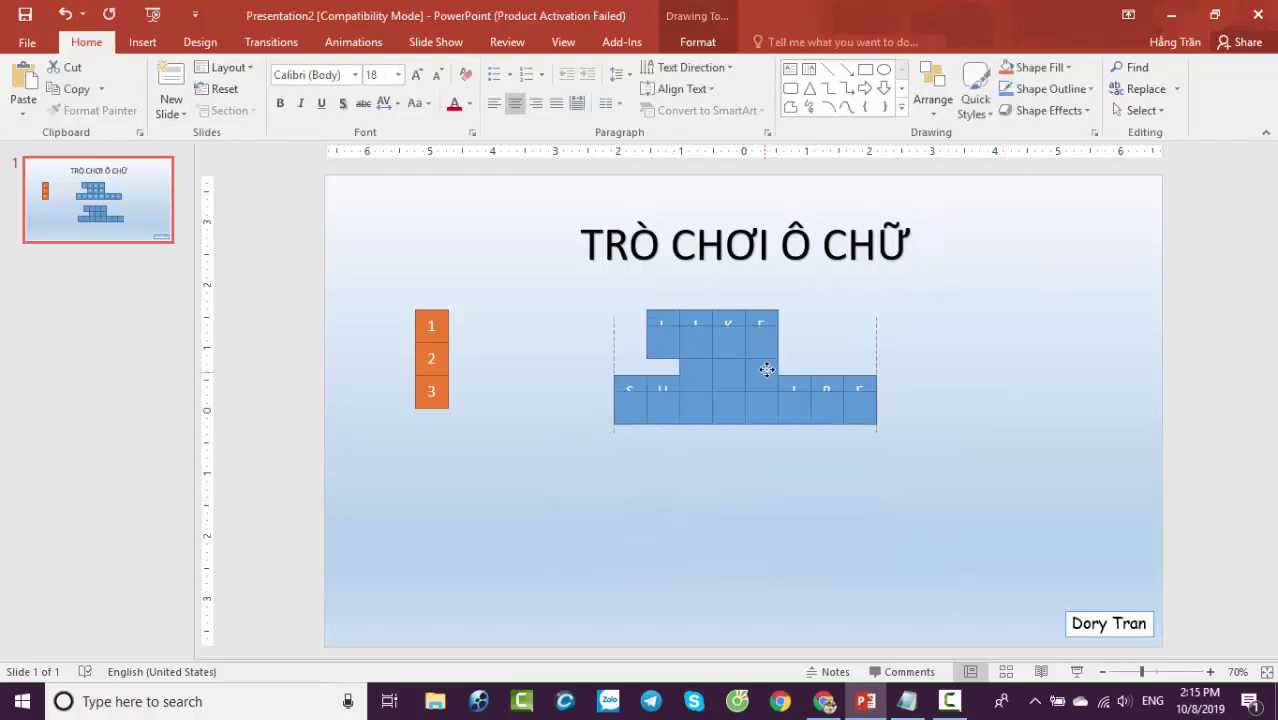
pyautogui.click(417, 452)
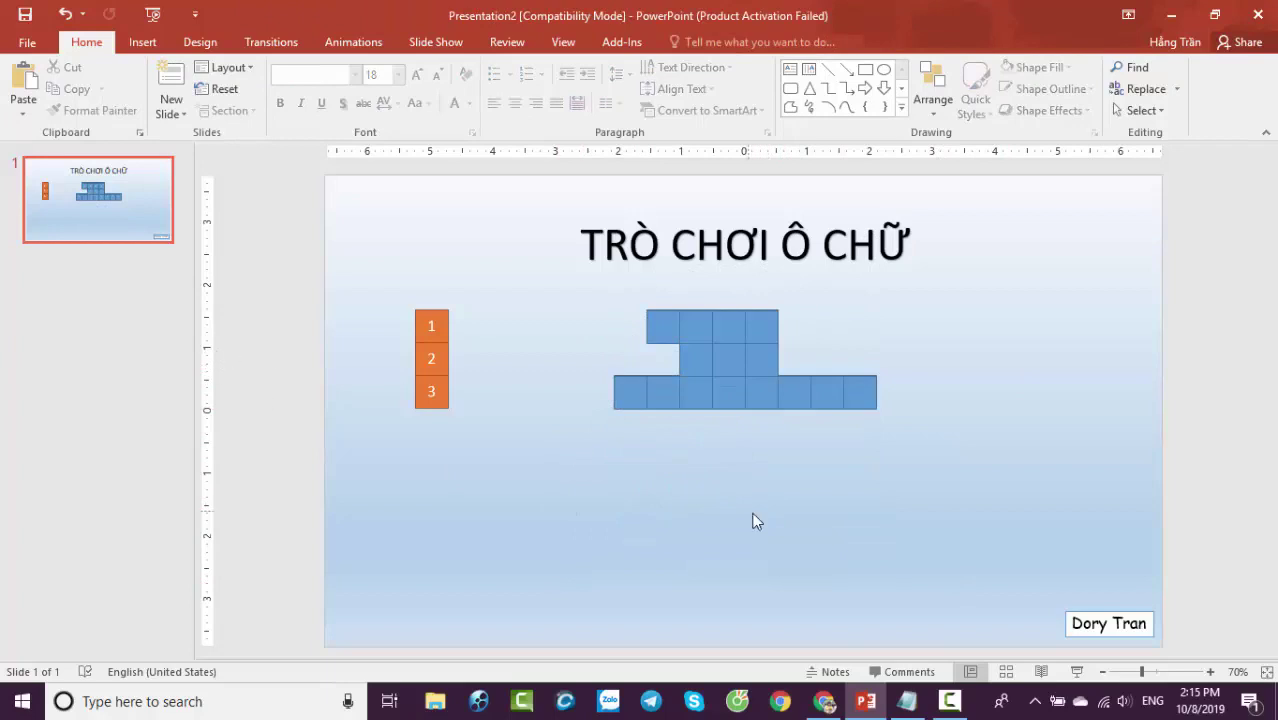
# Add the word 'dươi' to the Notepad notes and go back to the slide.
pyautogui.click(907, 701)
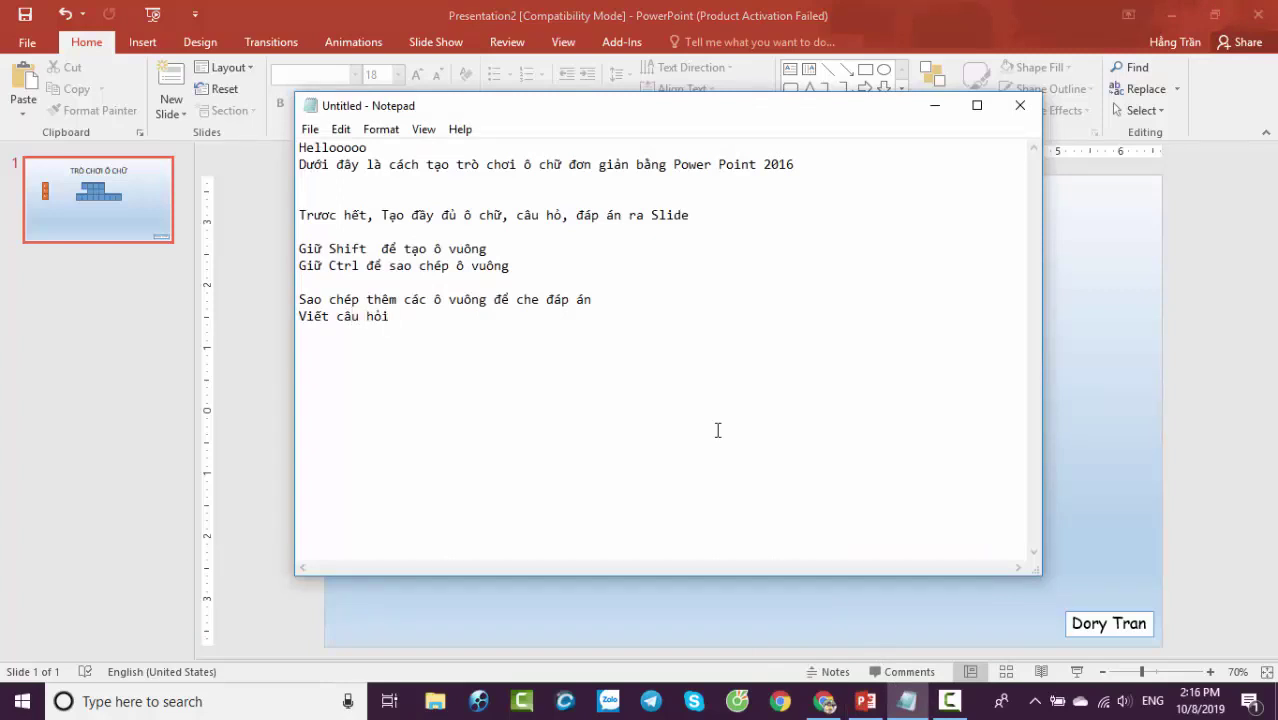
pyautogui.write('dươi')
pyautogui.click(1081, 466)
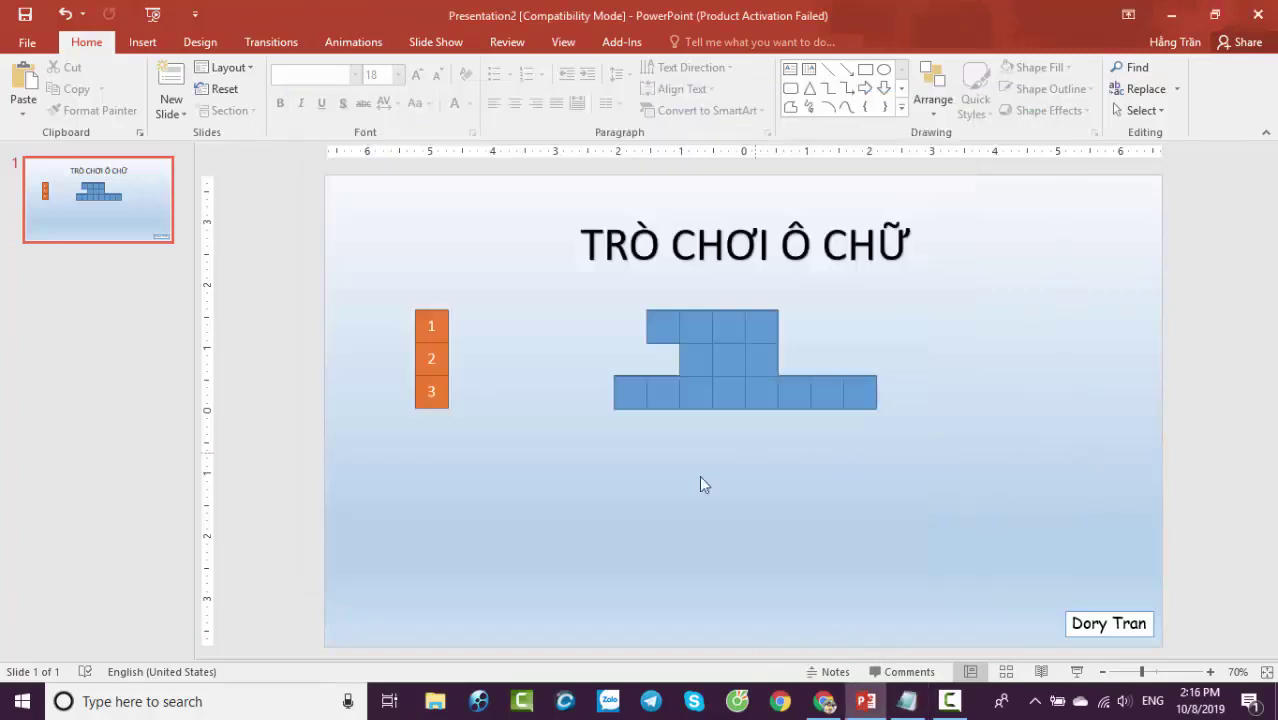
# Add a text box reading '1. Câu hỏi 1 ?' below the grid and copy it further down.
pyautogui.click(142, 42)
pyautogui.click(725, 85)
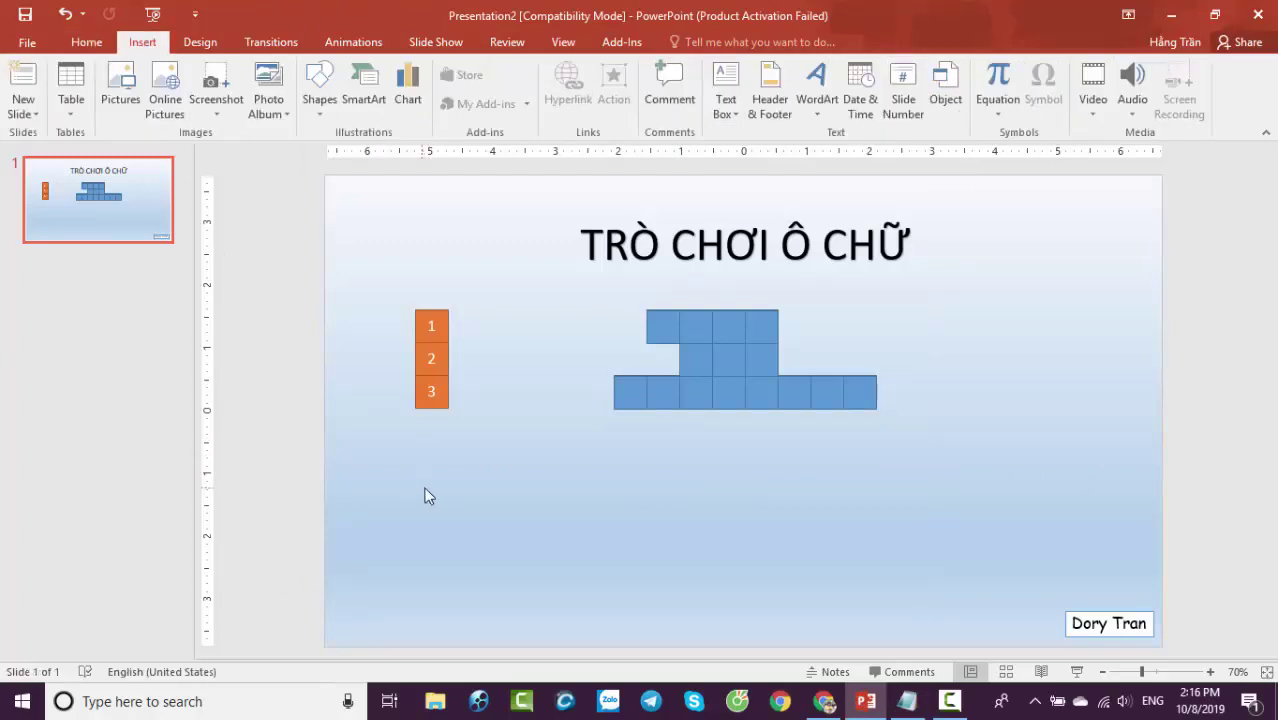
pyautogui.click(422, 494)
pyautogui.write('âu')
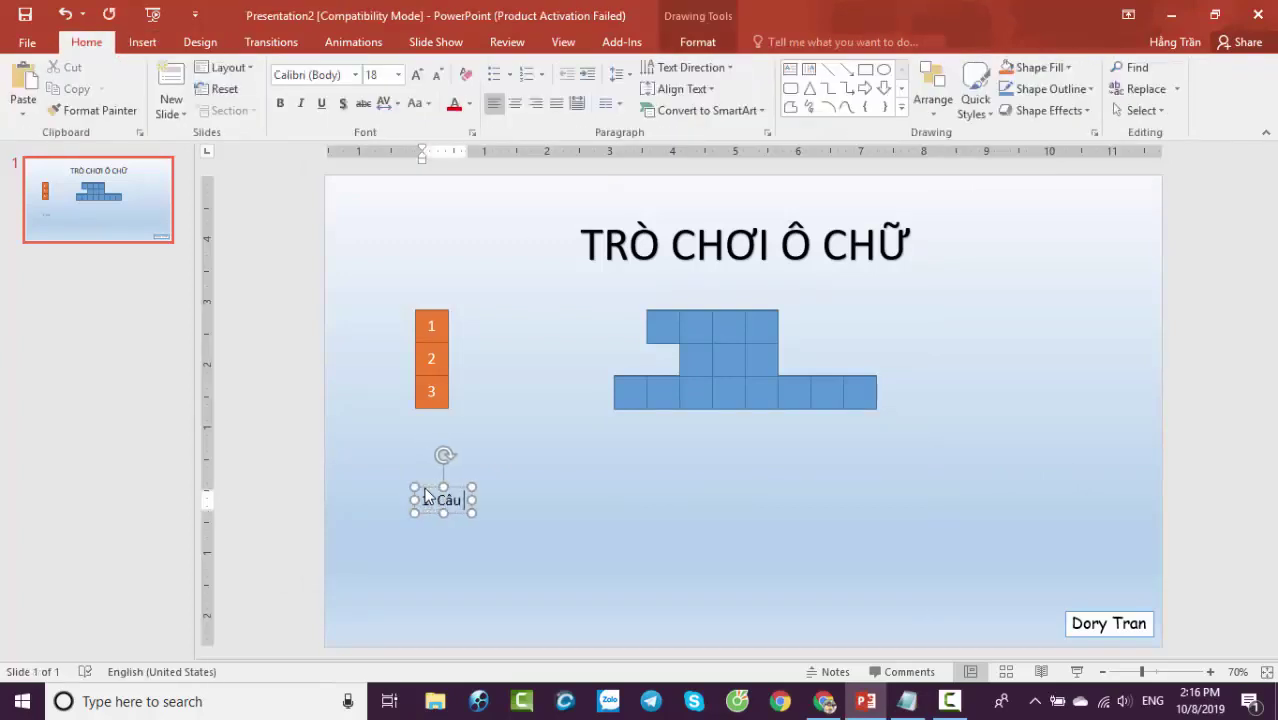
pyautogui.write(' hỏi 1 ?')
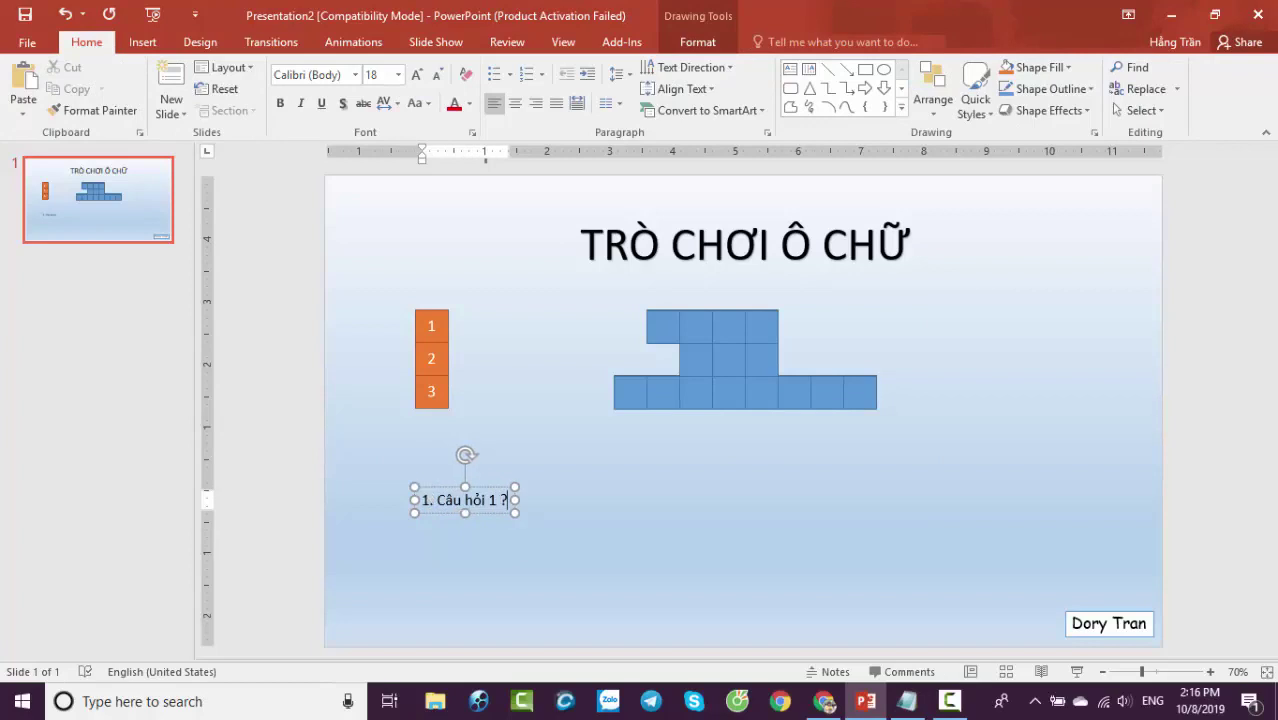
pyautogui.moveTo(477, 489); pyautogui.dragTo(479, 580)
# Renumber the second copy to '2. Câu hỏi 2 ?'.
pyautogui.click(456, 540)
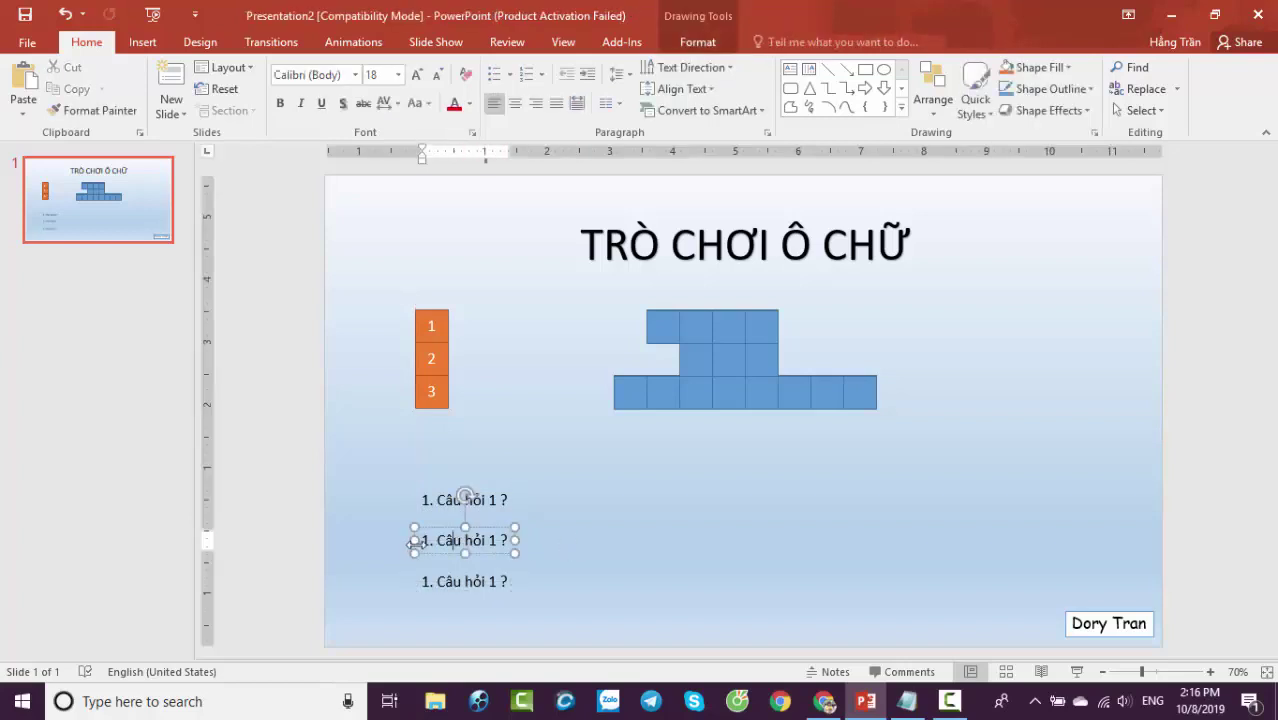
pyautogui.doubleClick(427, 541)
pyautogui.doubleClick(430, 541)
pyautogui.write('2')
pyautogui.doubleClick(492, 540)
pyautogui.write('2')
# Renumber the third copy to '3. Câu hỏi 3 ?'.
pyautogui.click(425, 581)
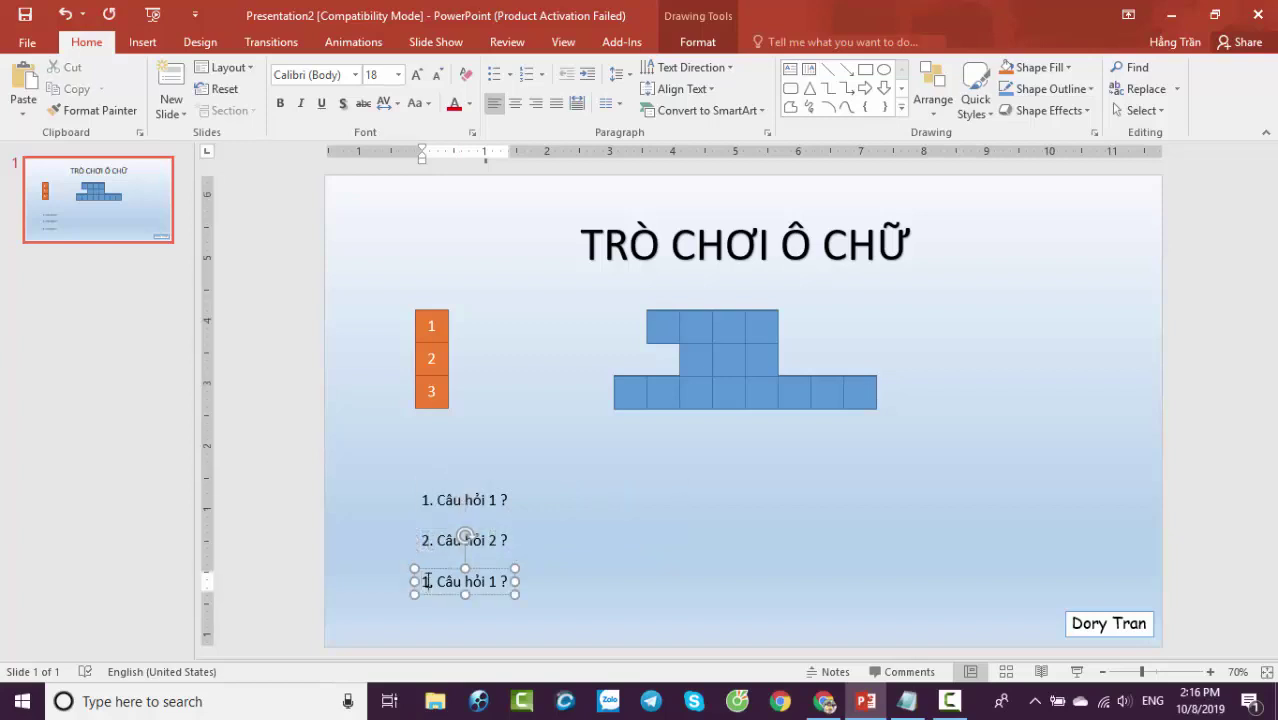
pyautogui.doubleClick(425, 581)
pyautogui.write('3')
pyautogui.doubleClick(493, 581)
pyautogui.write('3')
pyautogui.click(596, 516)
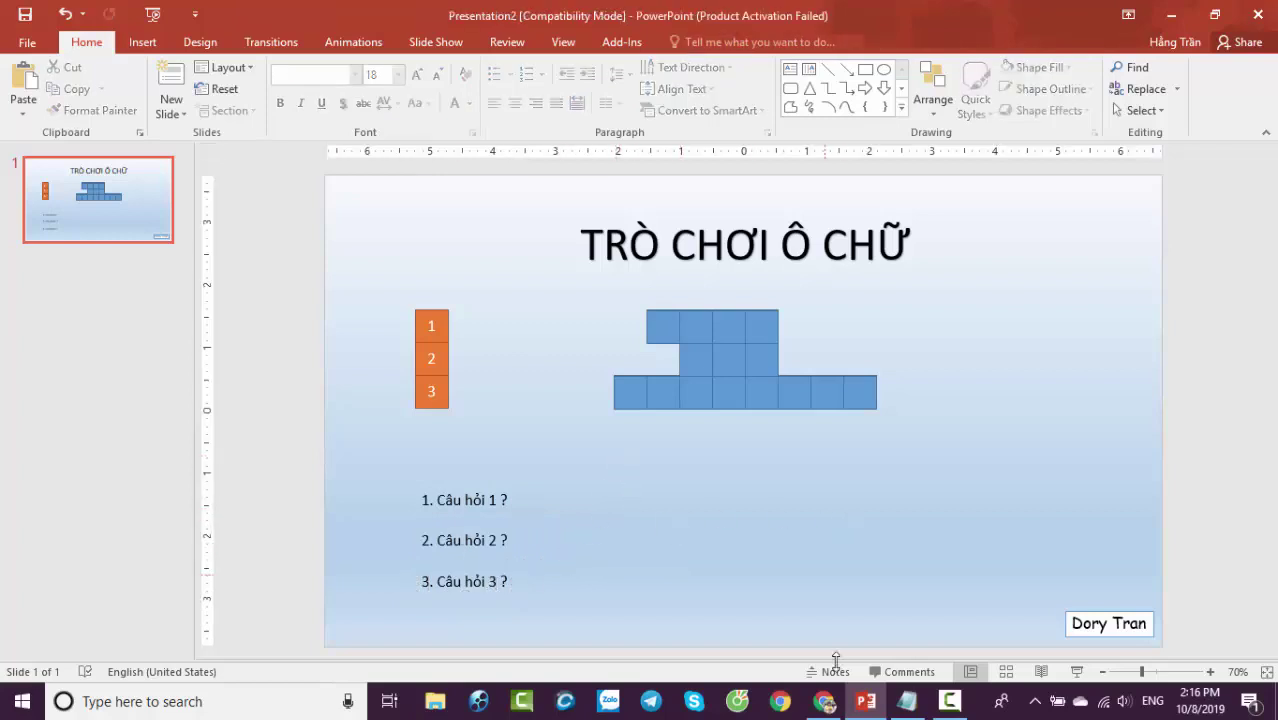
pyautogui.click(907, 701)
pyautogui.write('Bắt đầu tạo')
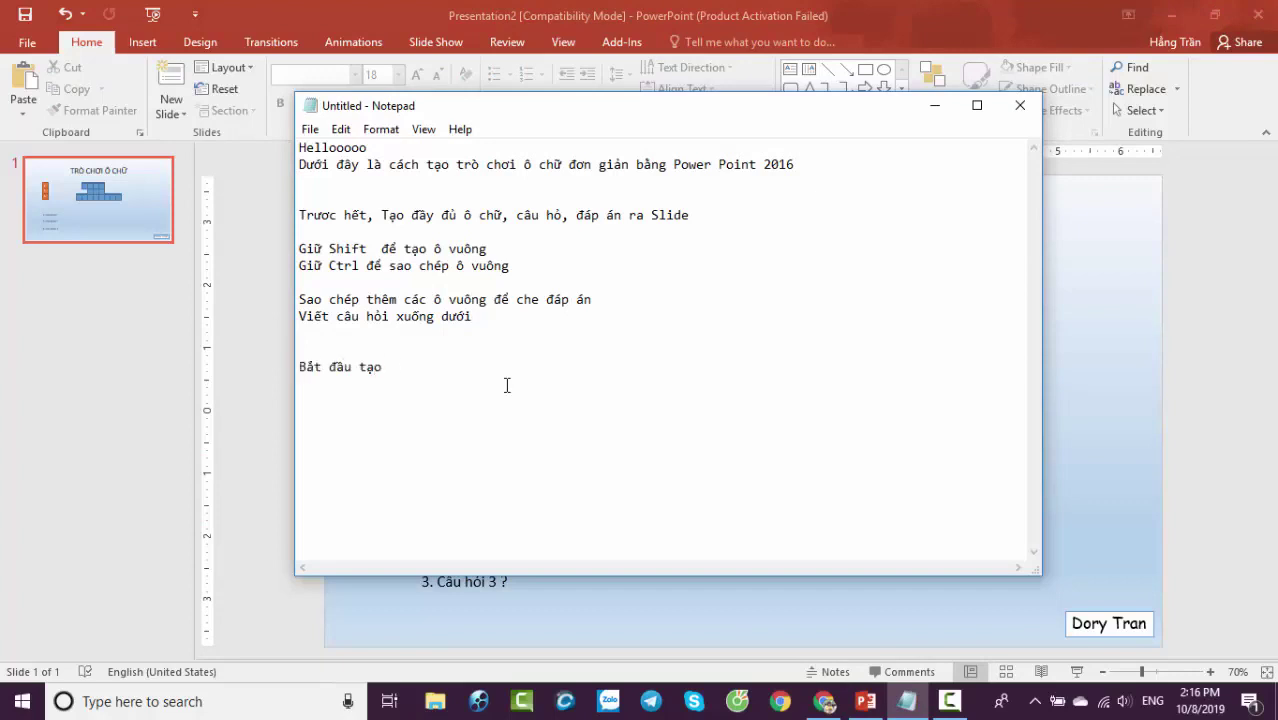
# Write the 'Bắt đầu tạo hiệu ứng nào' heading and step-1 note on click-triggered questions in Notepad.
pyautogui.write('hiệu ứng nào')
pyautogui.click(1045, 470)
pyautogui.moveTo(907, 701)
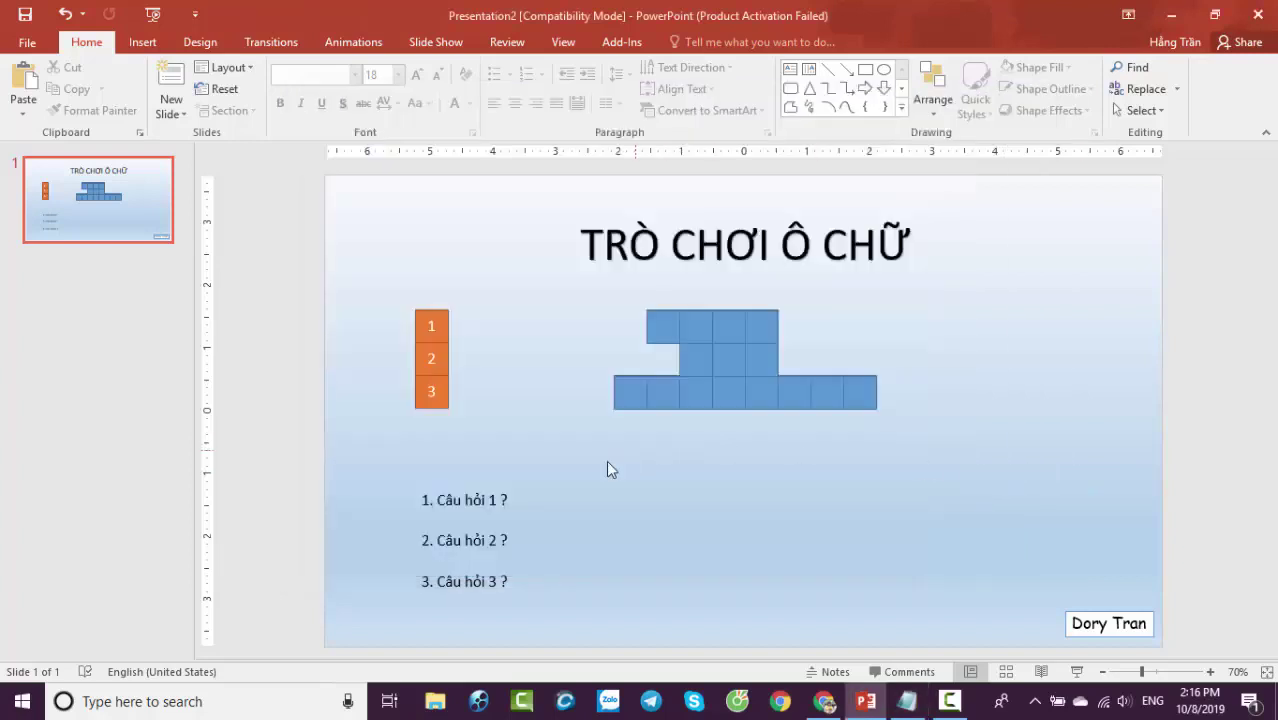
pyautogui.click(908, 703)
pyautogui.write('1. Tạo h')
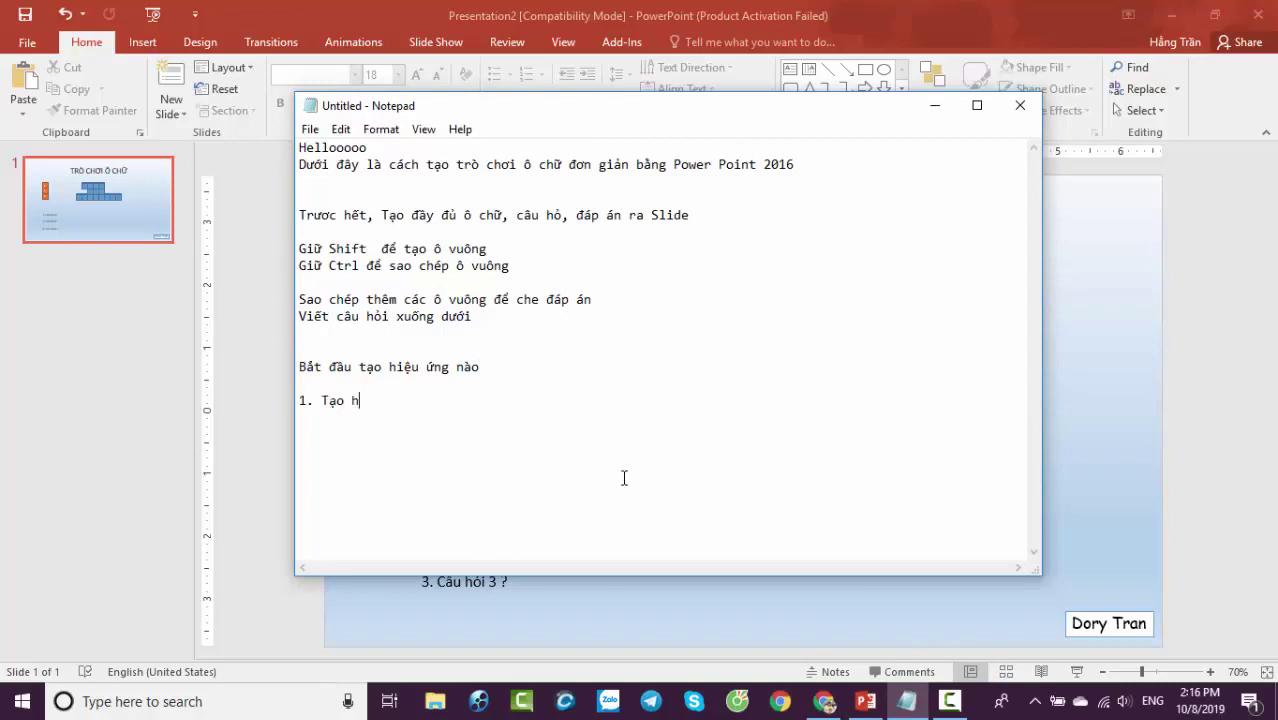
pyautogui.write('iệu xuất h')
pyautogui.write('iện câu')
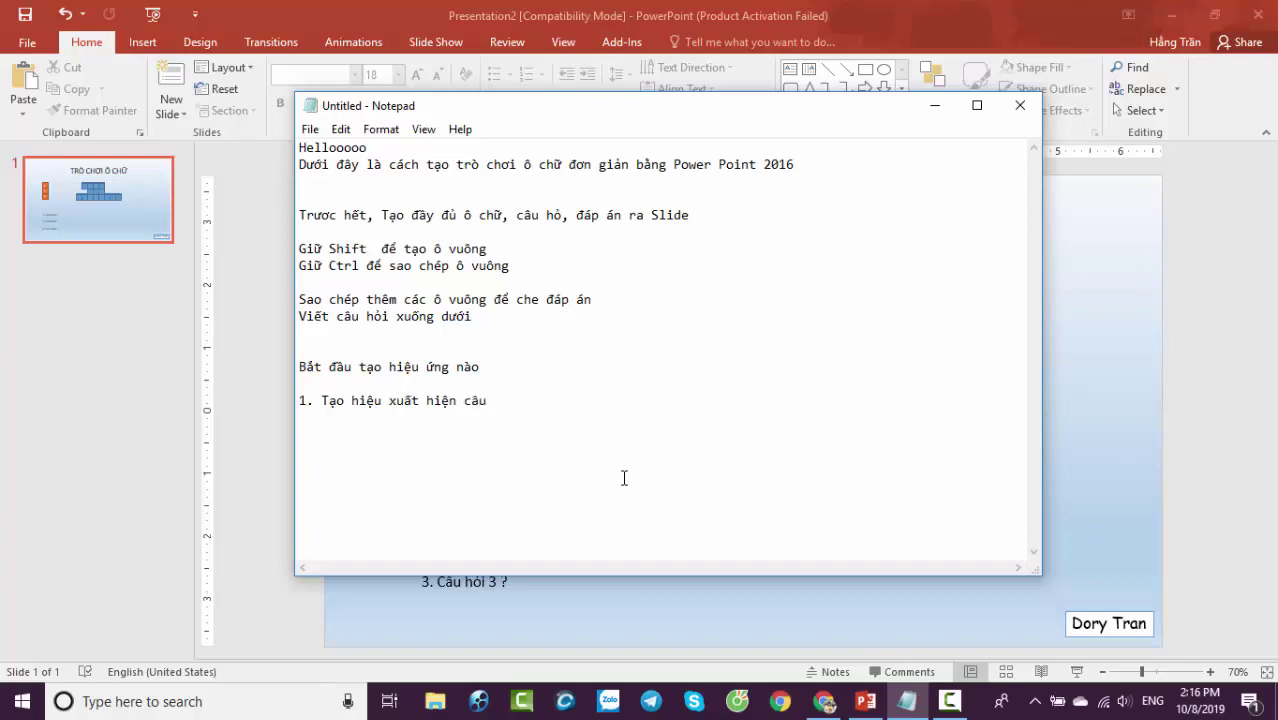
pyautogui.write(' hoi')
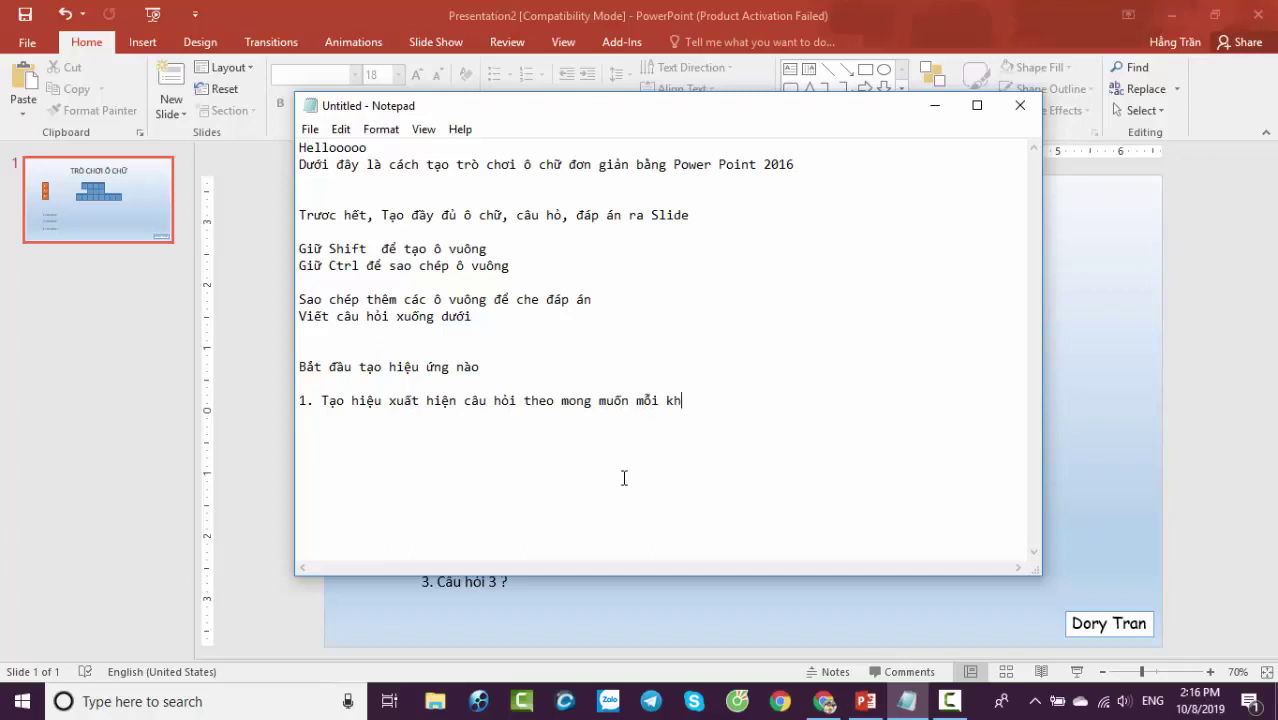
pyautogui.write('ck')
pyautogui.write(' vào ô')
pyautogui.write(' vuông đầu t')
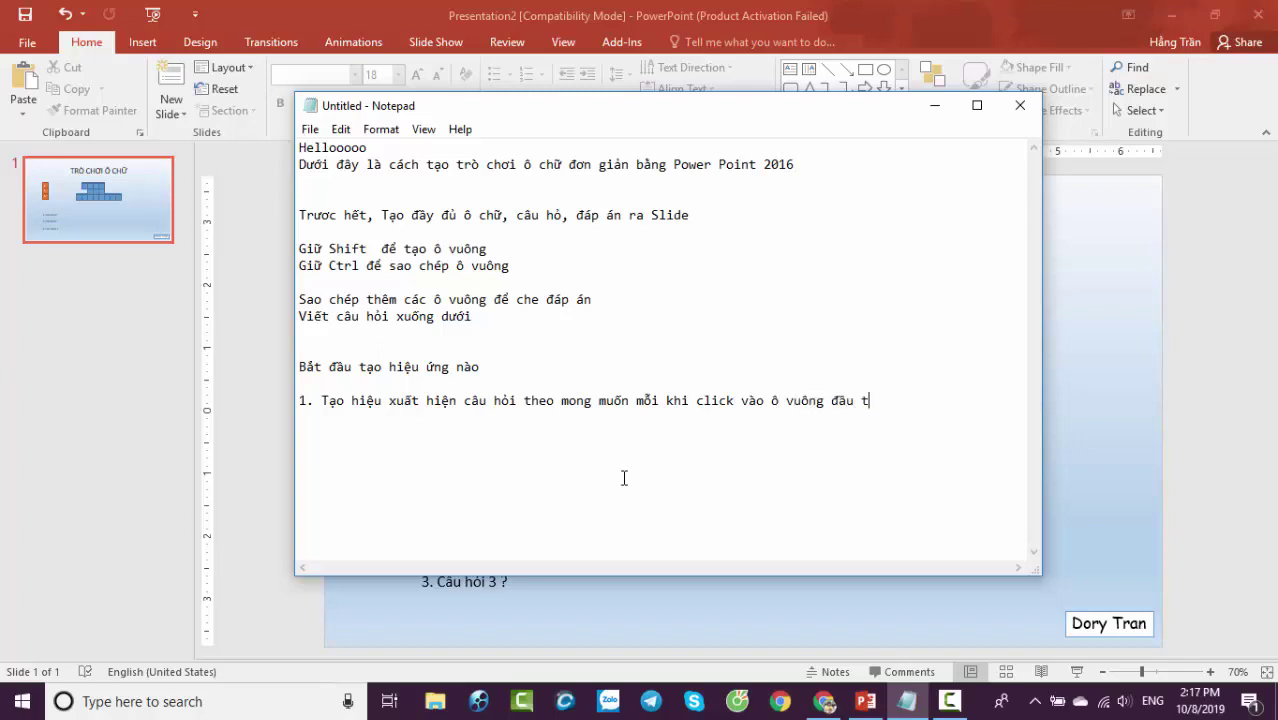
pyautogui.write('iên của hàng c')
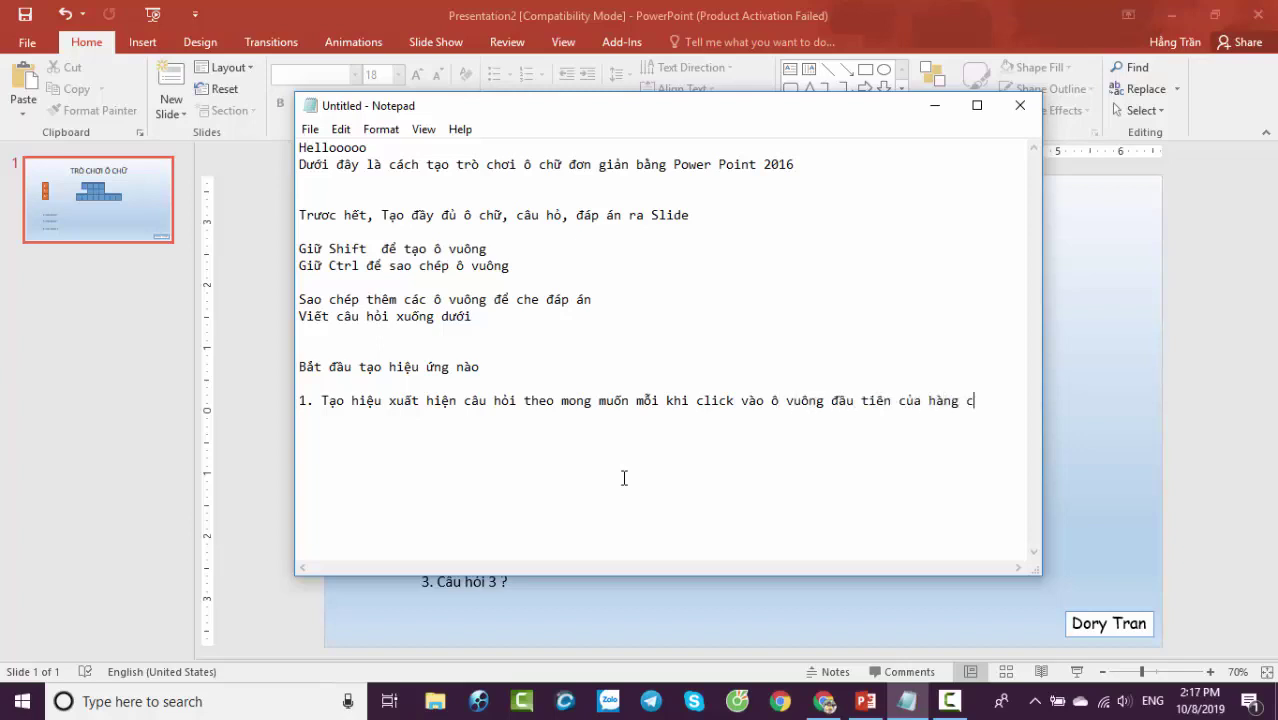
pyautogui.write(' hỏi đó')
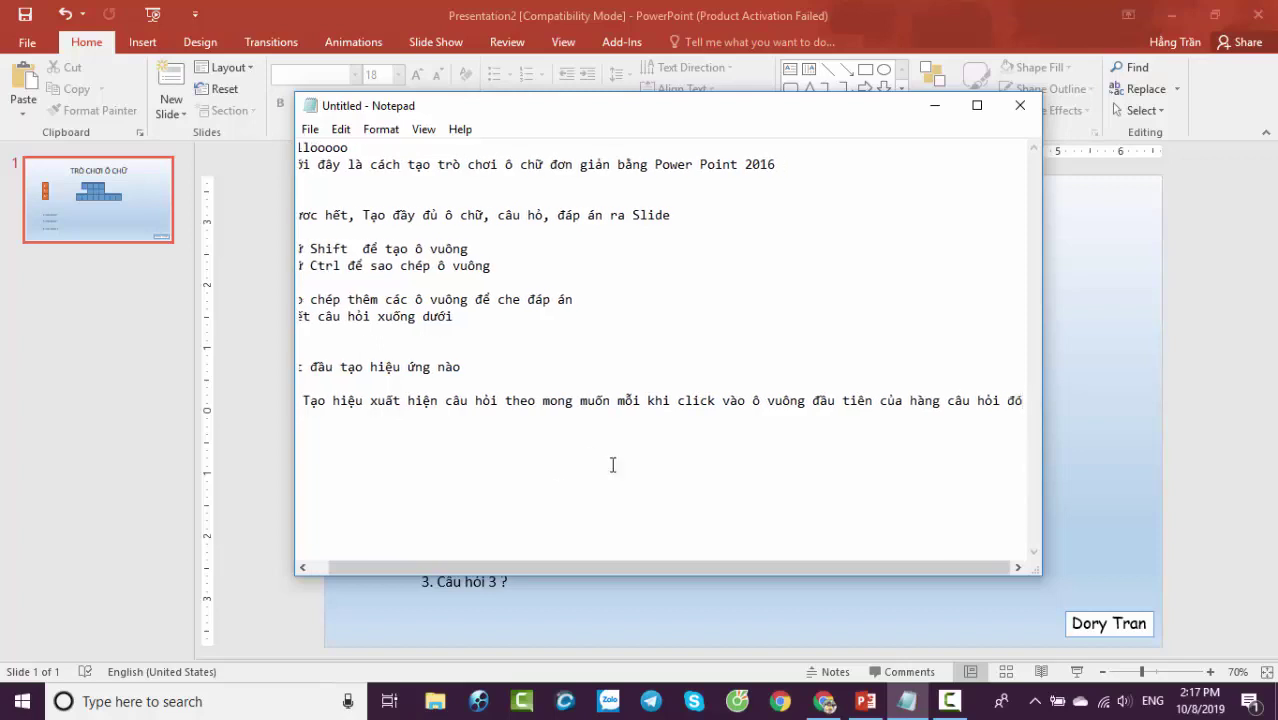
pyautogui.moveTo(1043, 378); pyautogui.dragTo(1117, 378)
pyautogui.click(831, 497)
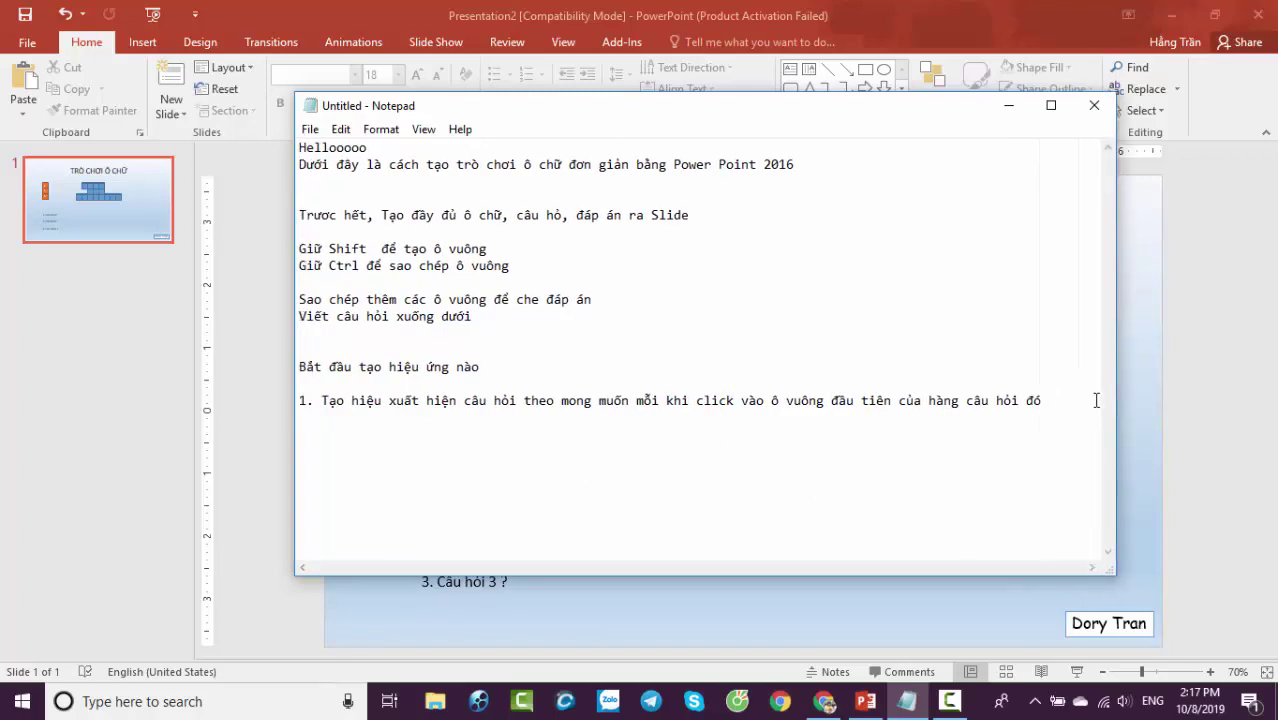
pyautogui.click(901, 612)
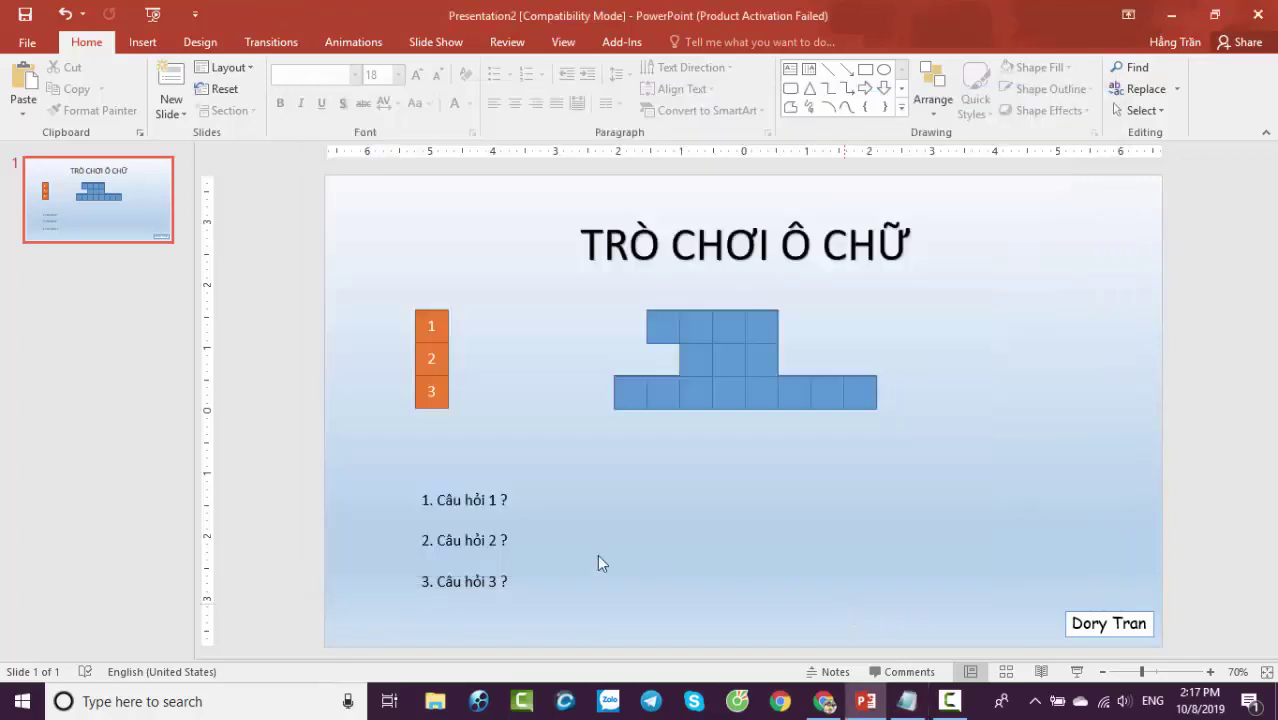
# Give the question 1 text box an Appear entrance effect, with the Animation Pane showing.
pyautogui.click(452, 502)
pyautogui.click(353, 44)
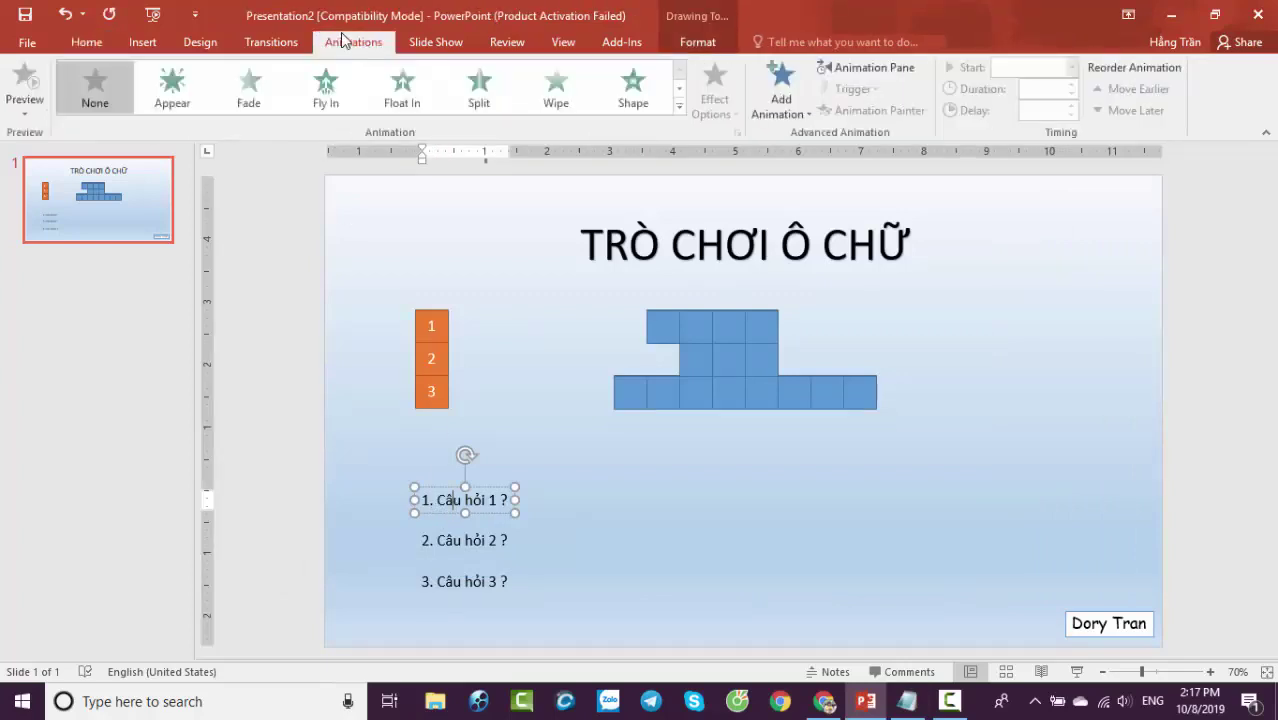
pyautogui.click(868, 67)
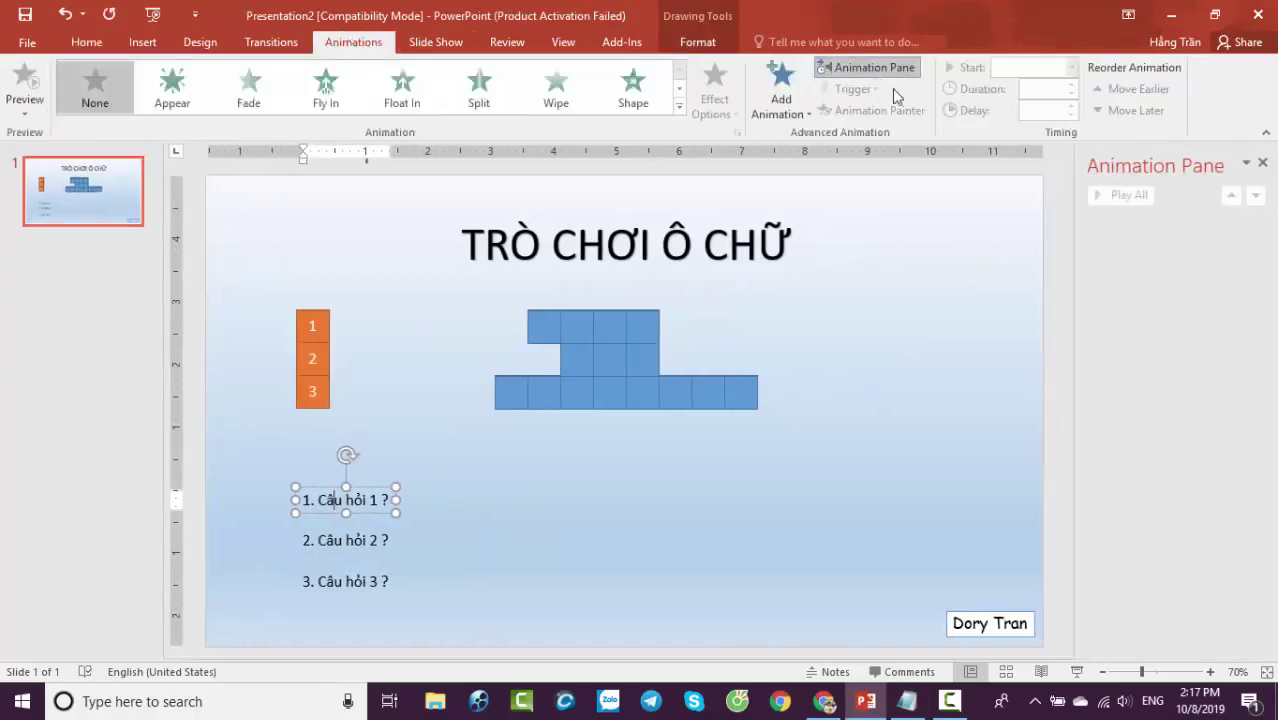
pyautogui.click(407, 505)
pyautogui.click(376, 500)
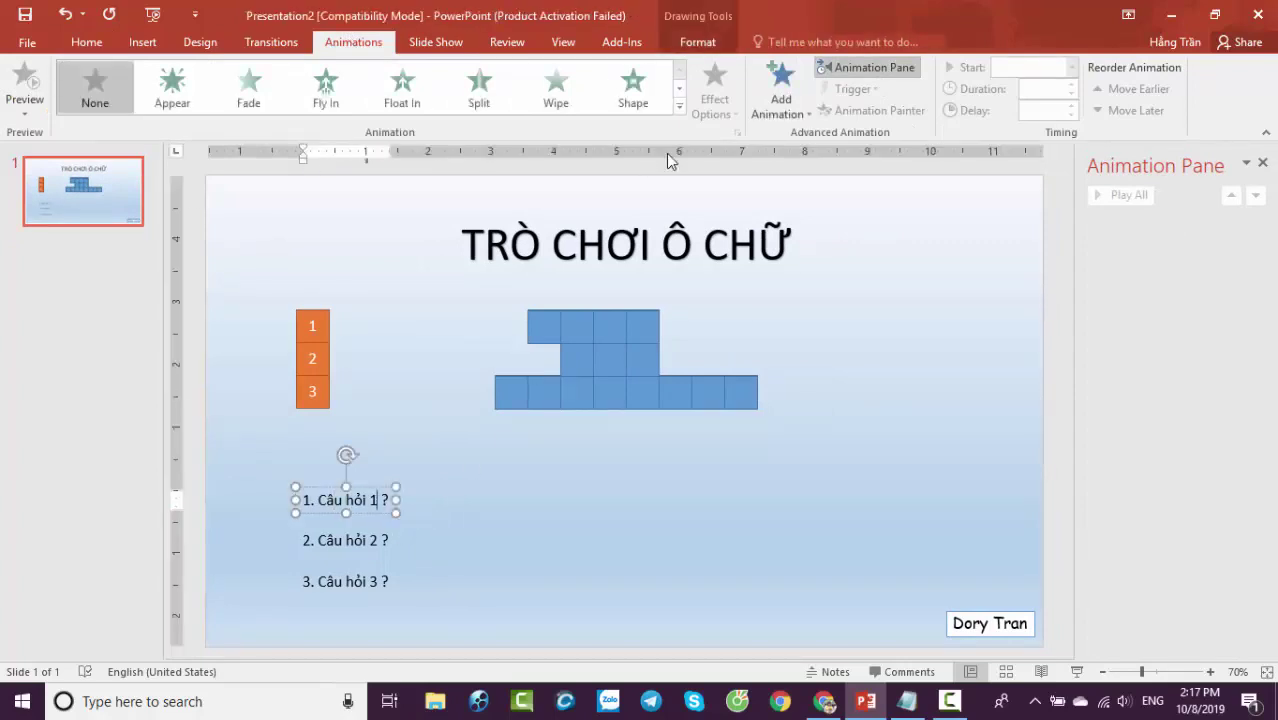
pyautogui.click(680, 107)
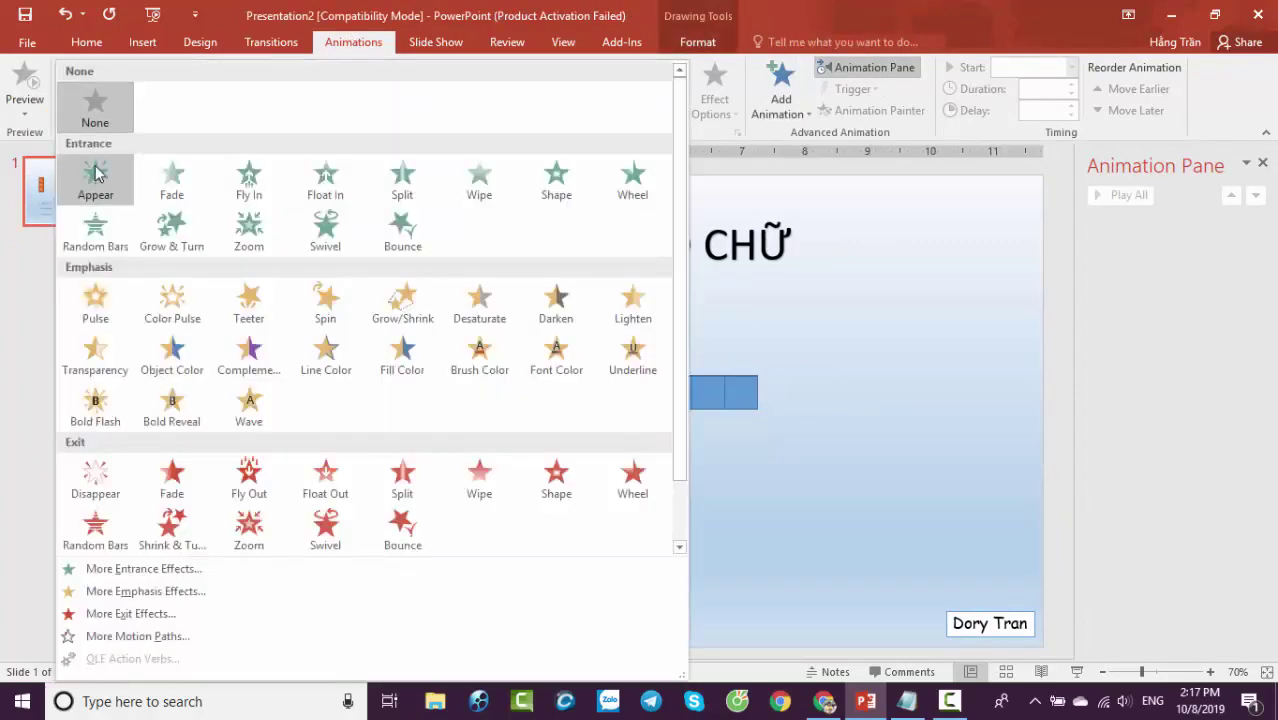
pyautogui.click(95, 178)
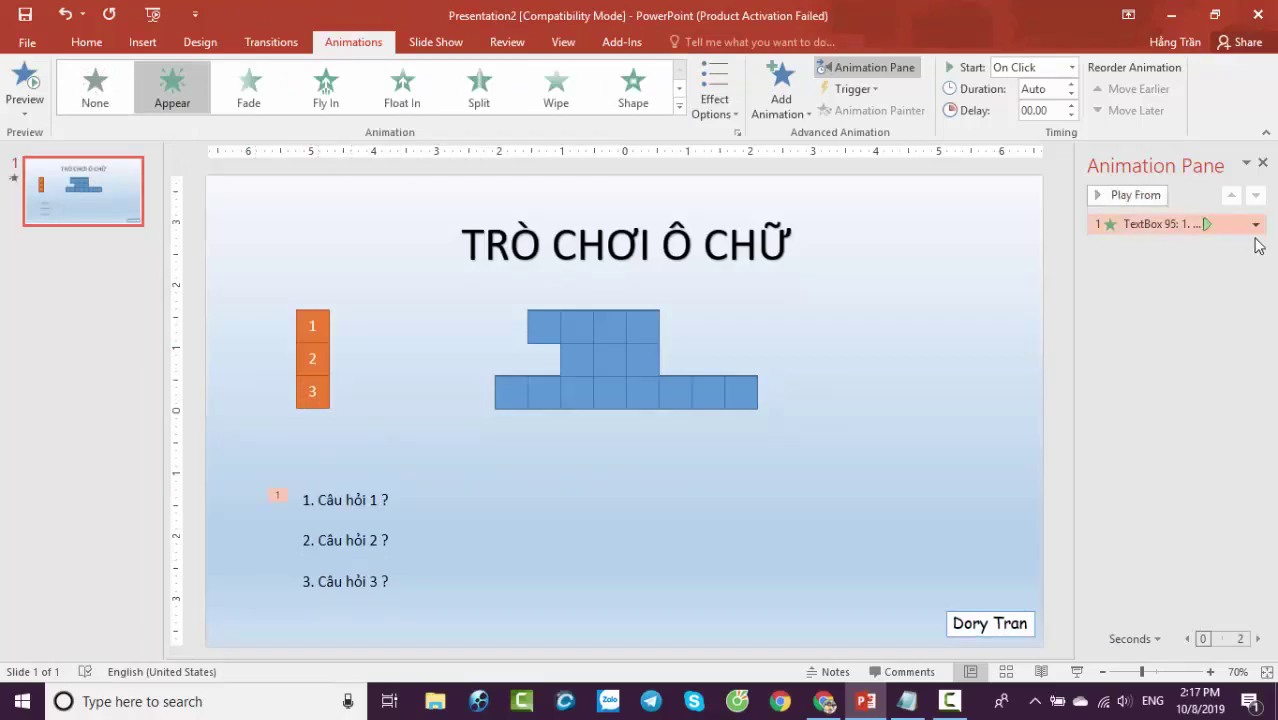
# Set question 1's Appear effect to start on click of Rectangle 80.
pyautogui.click(1256, 226)
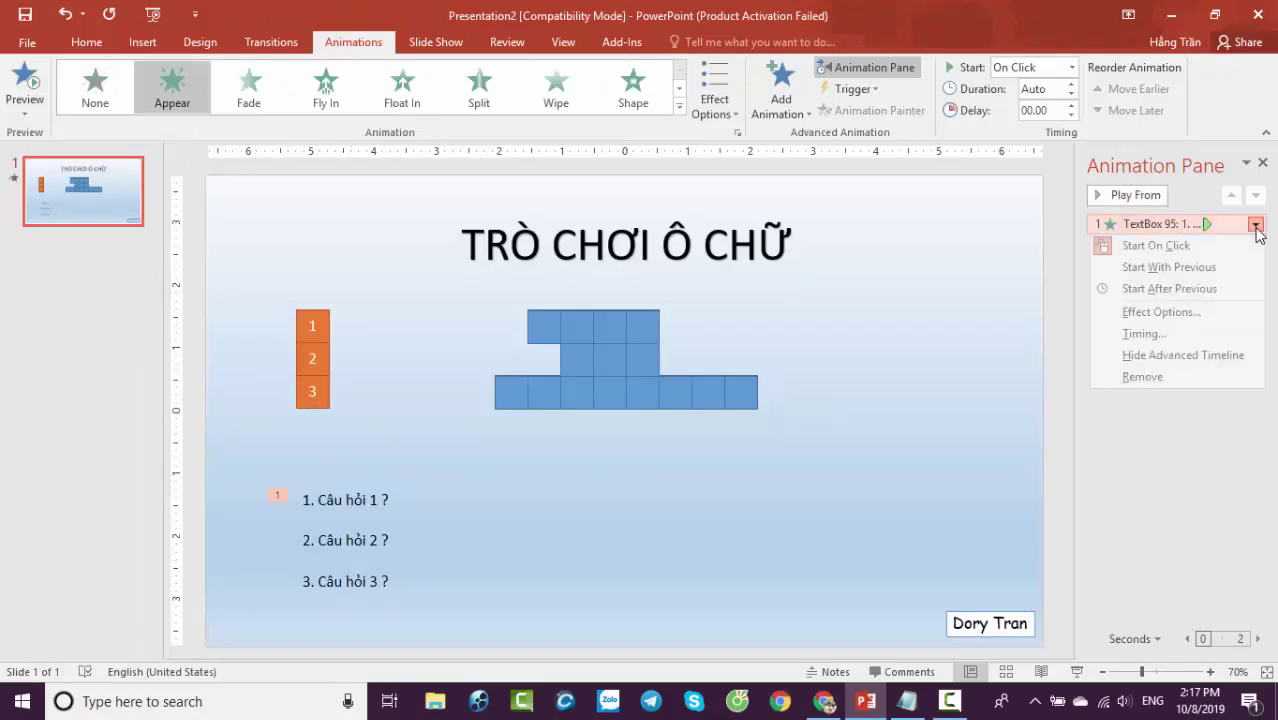
pyautogui.click(1160, 312)
pyautogui.click(842, 296)
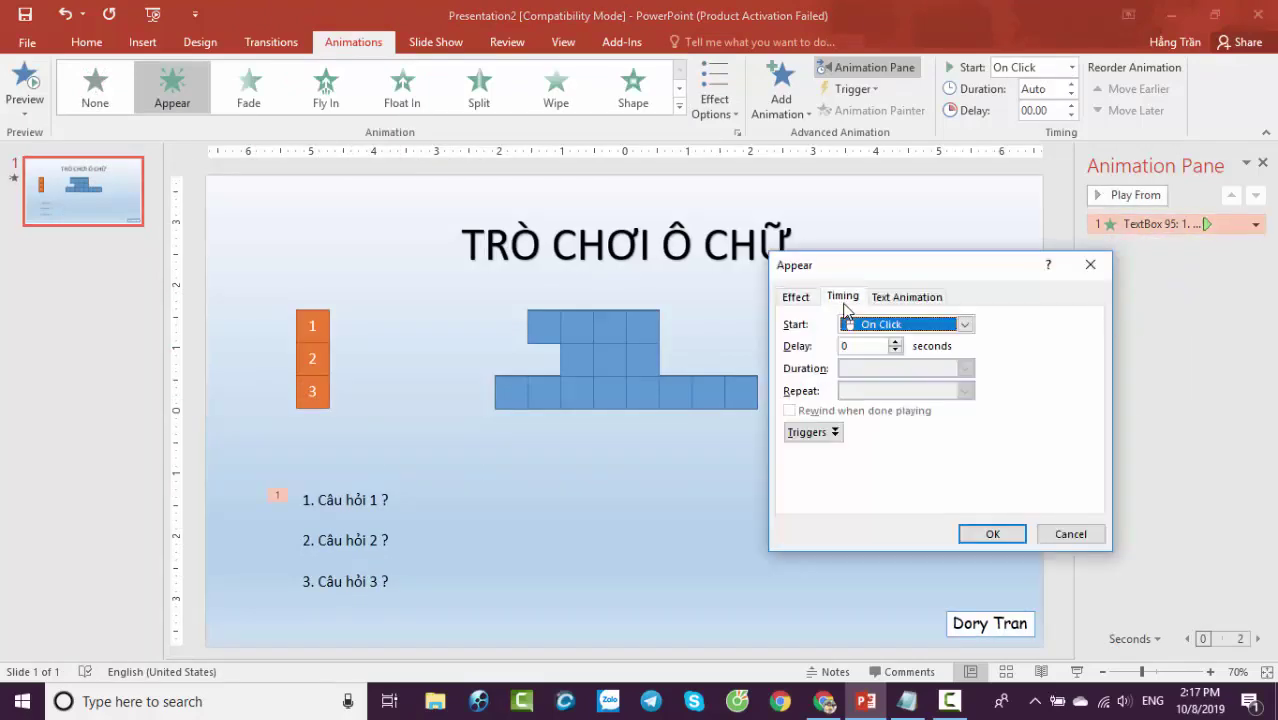
pyautogui.click(812, 431)
pyautogui.click(818, 473)
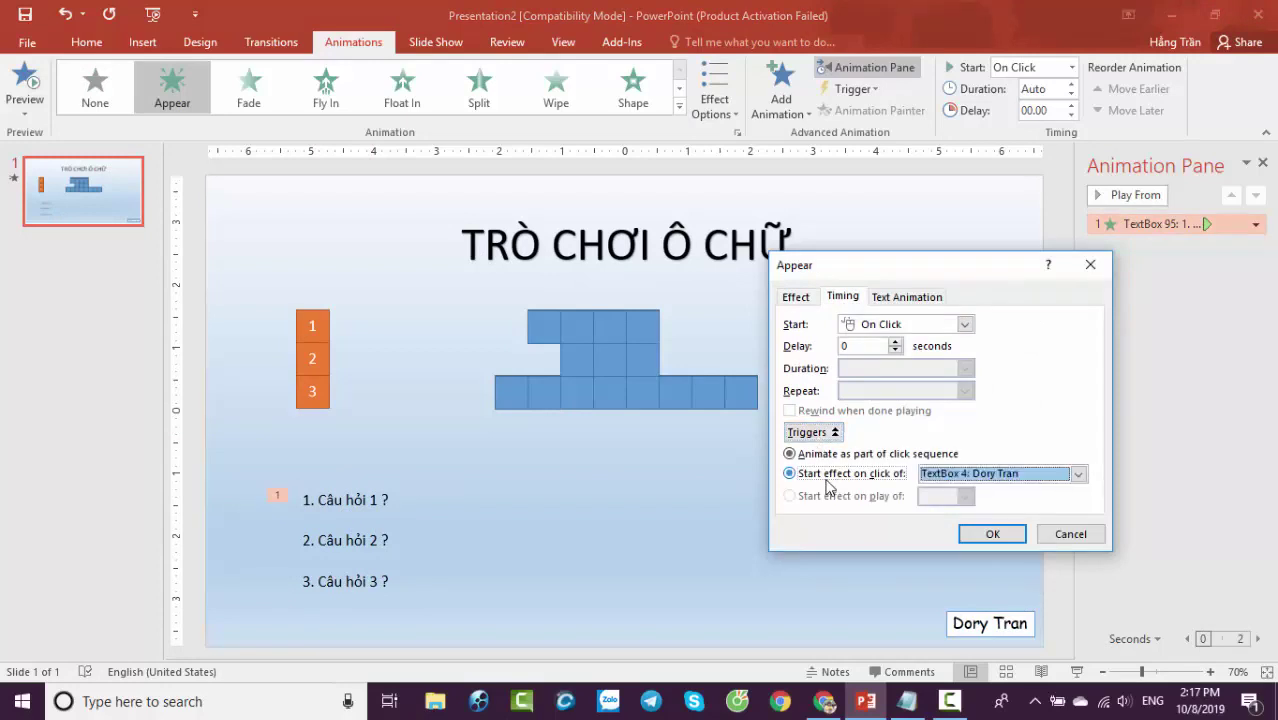
pyautogui.click(977, 478)
pyautogui.scroll(-3, 973, 517)
pyautogui.scroll(-1, 973, 517)
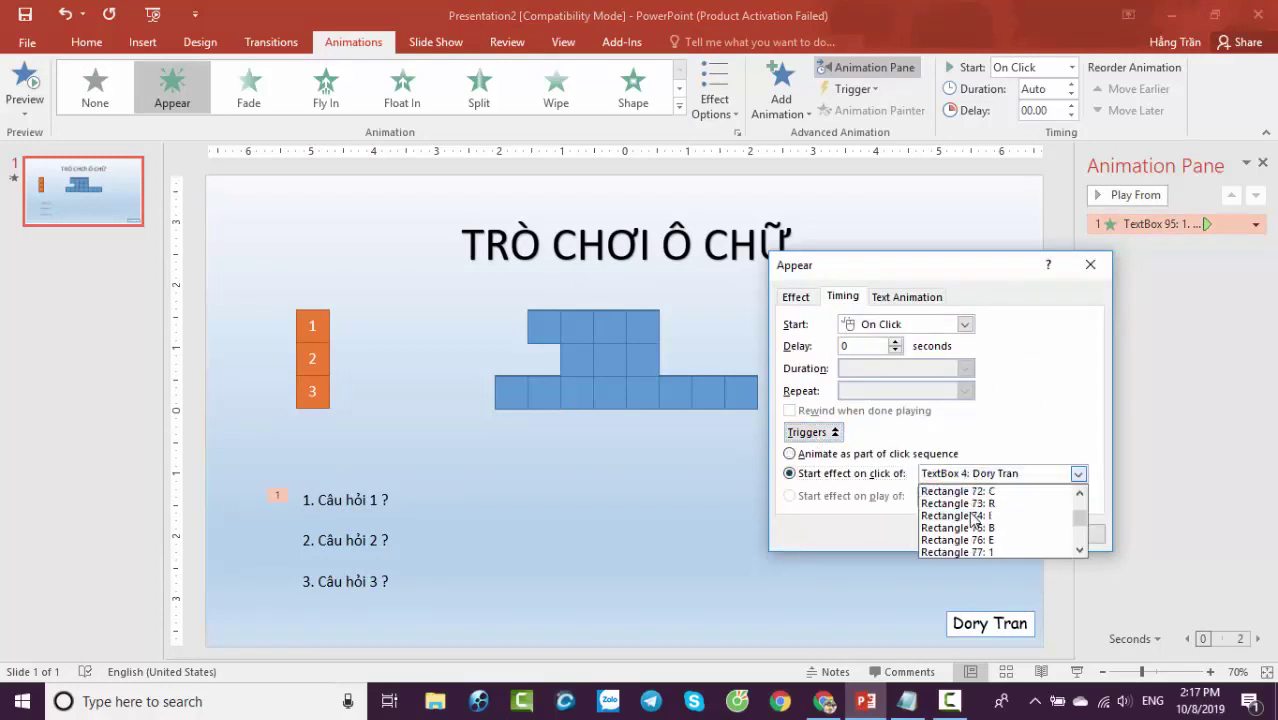
pyautogui.scroll(-2, 973, 518)
pyautogui.click(972, 516)
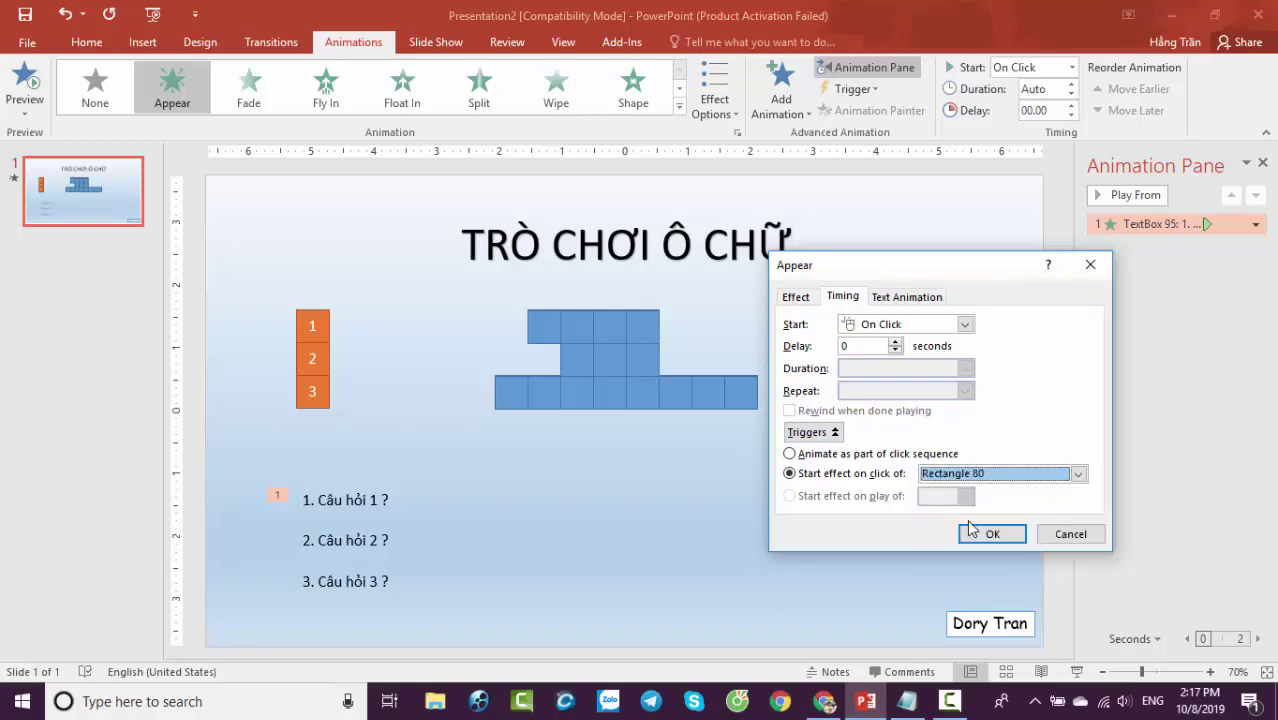
pyautogui.click(985, 532)
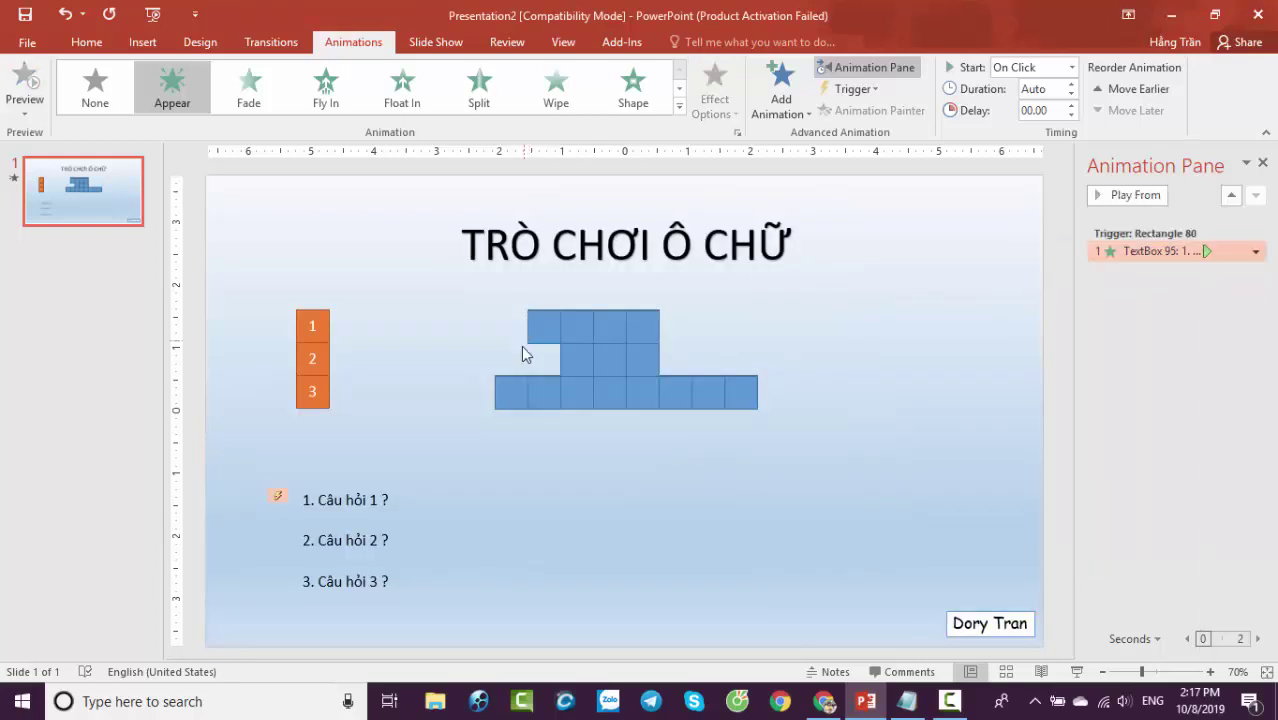
# Make question 2 Appear when Rectangle 84 is clicked.
pyautogui.click(354, 540)
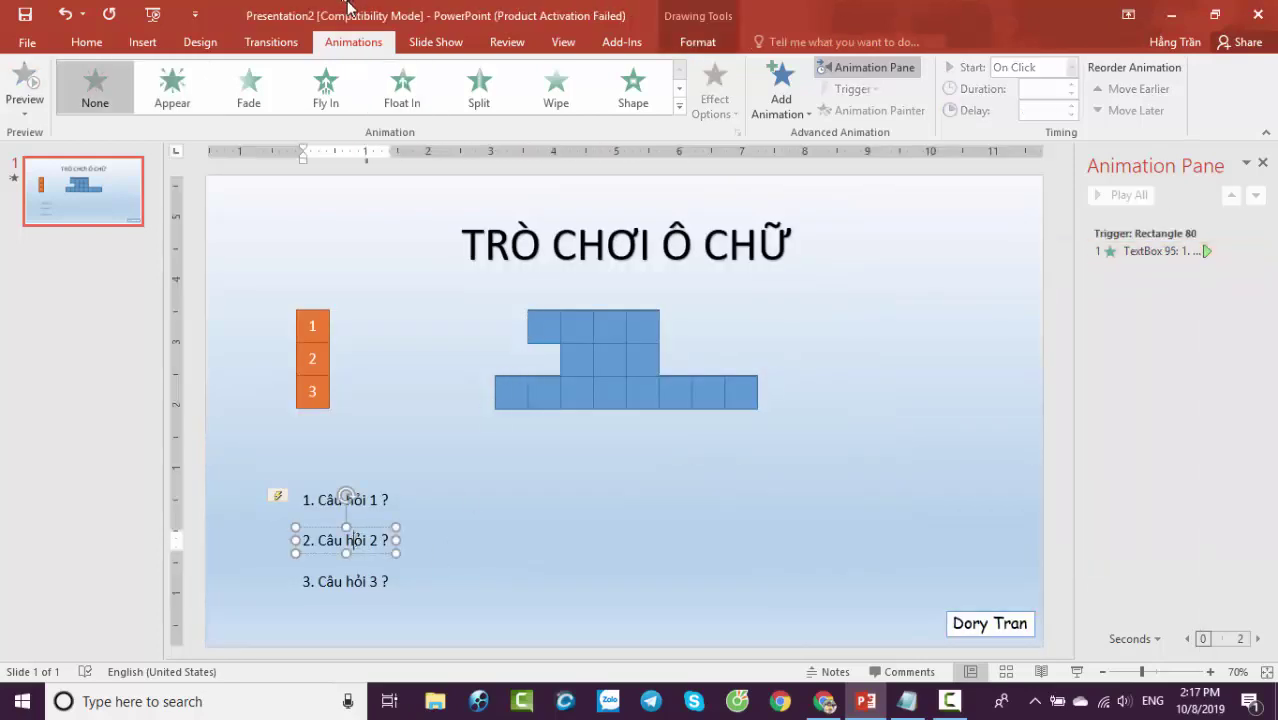
pyautogui.click(172, 103)
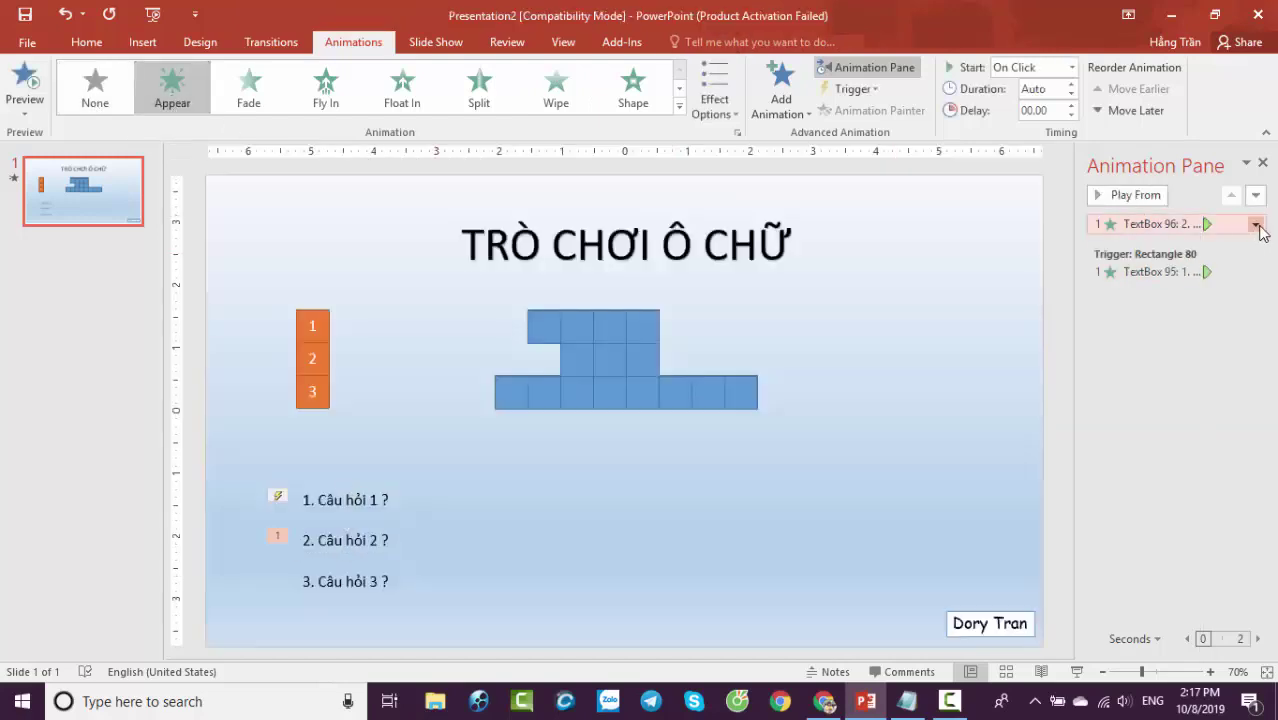
pyautogui.click(1255, 225)
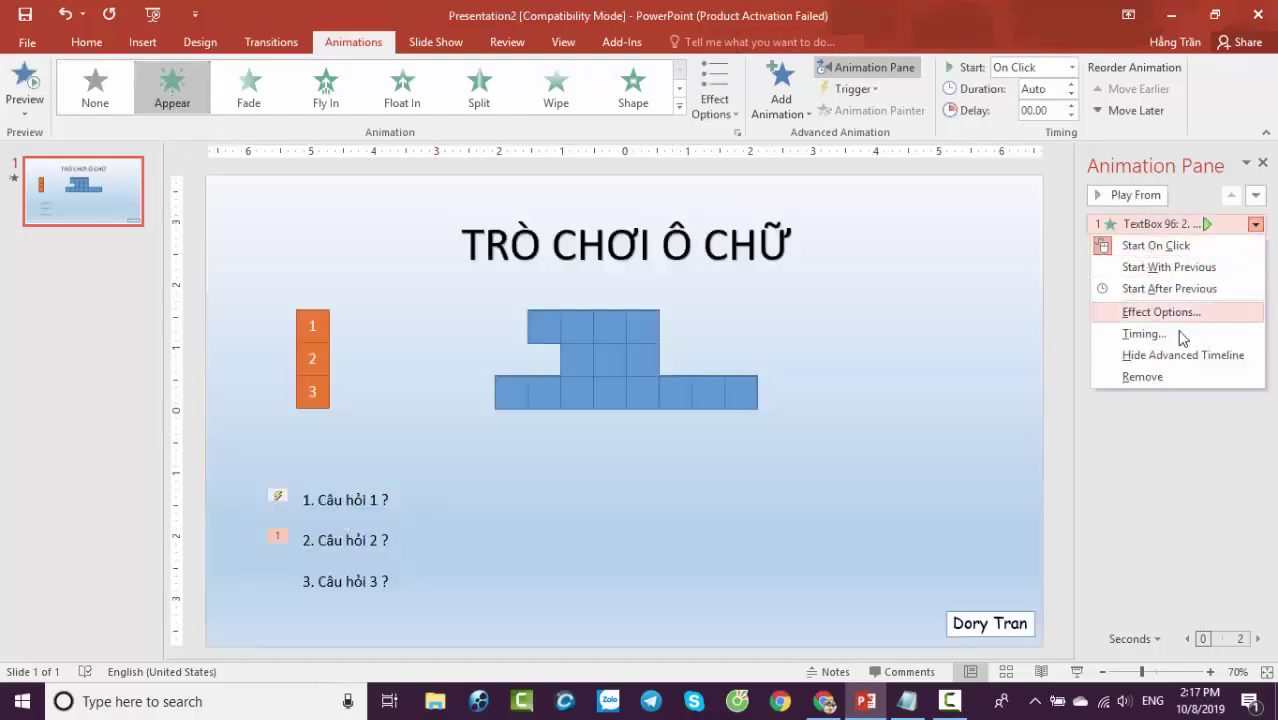
pyautogui.click(1160, 312)
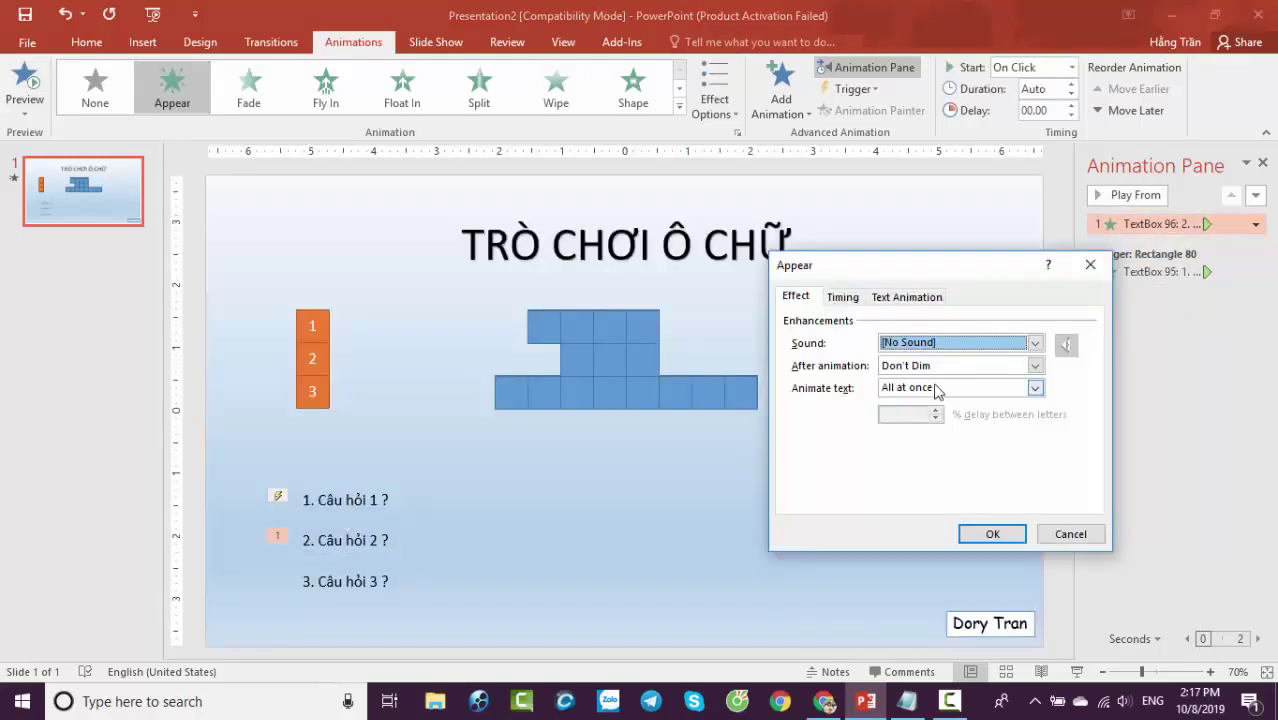
pyautogui.click(843, 297)
pyautogui.click(813, 432)
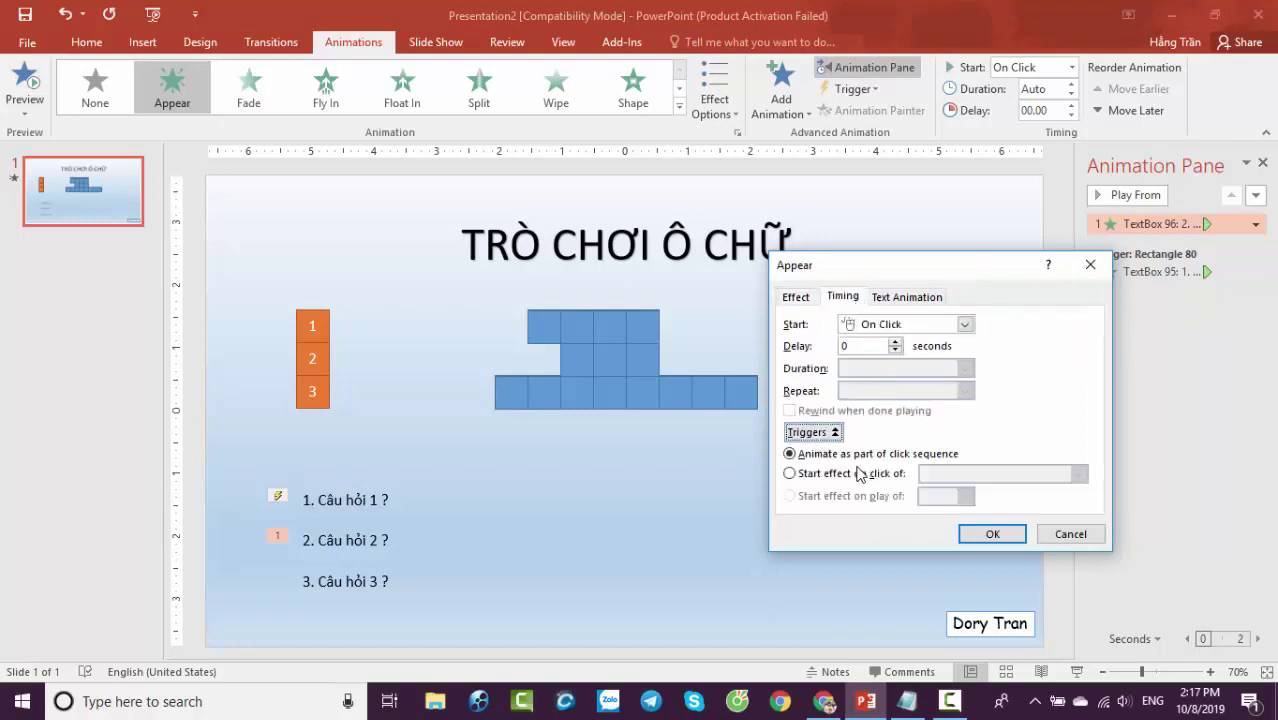
pyautogui.click(860, 473)
pyautogui.click(978, 474)
pyautogui.scroll(-6, 980, 500)
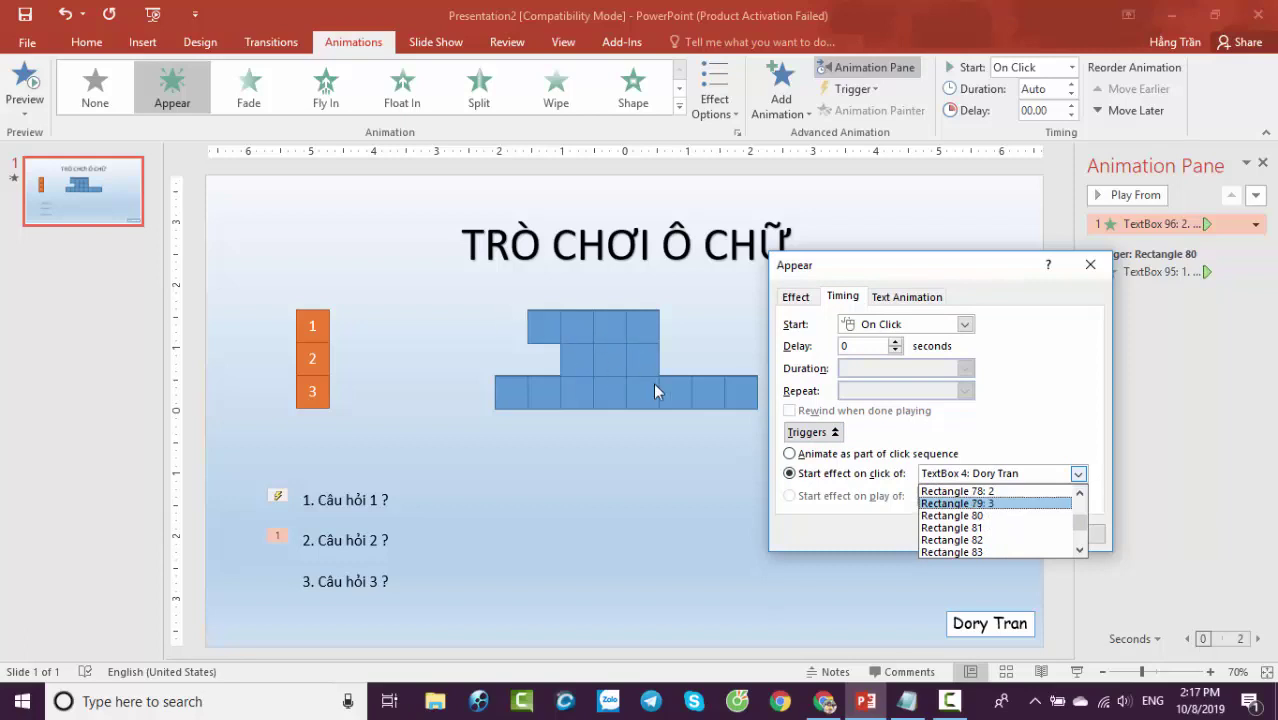
pyautogui.scroll(-1, 968, 545)
pyautogui.click(968, 540)
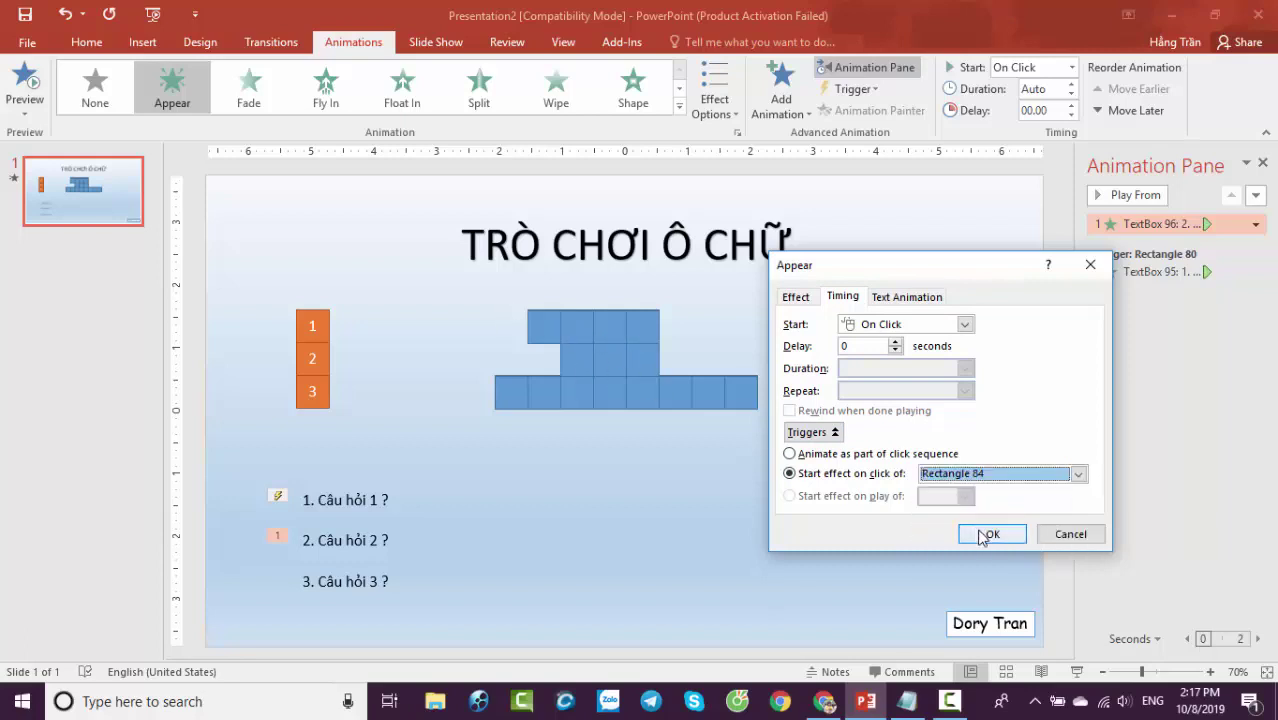
pyautogui.click(985, 535)
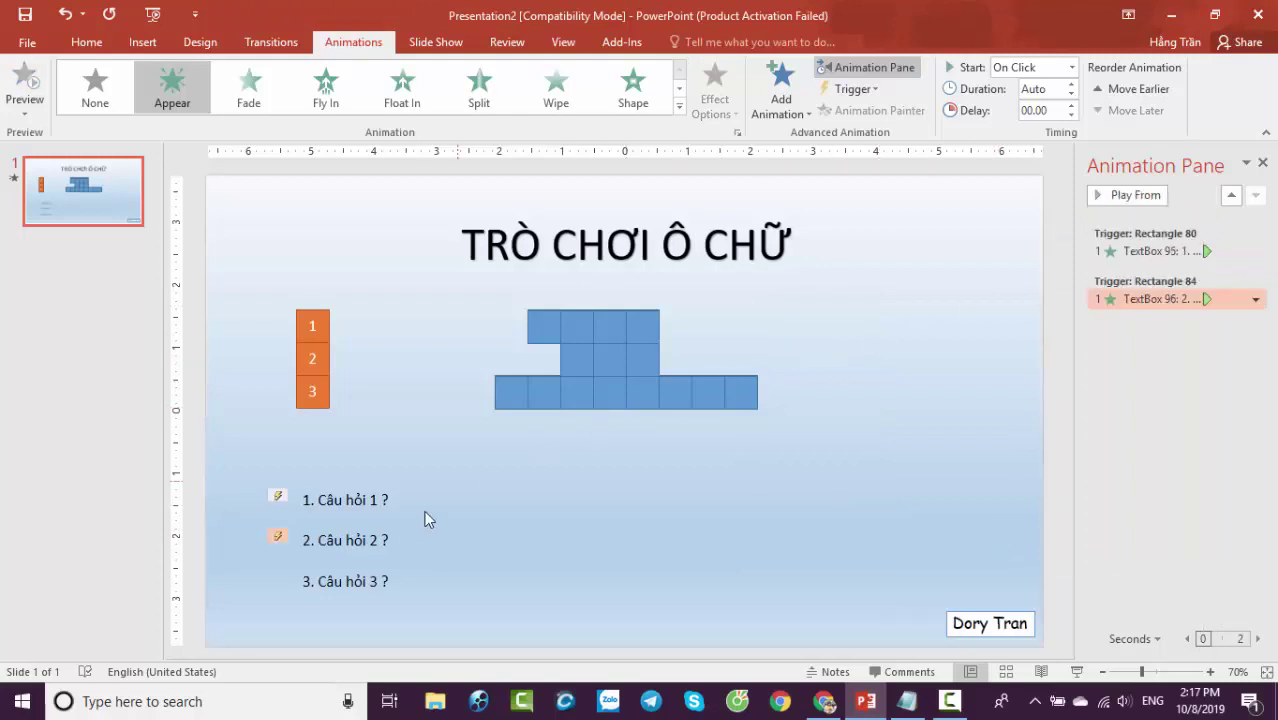
# Give question 3 an Appear effect set to start on click of a shape.
pyautogui.click(318, 582)
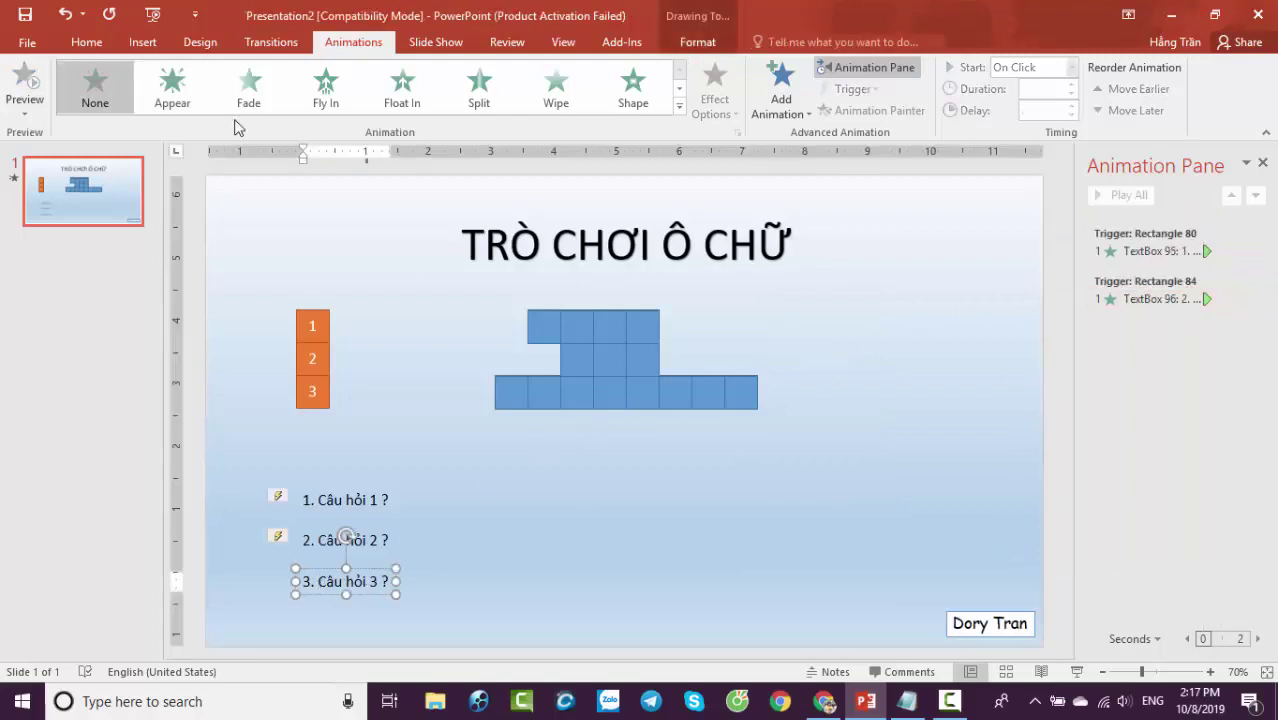
pyautogui.click(175, 88)
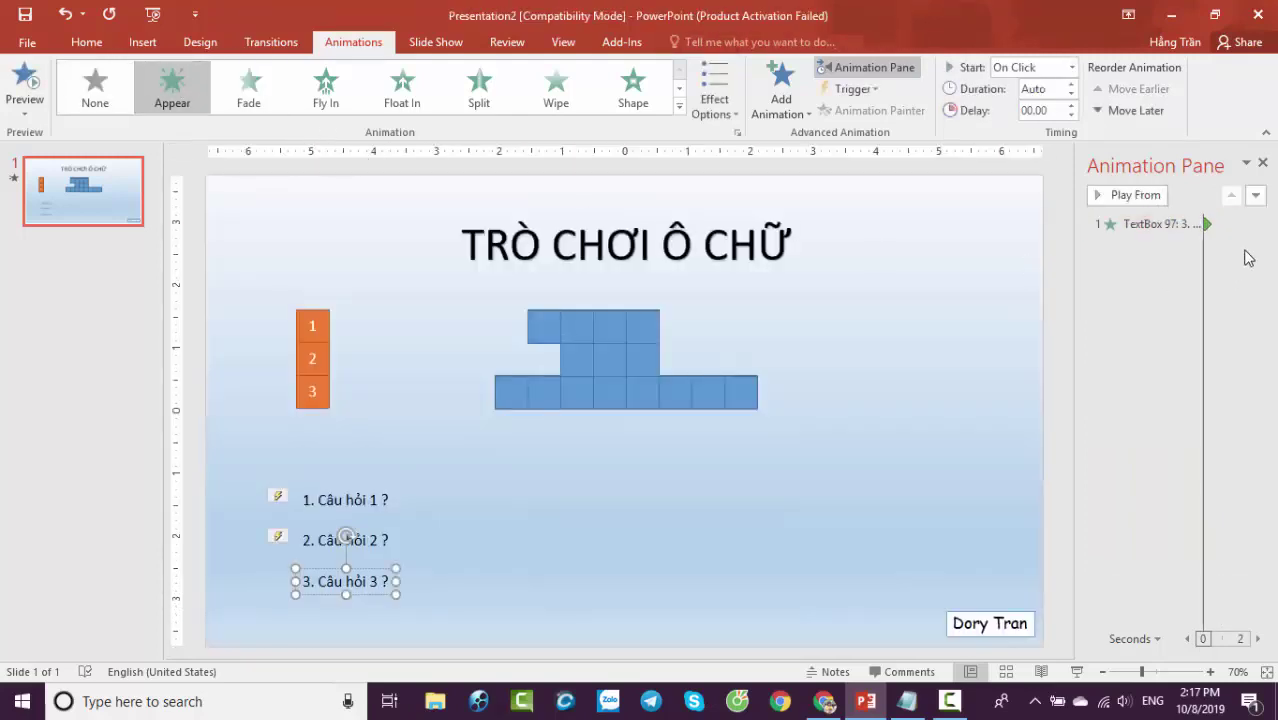
pyautogui.click(1255, 224)
pyautogui.click(1190, 314)
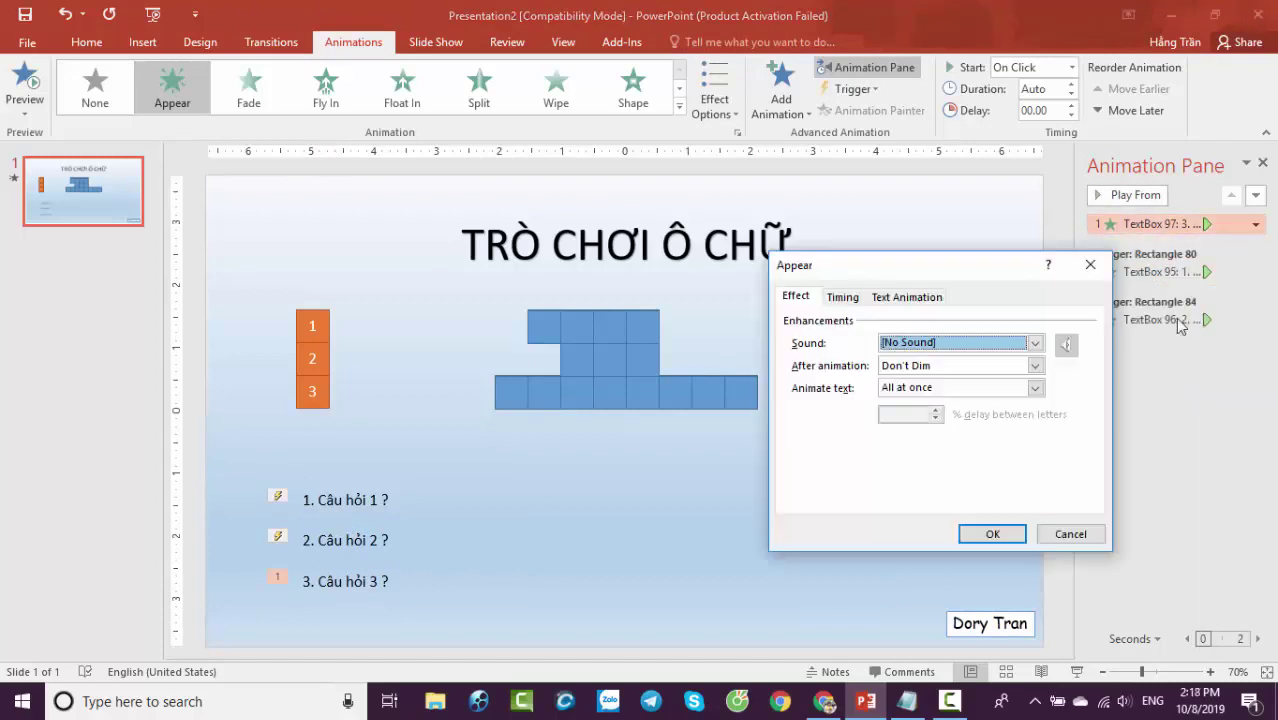
pyautogui.click(849, 299)
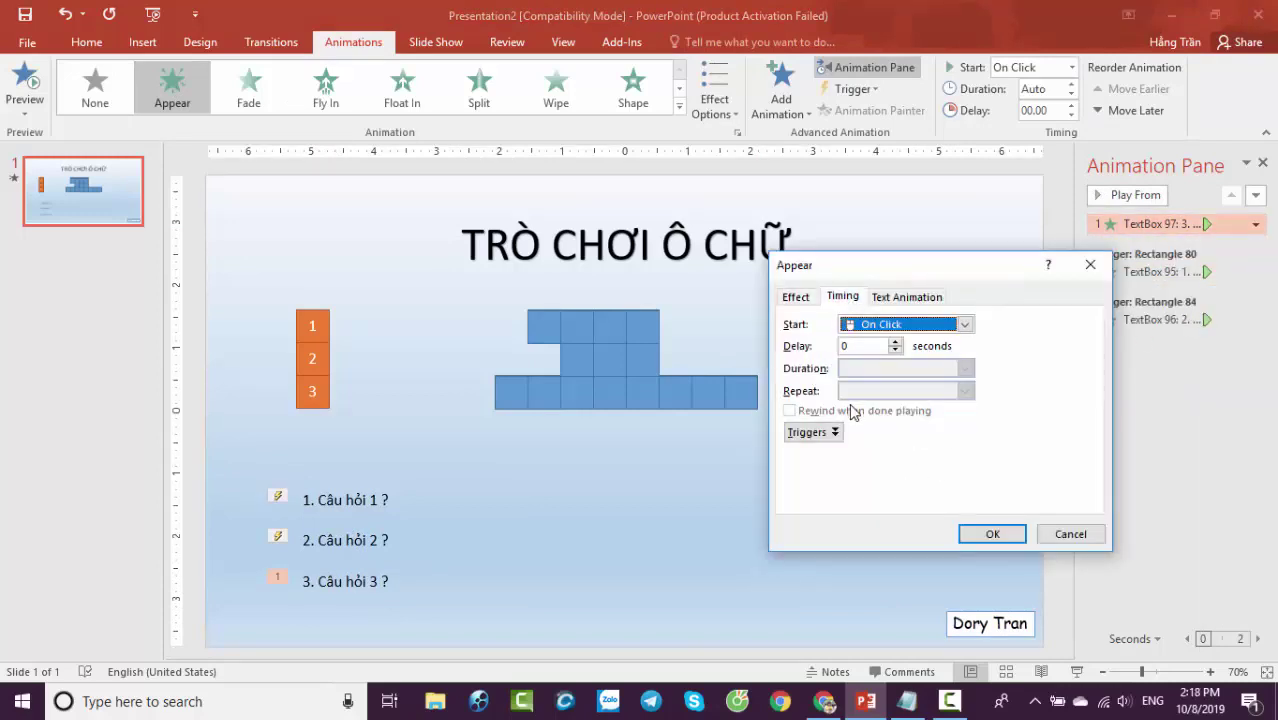
pyautogui.click(813, 432)
pyautogui.click(898, 476)
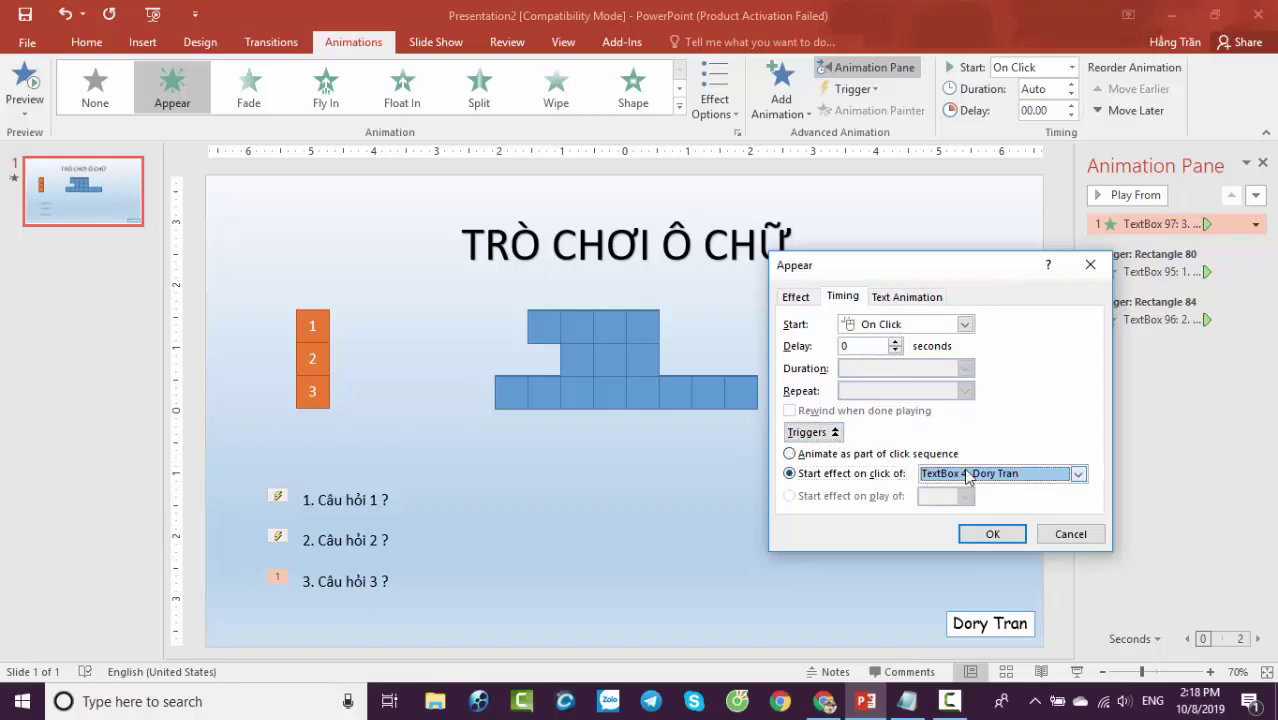
# Choose Rectangle 88 as question 3's trigger shape and confirm.
pyautogui.click(1078, 473)
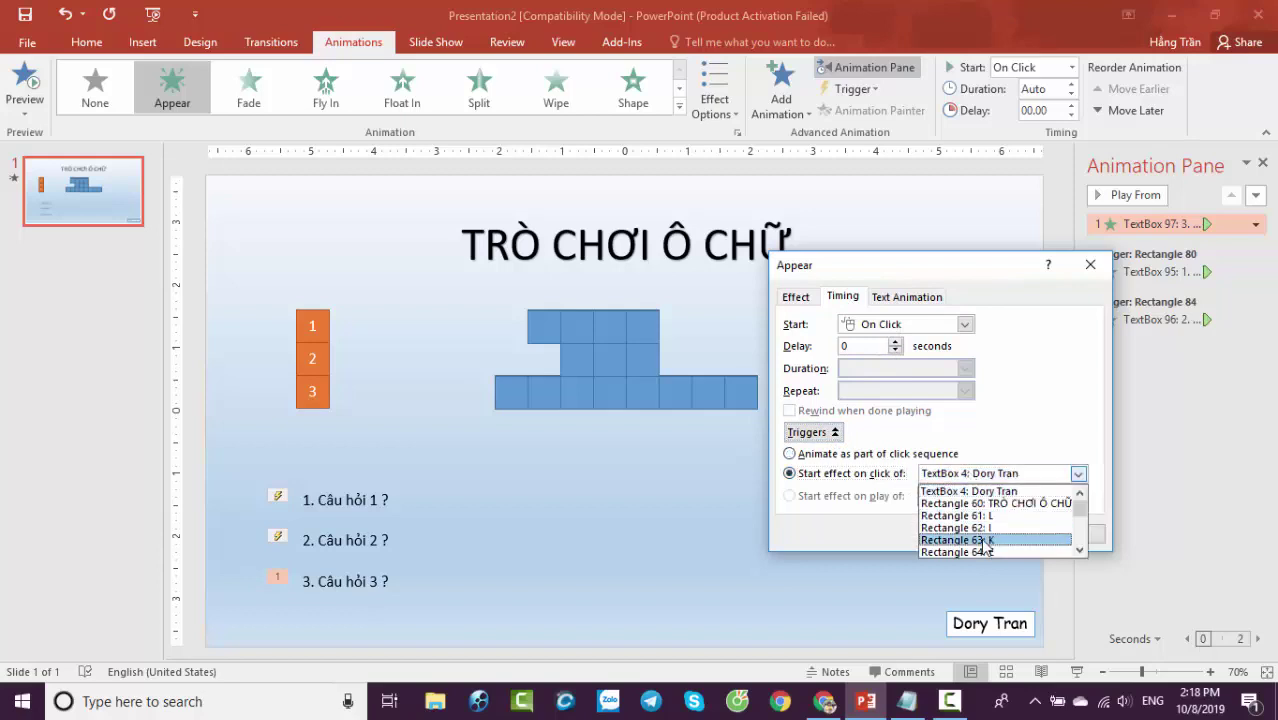
pyautogui.scroll(-2, 983, 546)
pyautogui.scroll(-2, 983, 546)
pyautogui.scroll(-3, 983, 546)
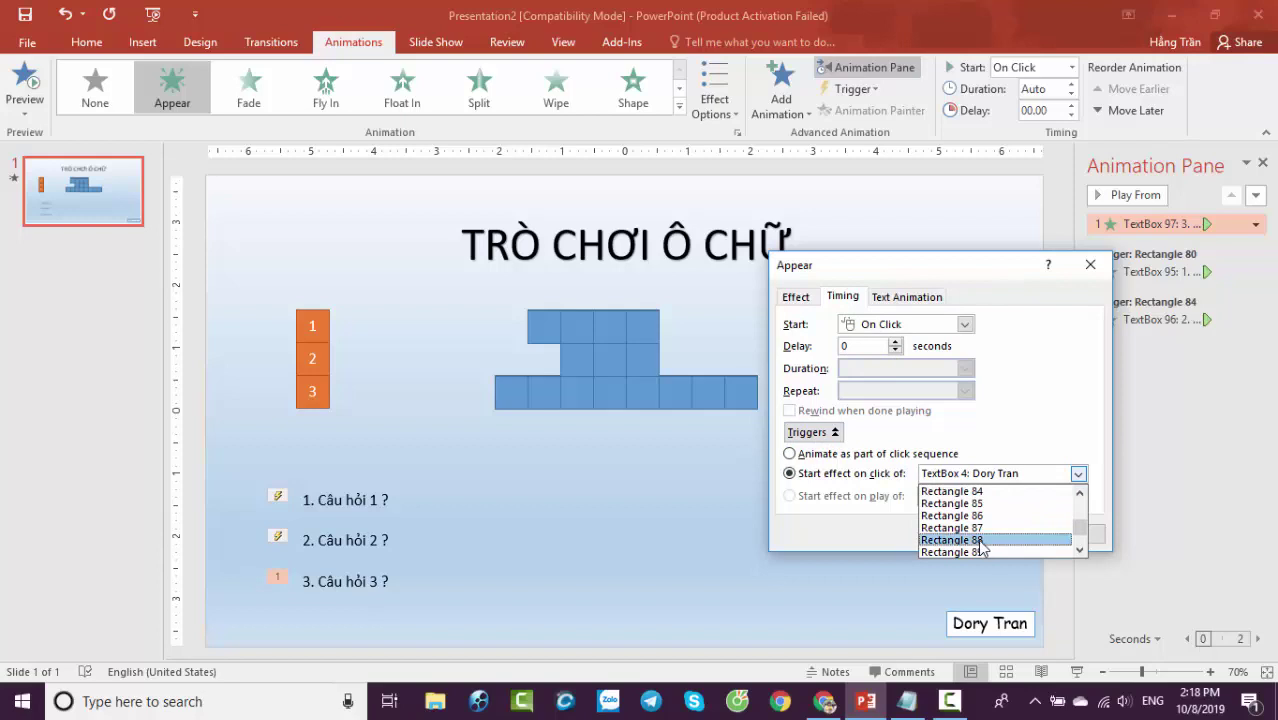
pyautogui.click(978, 540)
pyautogui.click(1003, 474)
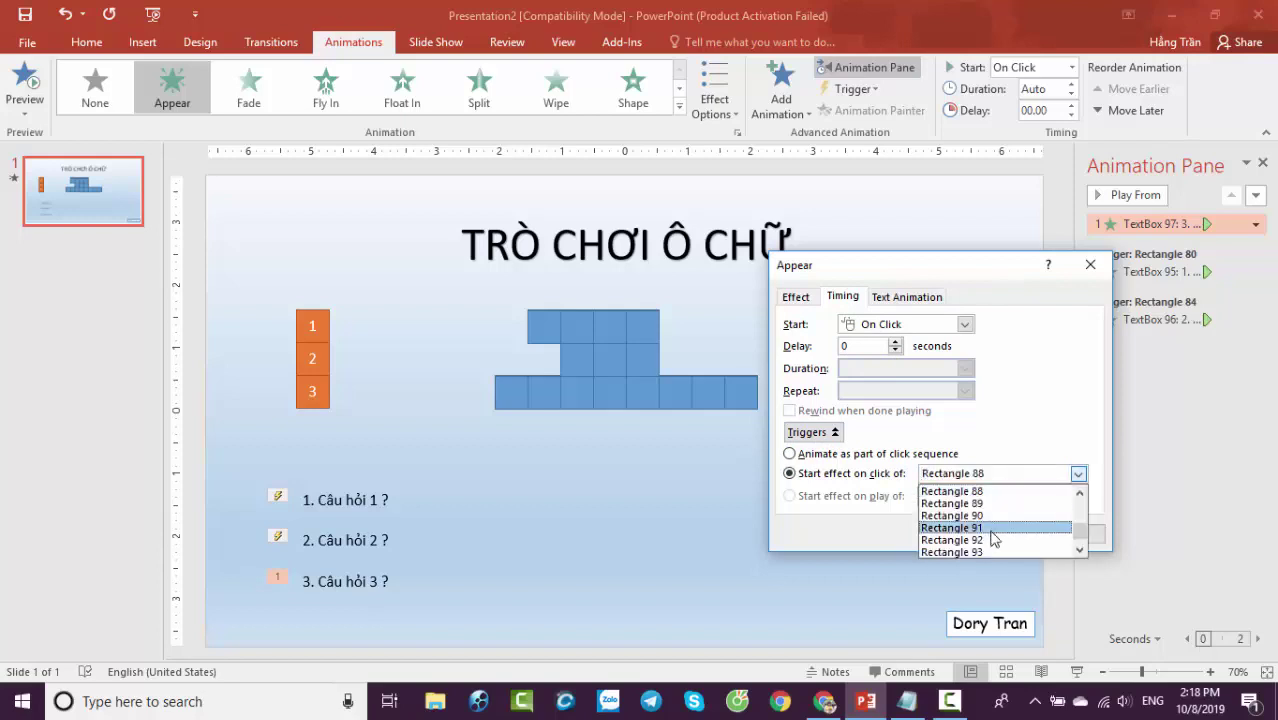
pyautogui.scroll(2, 993, 540)
pyautogui.scroll(1, 990, 540)
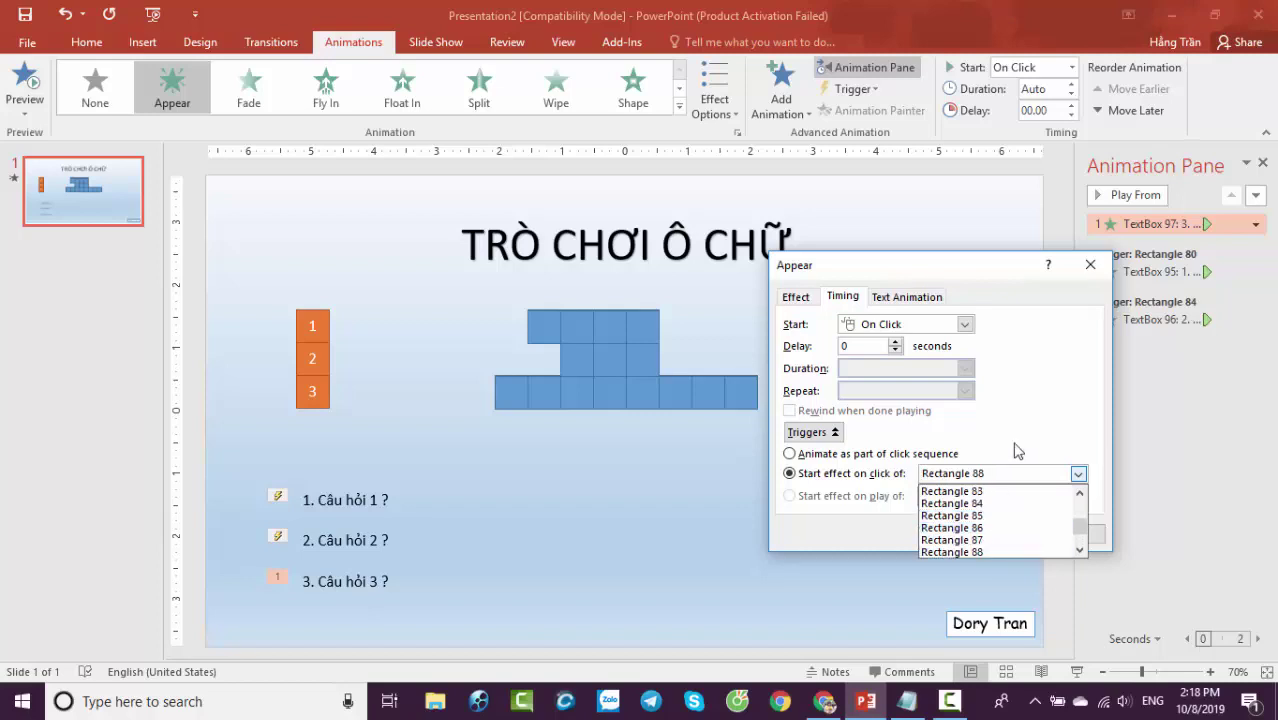
pyautogui.click(992, 491)
pyautogui.click(985, 532)
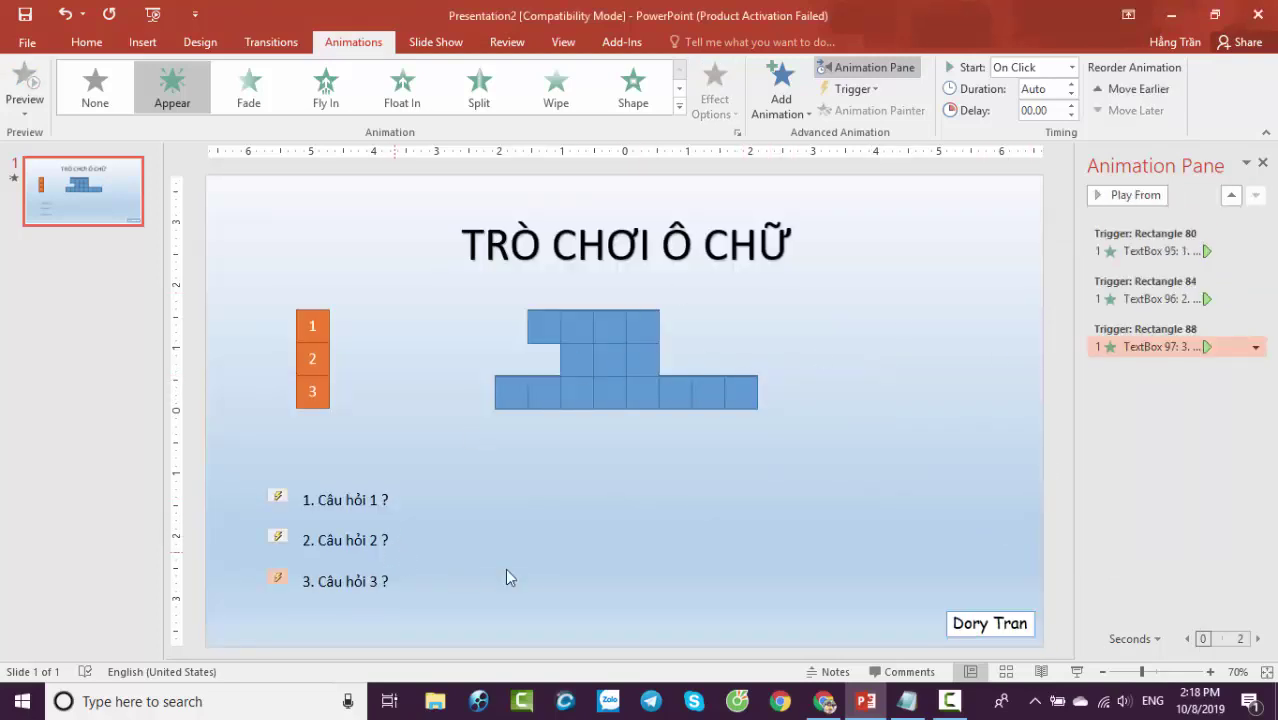
pyautogui.click(873, 431)
# Write step 2 in Notepad: answers appear as cover squares vanish on clicking the numbered square.
pyautogui.click(907, 701)
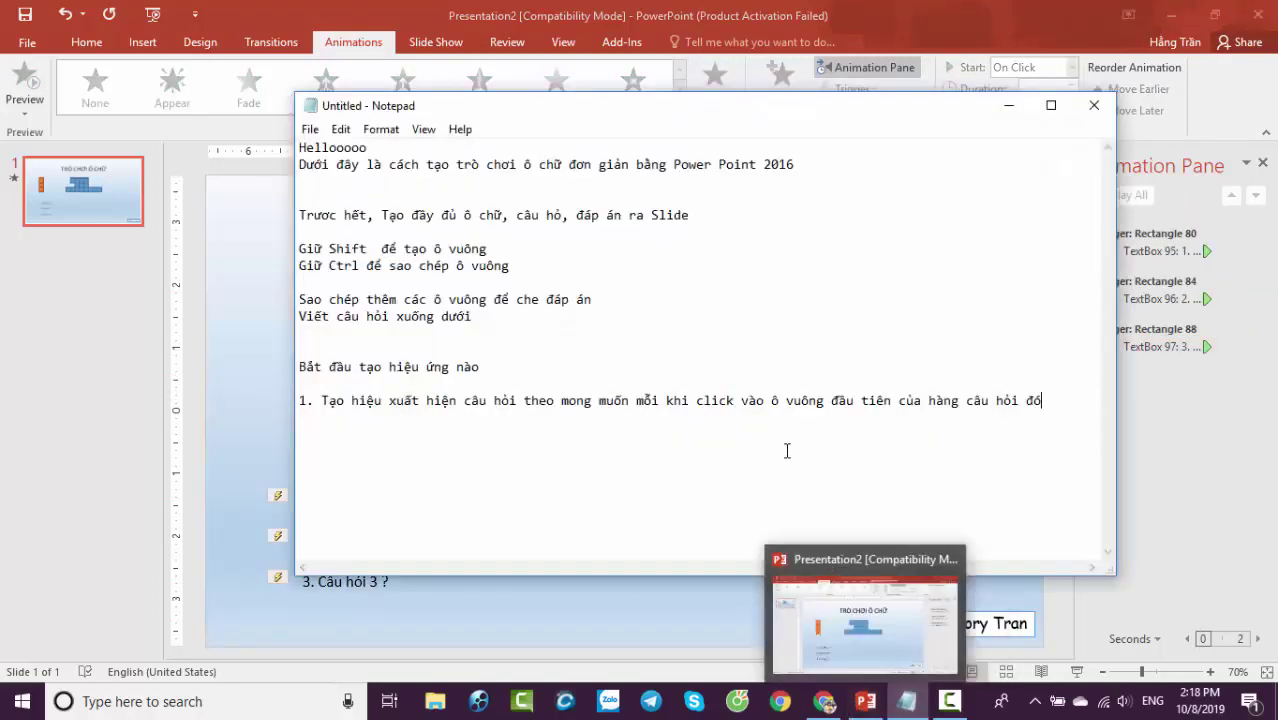
pyautogui.write('2.')
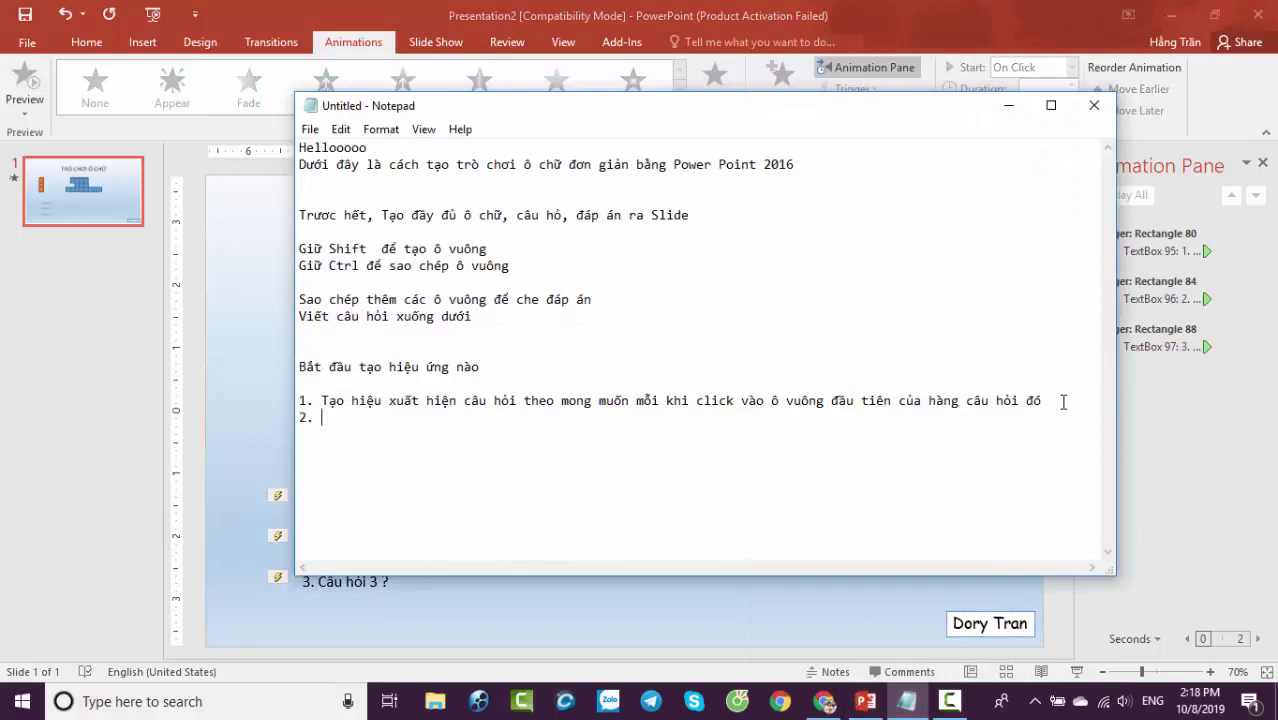
pyautogui.write(' Tạo hie')
pyautogui.write('ứng')
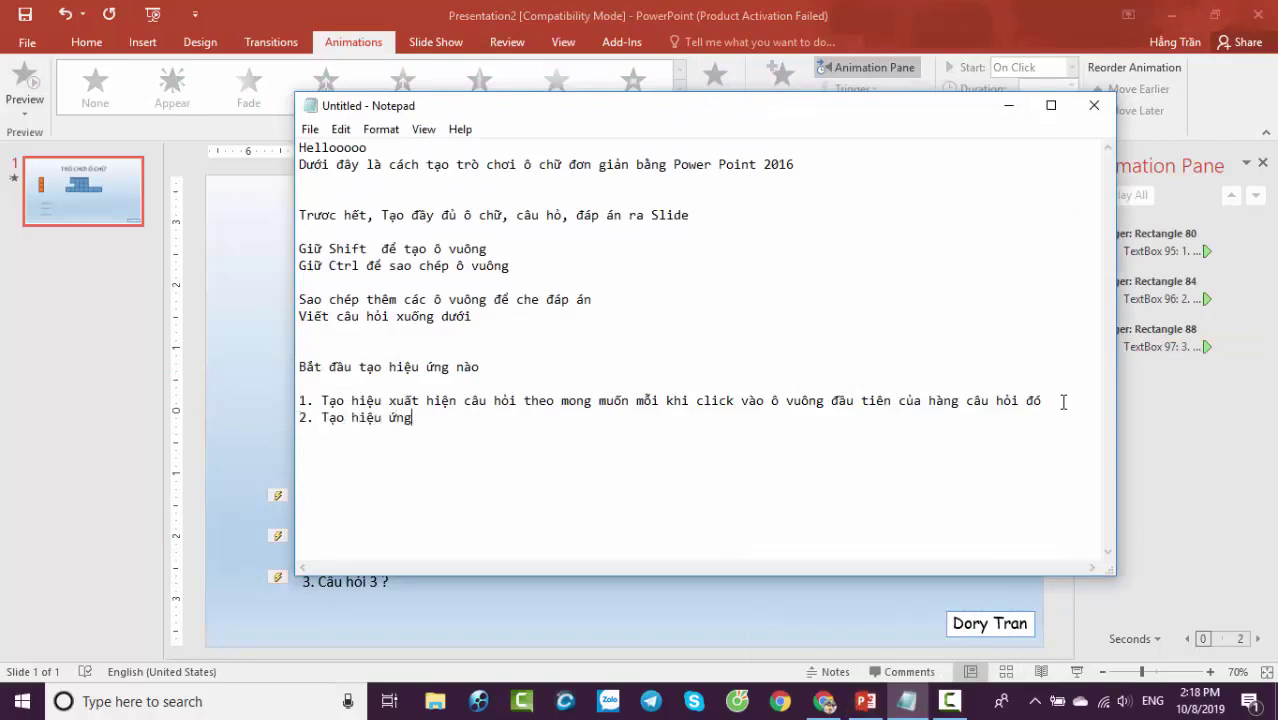
pyautogui.write('áp án xu')
pyautogui.write('ất hiện')
pyautogui.write('(')
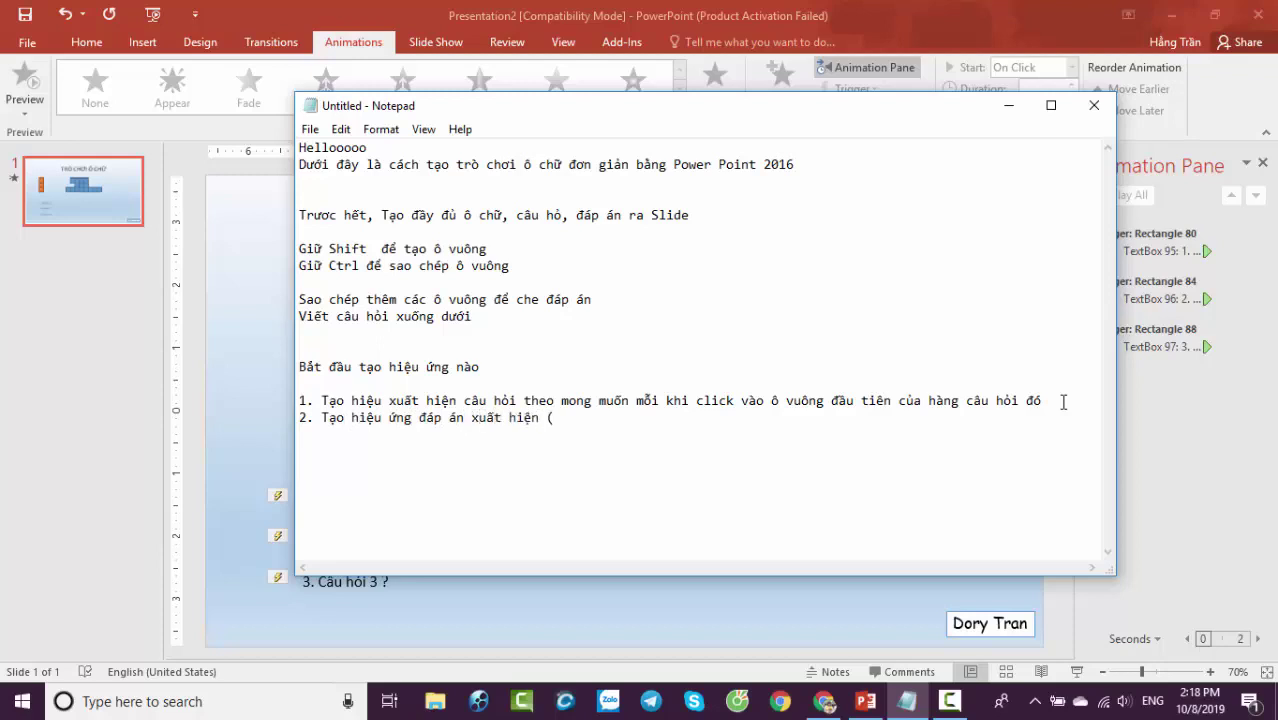
pyautogui.write('g be')
pyautogui.write(' bie')
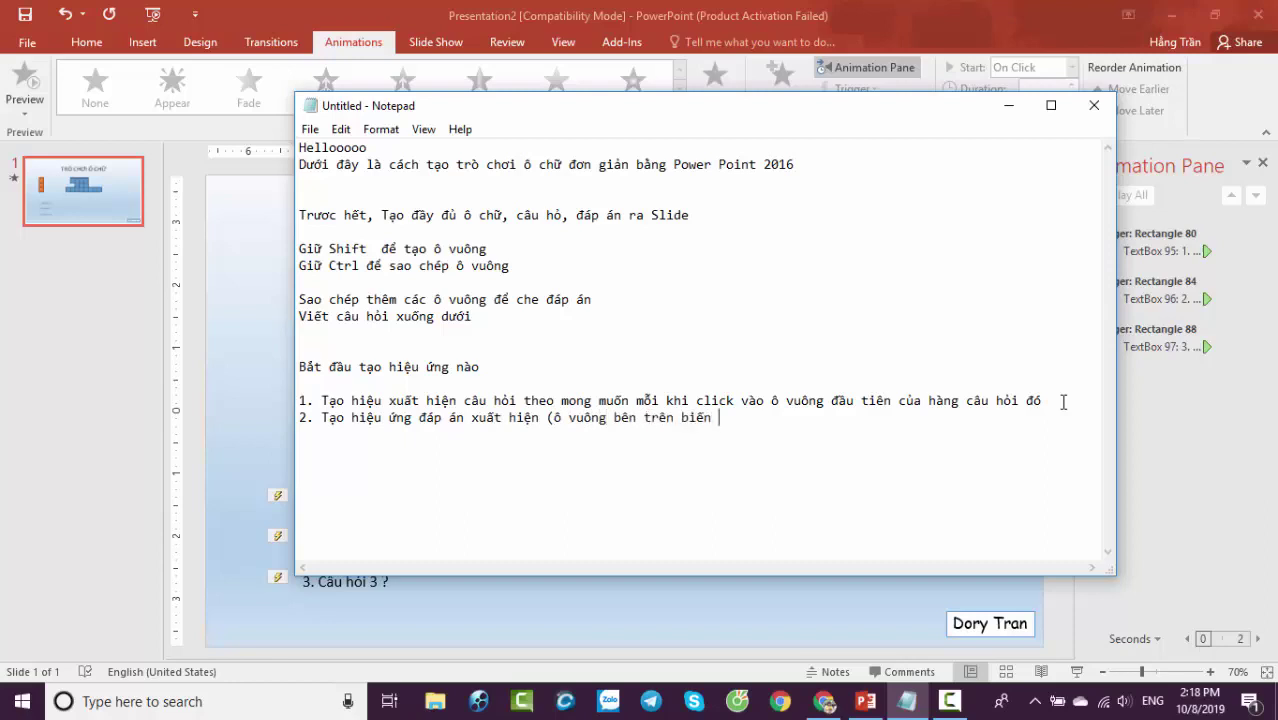
pyautogui.write('mât')
pyautogui.write('hi cl')
pyautogui.write('ick và')
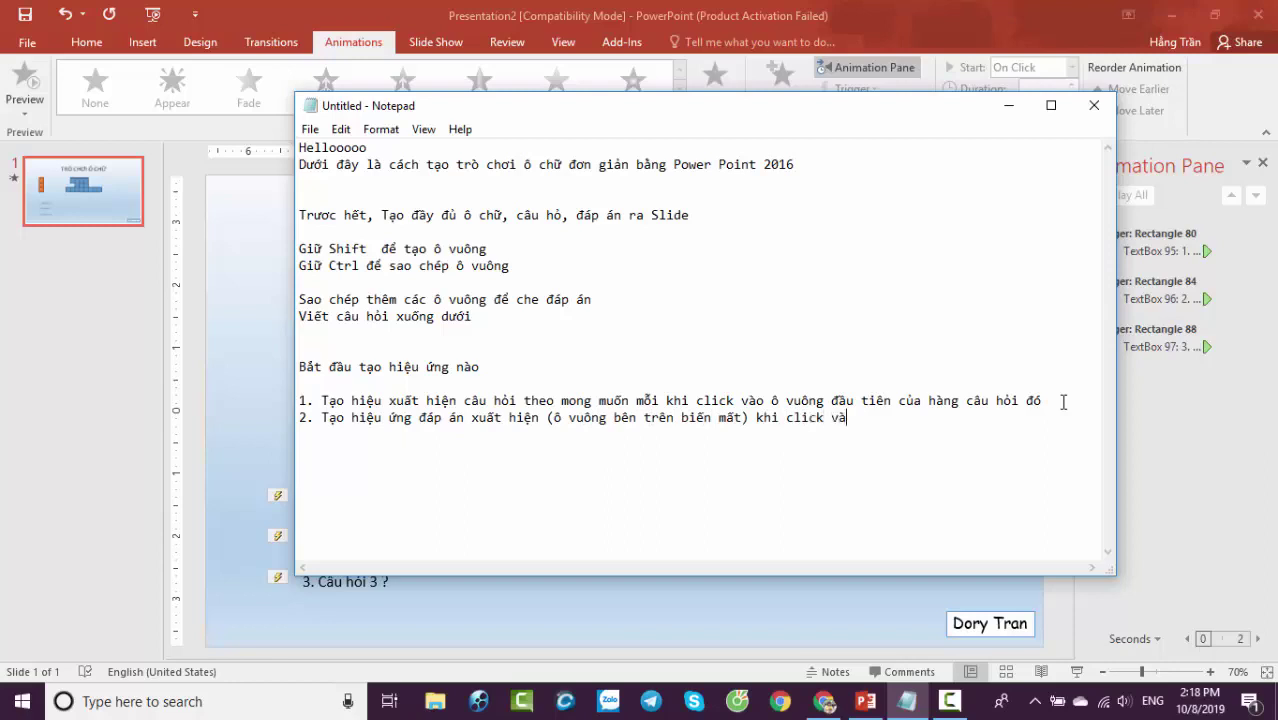
pyautogui.write('thu')
pyautogui.write('âu hỏi')
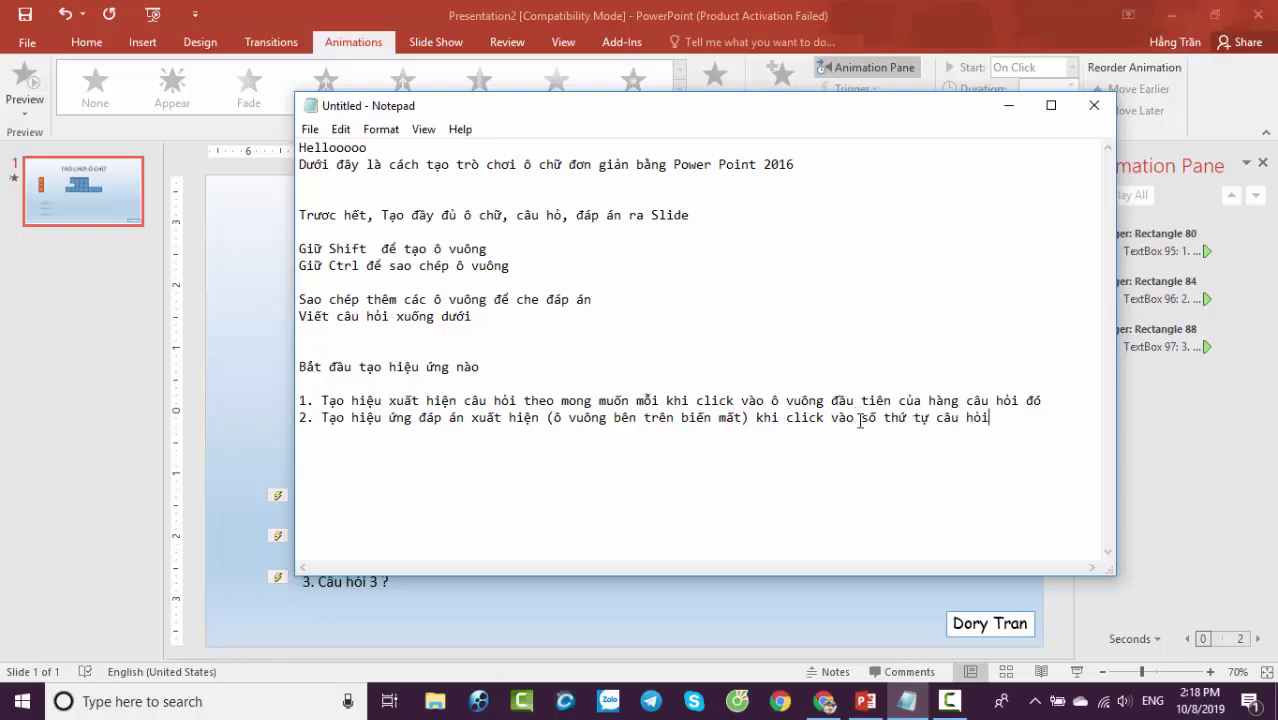
pyautogui.write('ô vuôn')
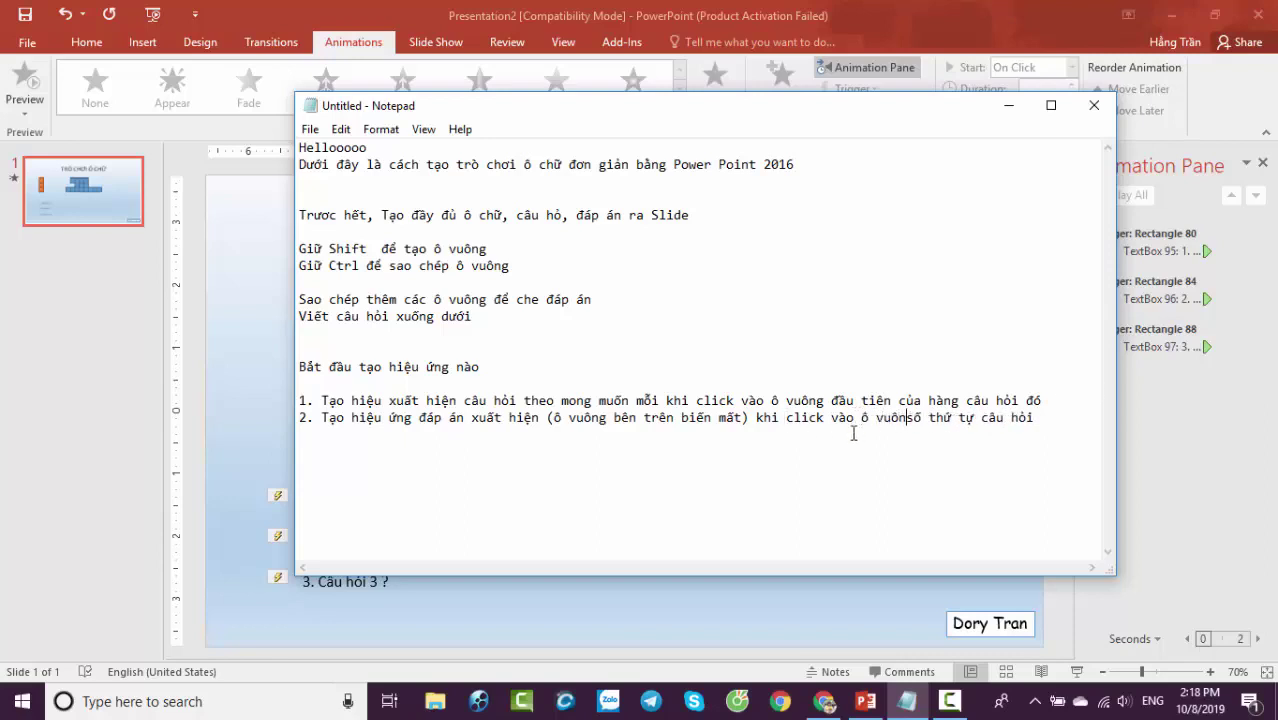
pyautogui.write('g')
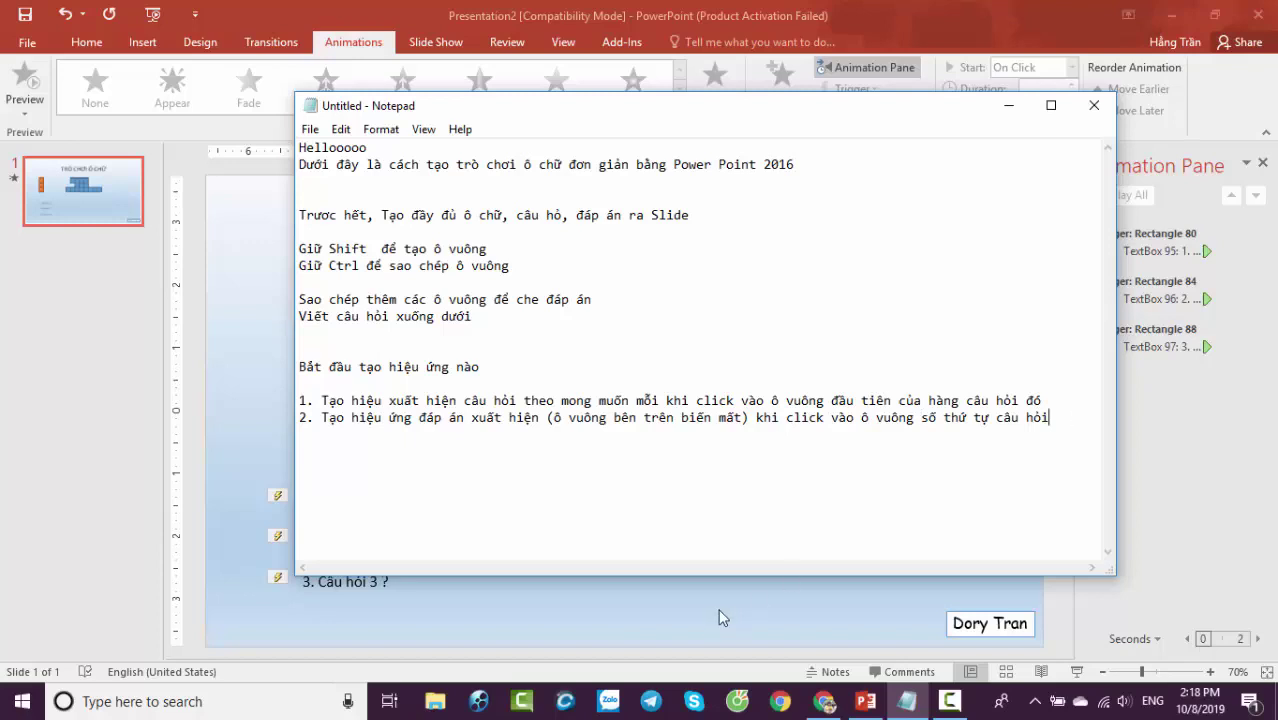
pyautogui.click(722, 617)
# Give the four squares covering LIKE a Disappear exit effect.
pyautogui.click(316, 326)
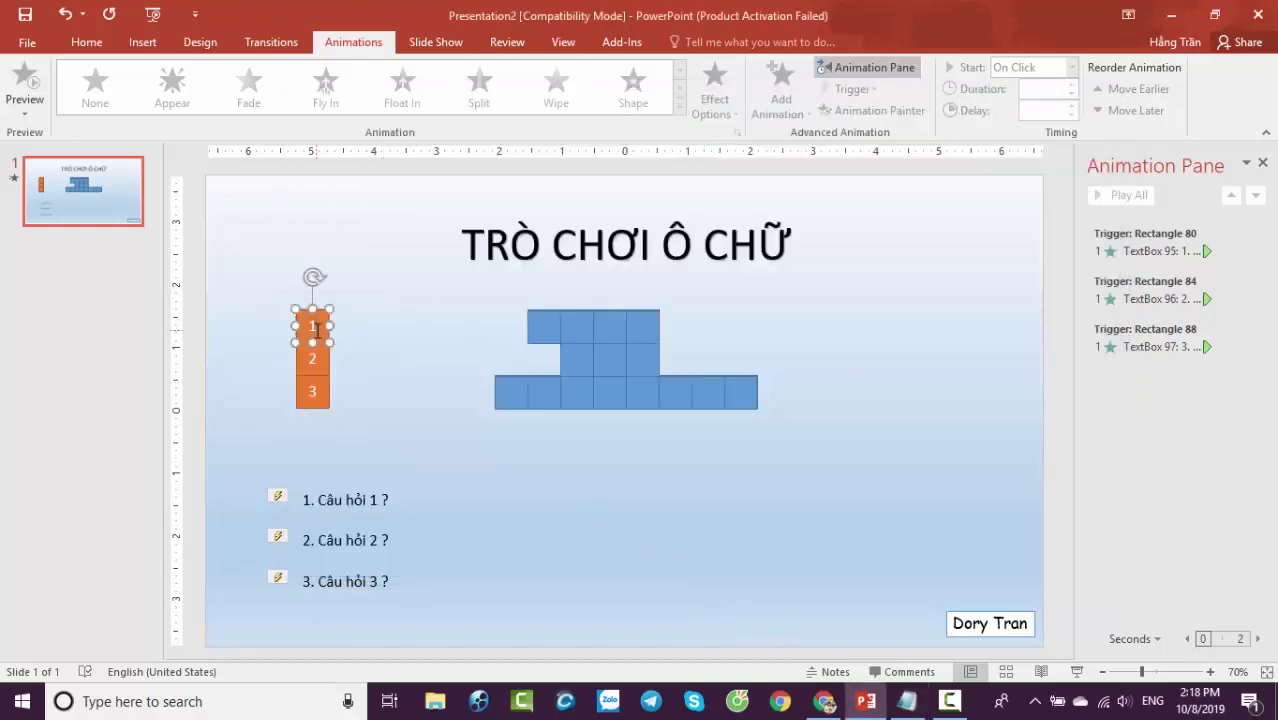
pyautogui.click(534, 327)
pyautogui.keyDown('shift'); pyautogui.click(576, 328); pyautogui.keyUp('shift')
pyautogui.keyDown('shift'); pyautogui.click(611, 330); pyautogui.keyUp('shift')
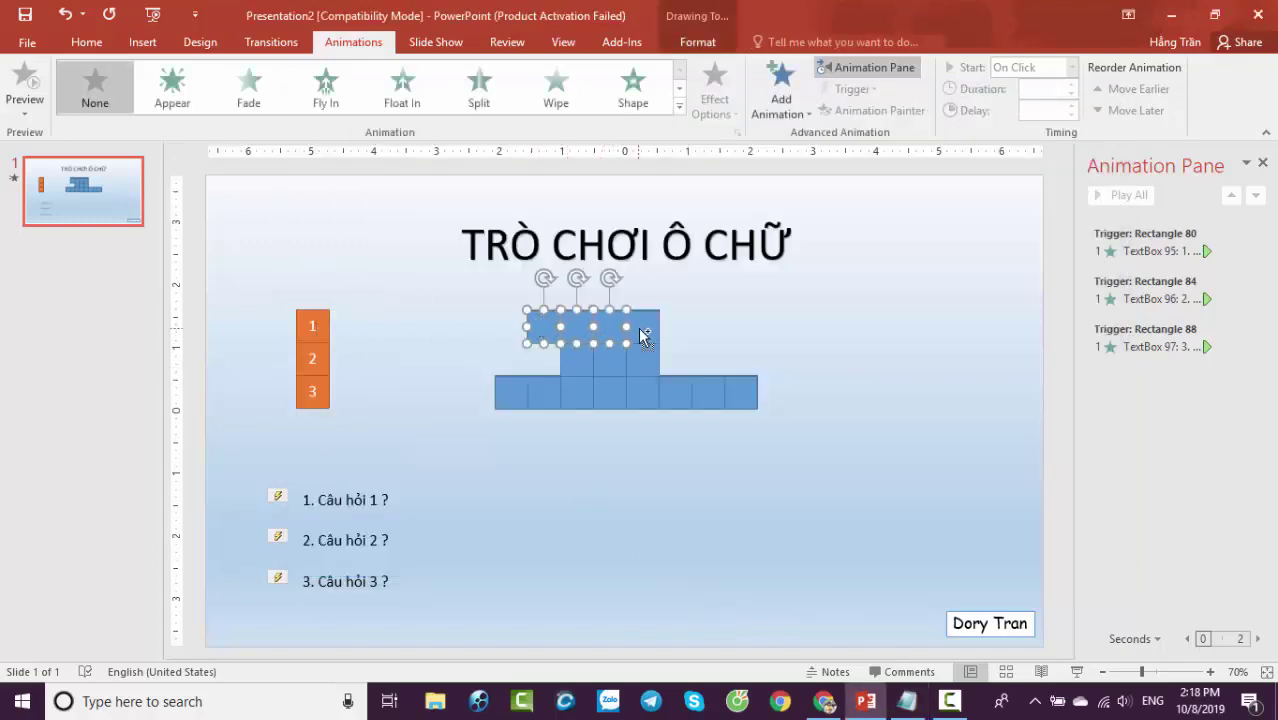
pyautogui.click(679, 105)
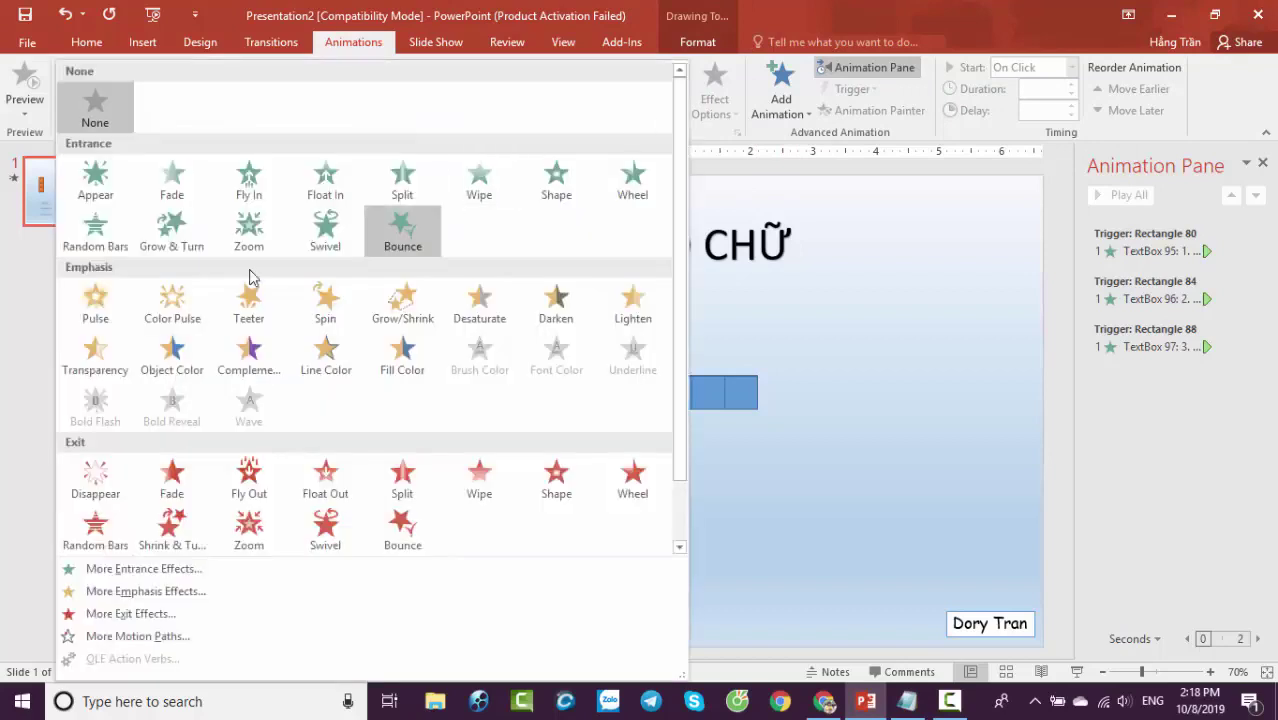
pyautogui.click(95, 478)
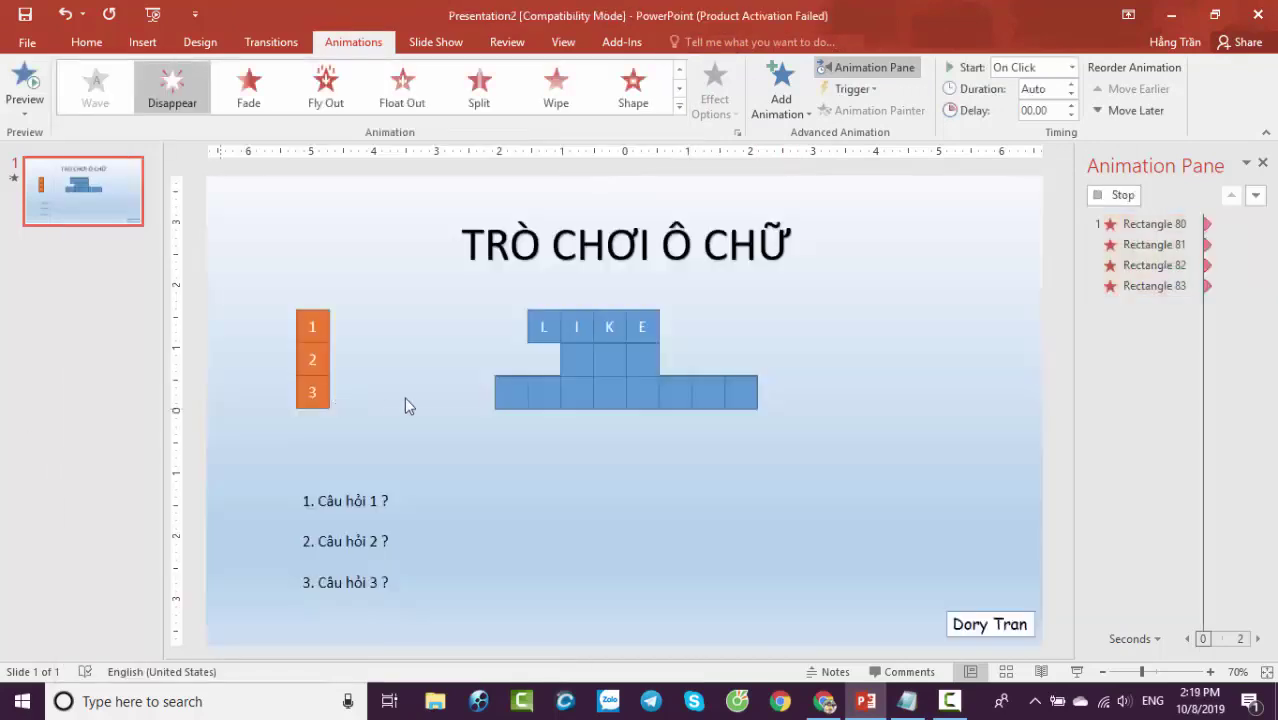
# Trigger their Disappear effect on click of Rectangle 77, orange square 1.
pyautogui.click(1256, 287)
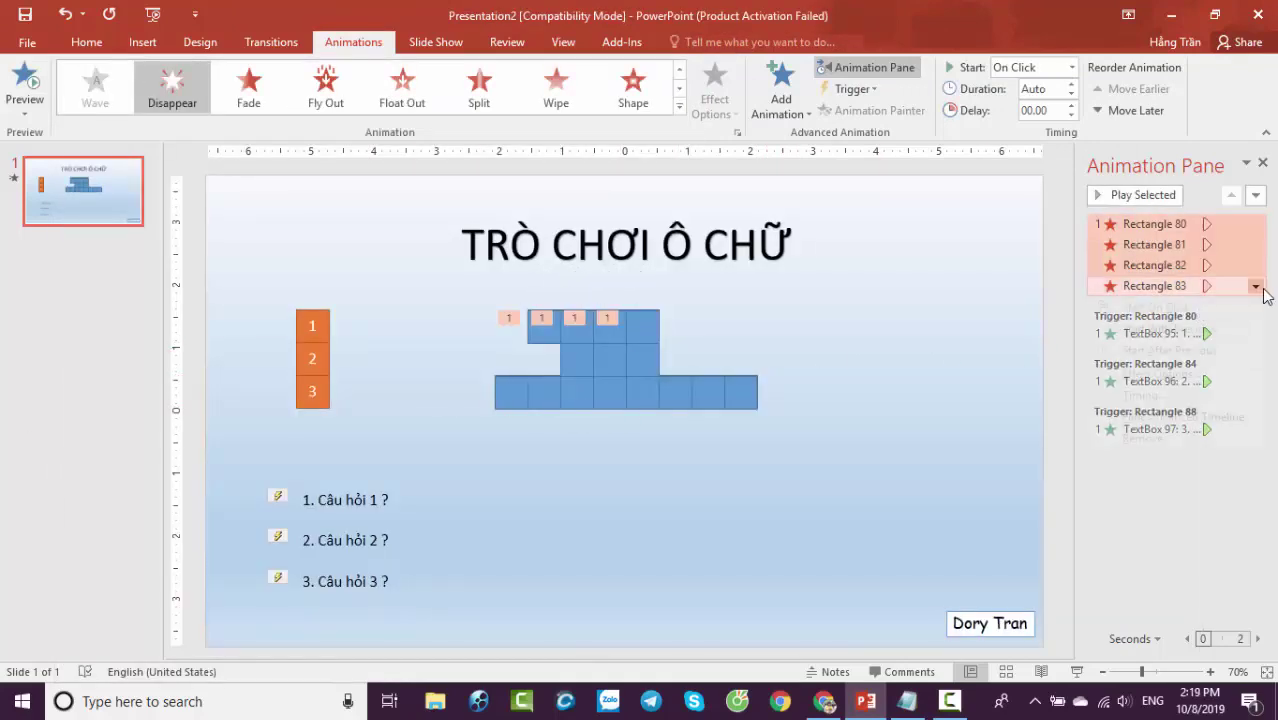
pyautogui.click(1118, 373)
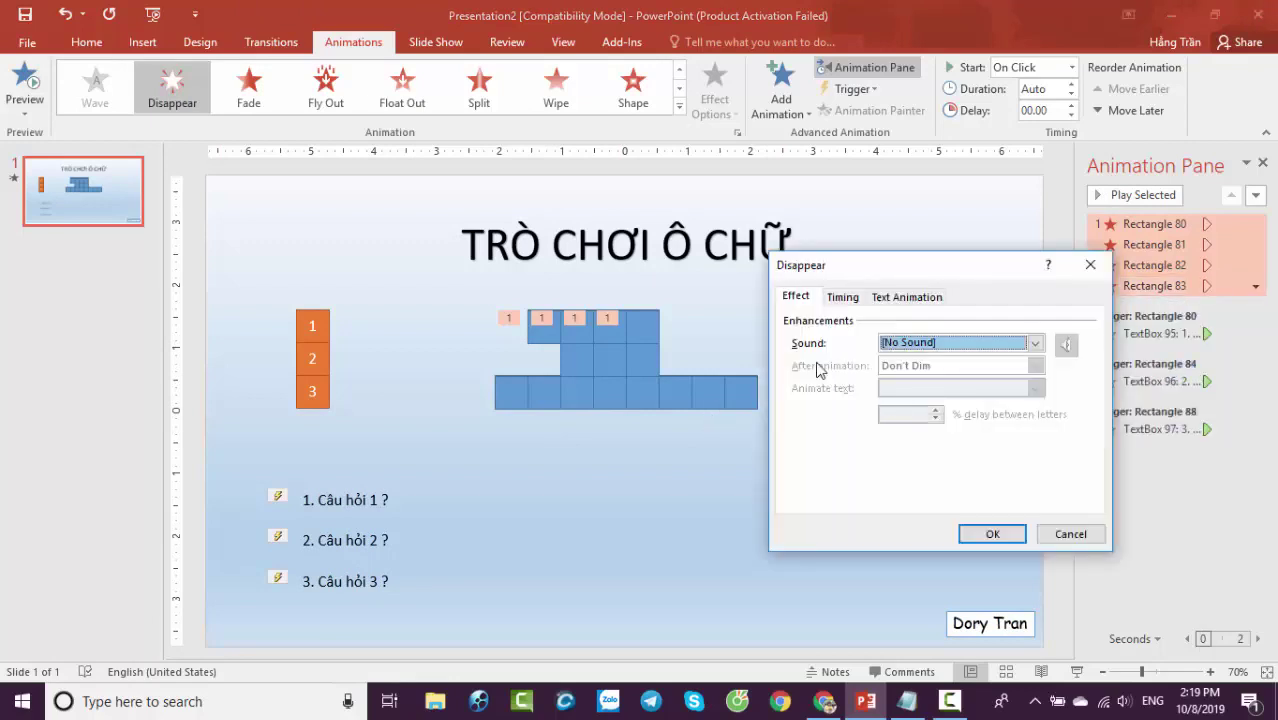
pyautogui.click(845, 300)
pyautogui.click(813, 432)
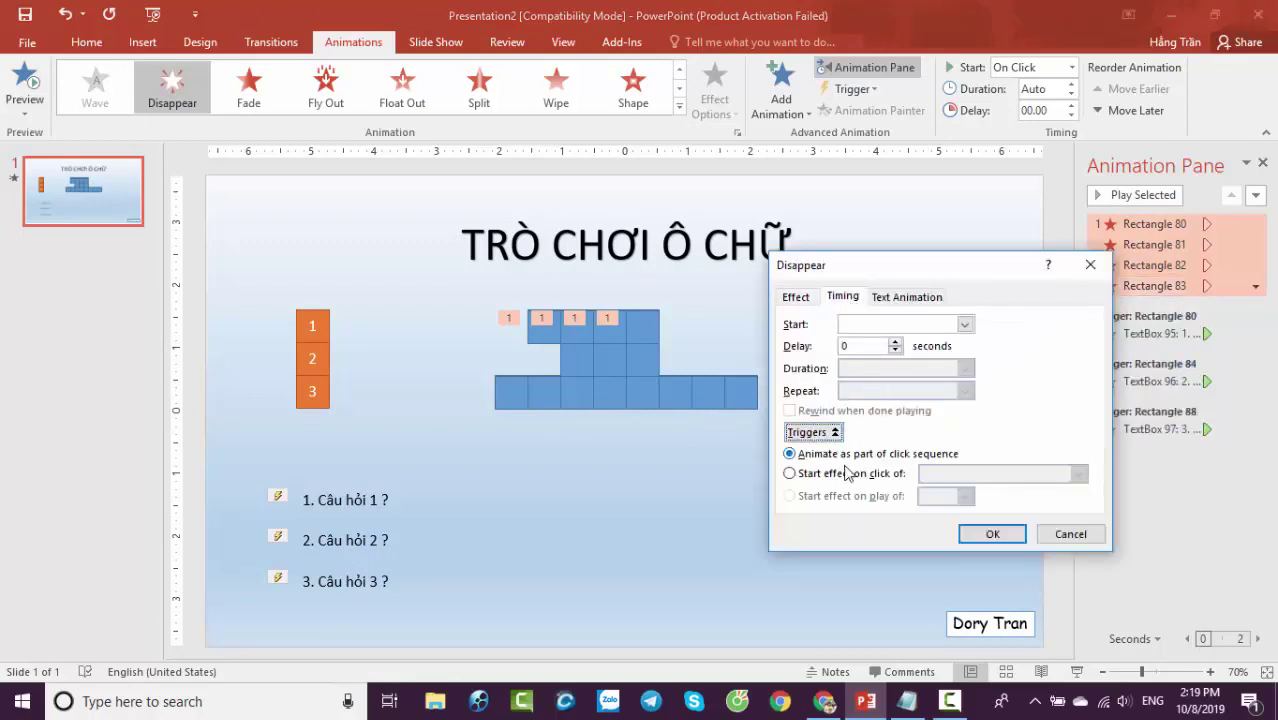
pyautogui.click(845, 473)
pyautogui.click(1078, 473)
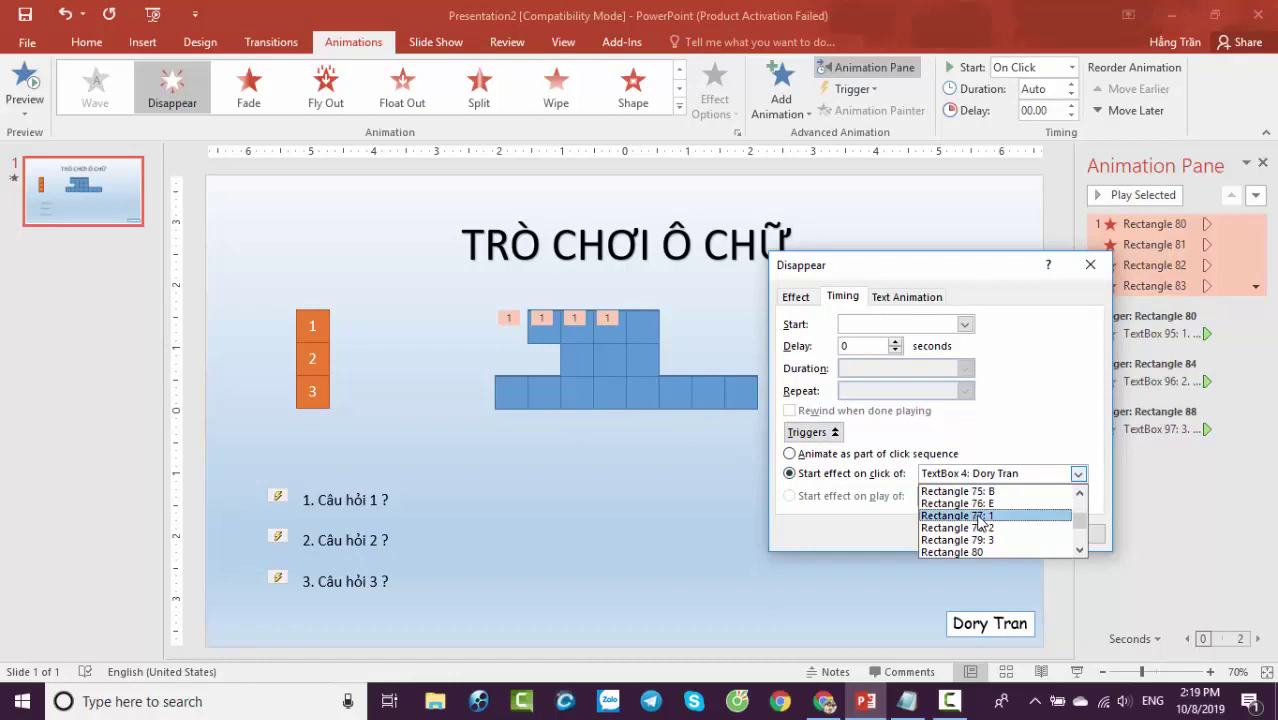
pyautogui.click(979, 516)
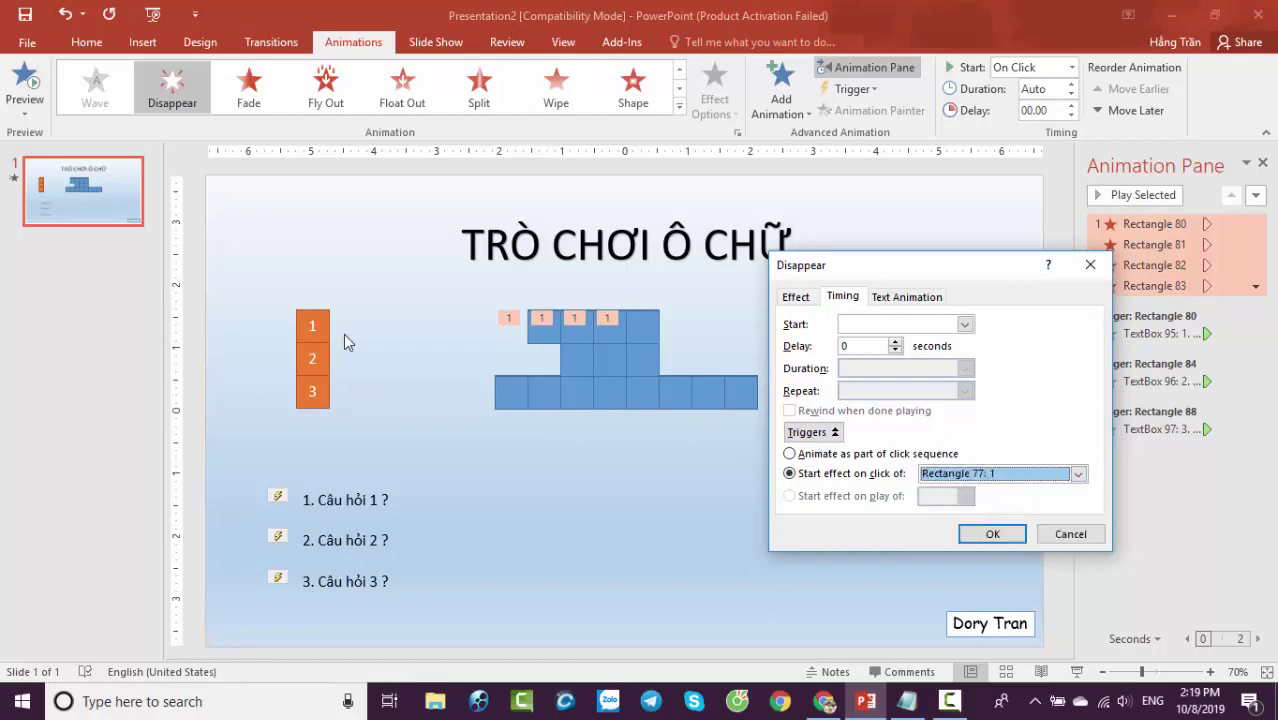
pyautogui.click(1000, 534)
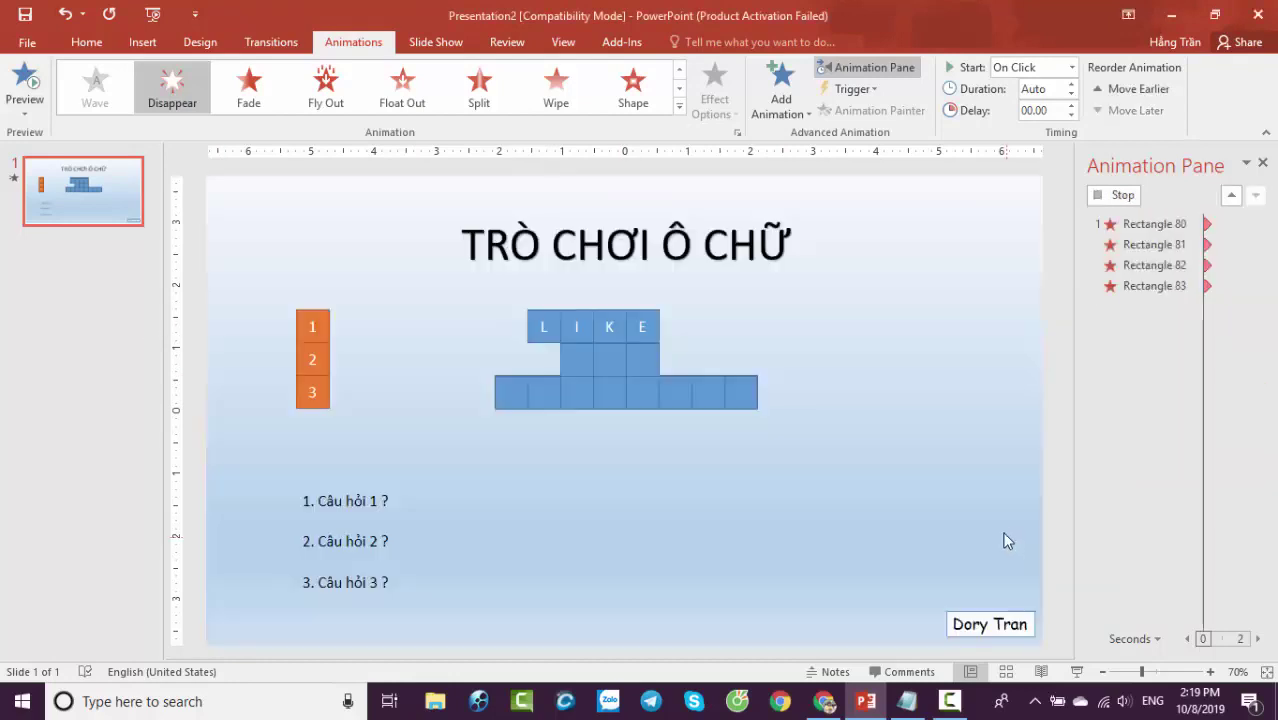
# Give the three squares covering AND a Disappear exit effect.
pyautogui.click(579, 365)
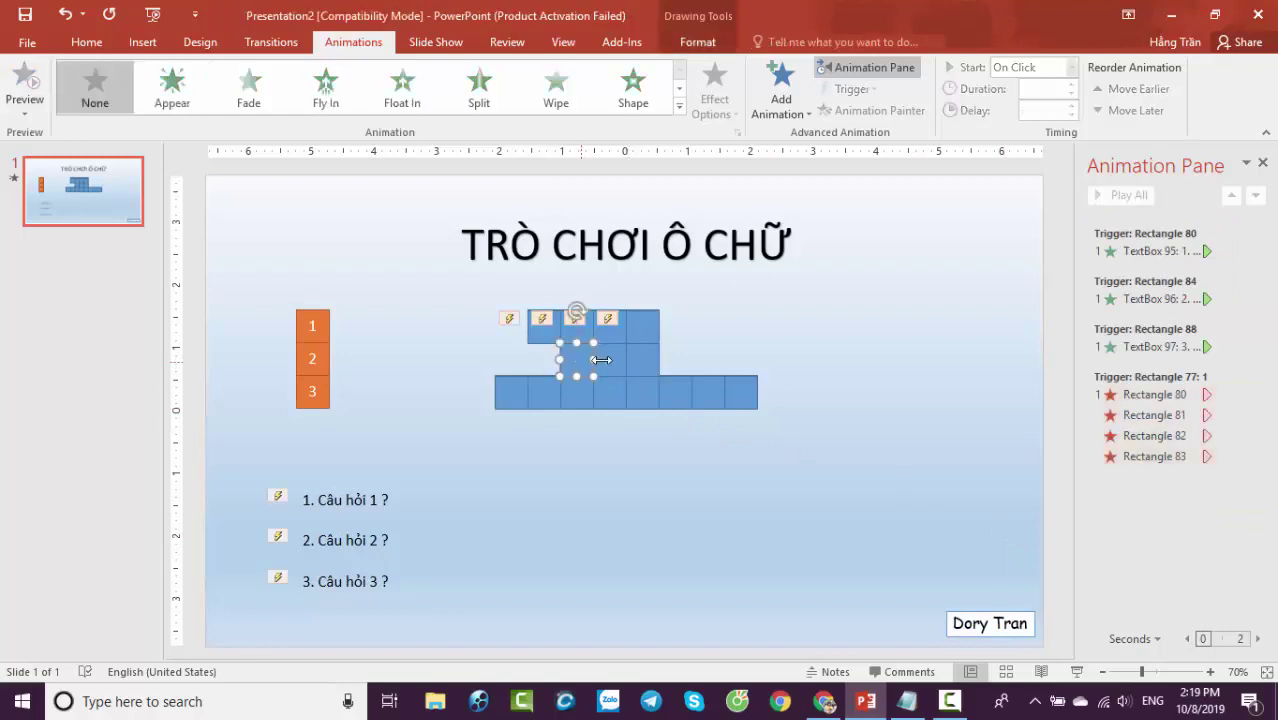
pyautogui.keyDown('shift'); pyautogui.click(615, 366); pyautogui.keyUp('shift')
pyautogui.keyDown('shift'); pyautogui.click(643, 362); pyautogui.keyUp('shift')
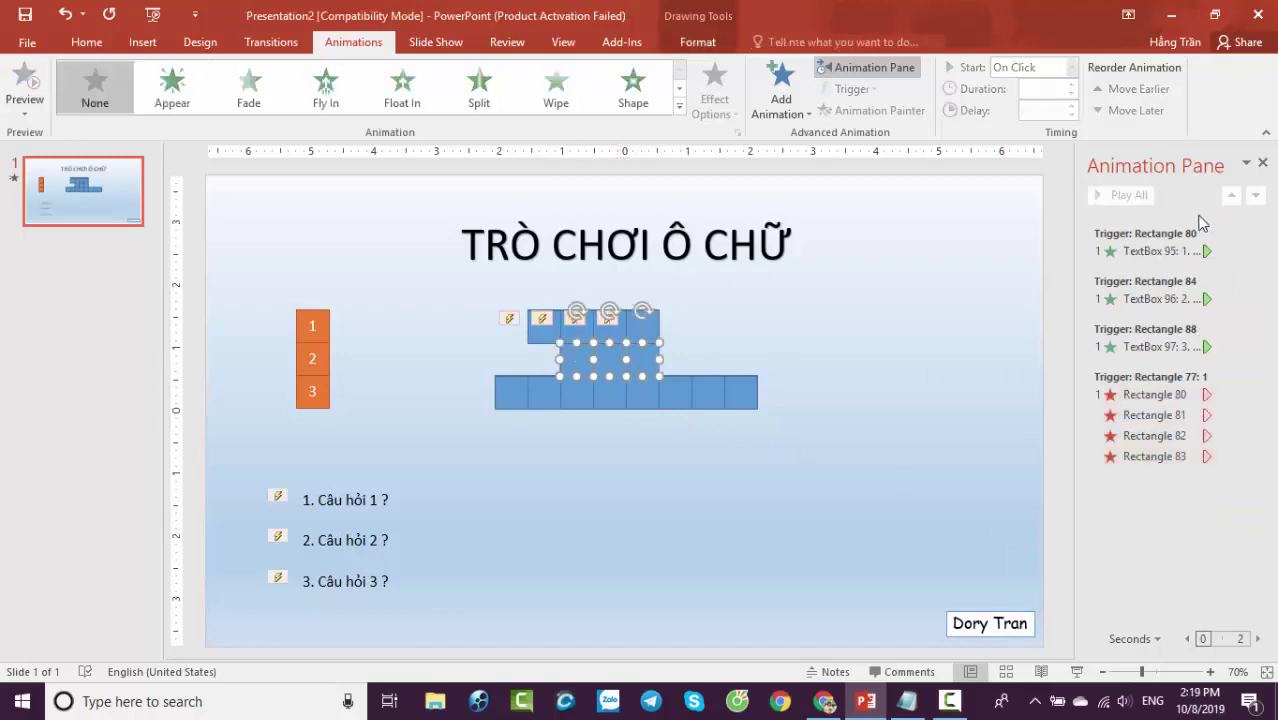
pyautogui.click(679, 105)
pyautogui.click(92, 476)
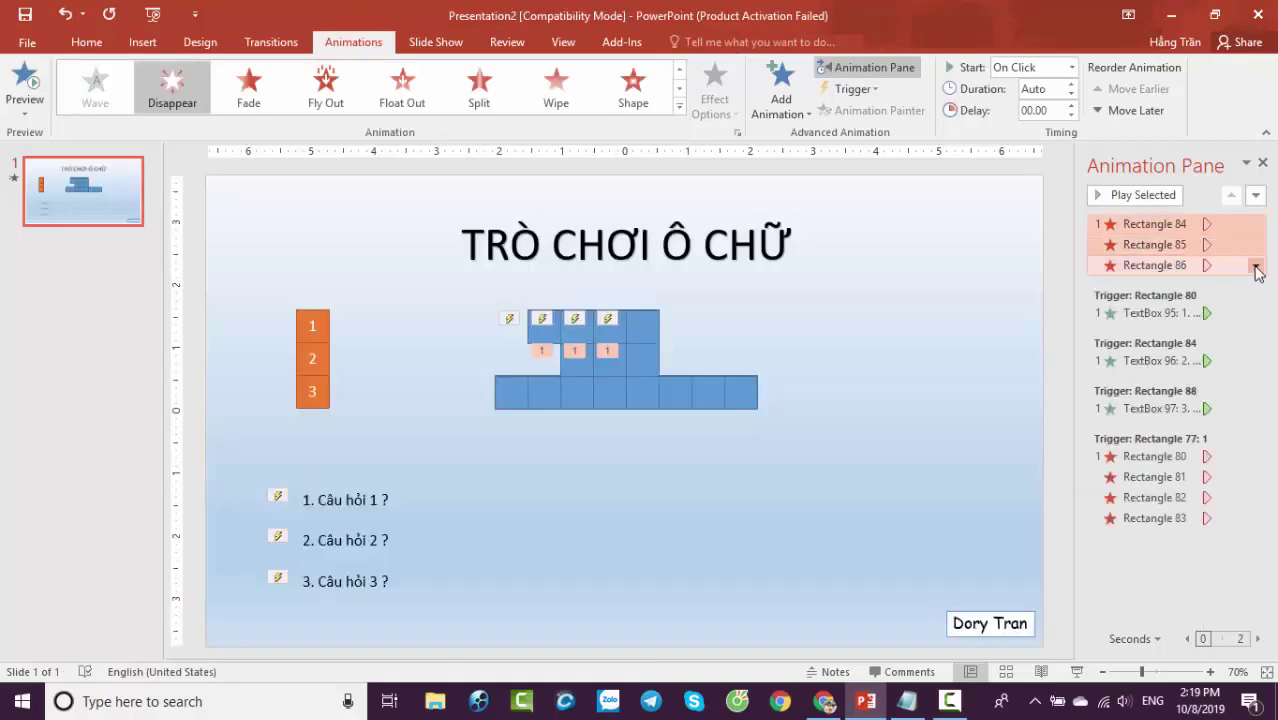
# Trigger their Disappear effect on click of Rectangle 78, orange square 2.
pyautogui.click(1255, 265)
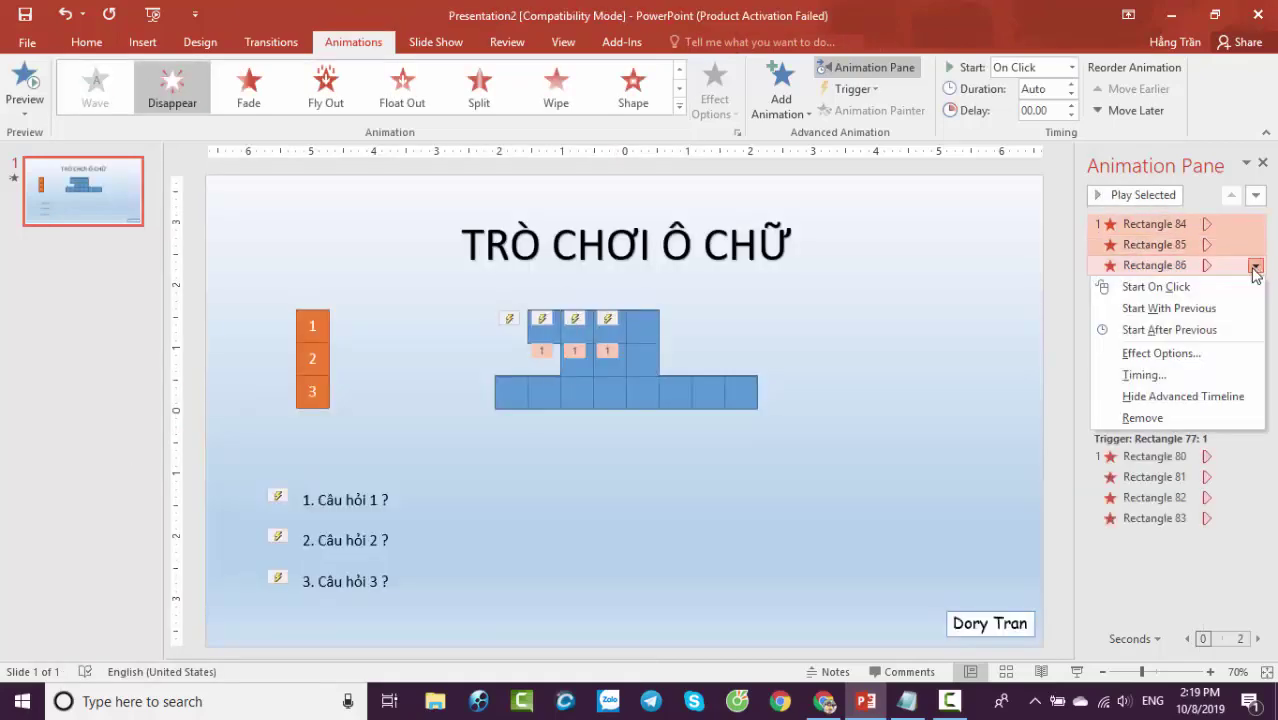
pyautogui.click(1190, 346)
pyautogui.click(850, 299)
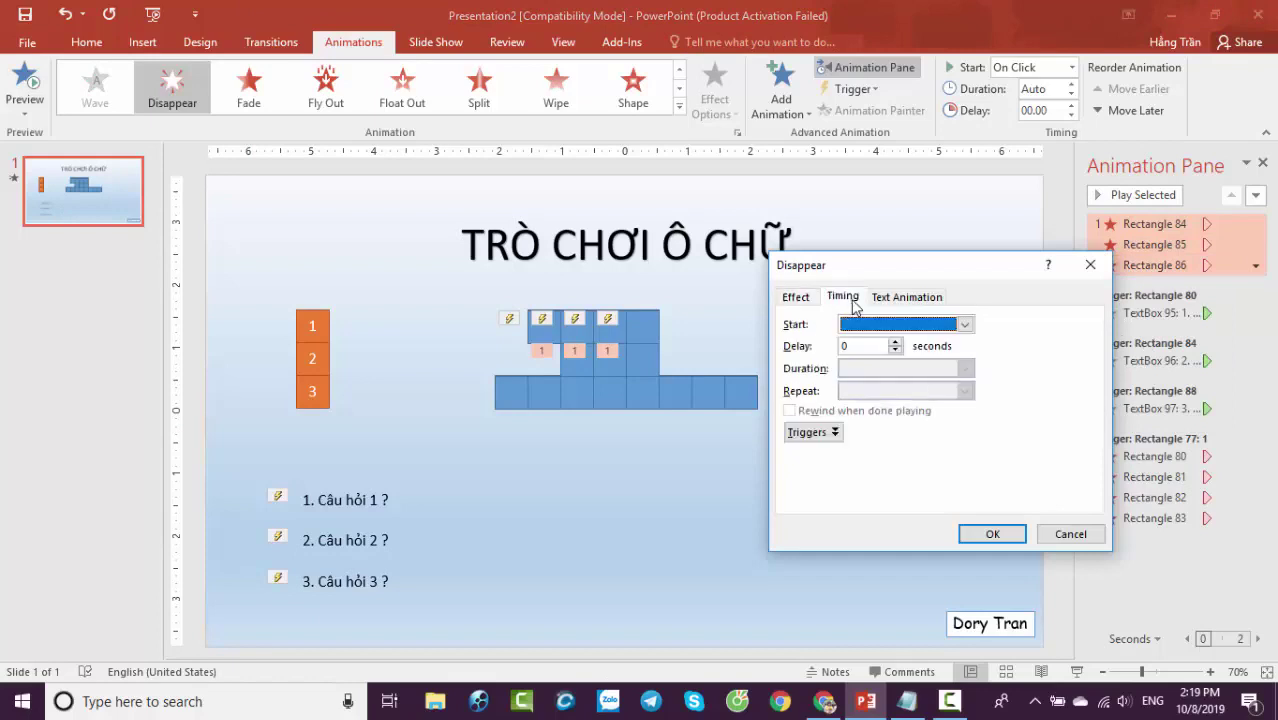
pyautogui.click(812, 432)
pyautogui.click(850, 473)
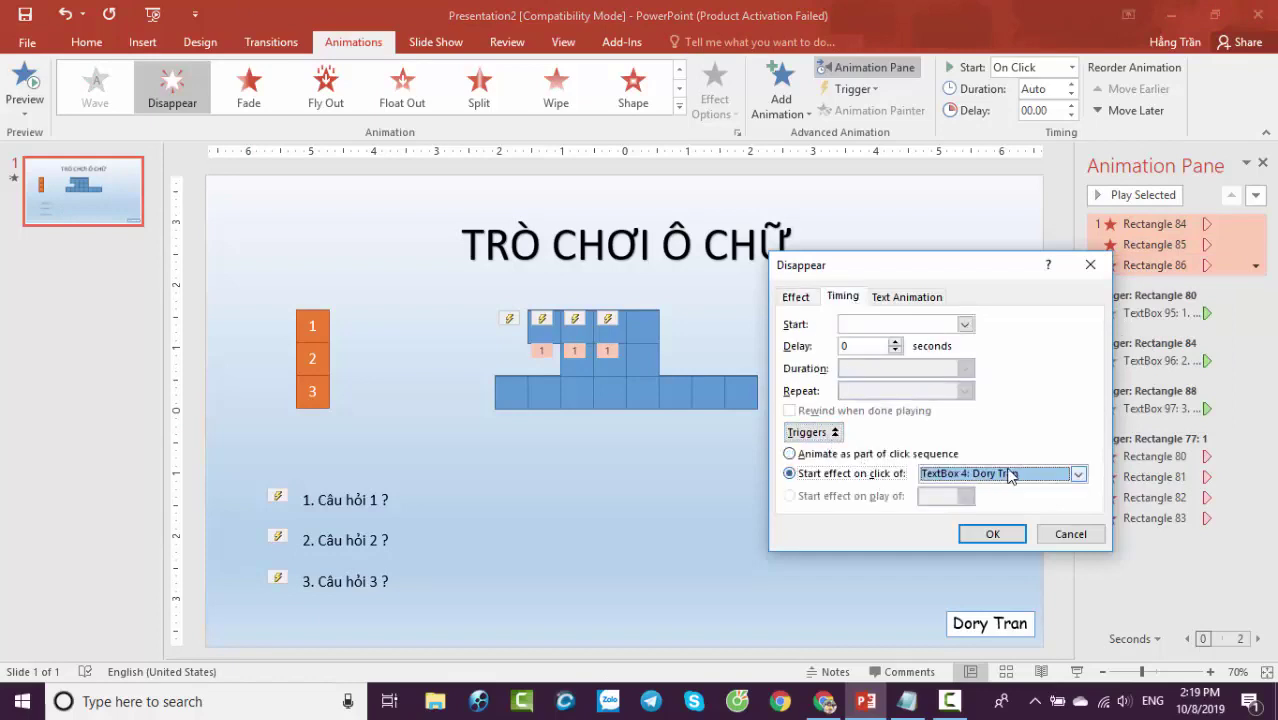
pyautogui.click(1012, 474)
pyautogui.scroll(-2, 976, 515)
pyautogui.scroll(-3, 976, 515)
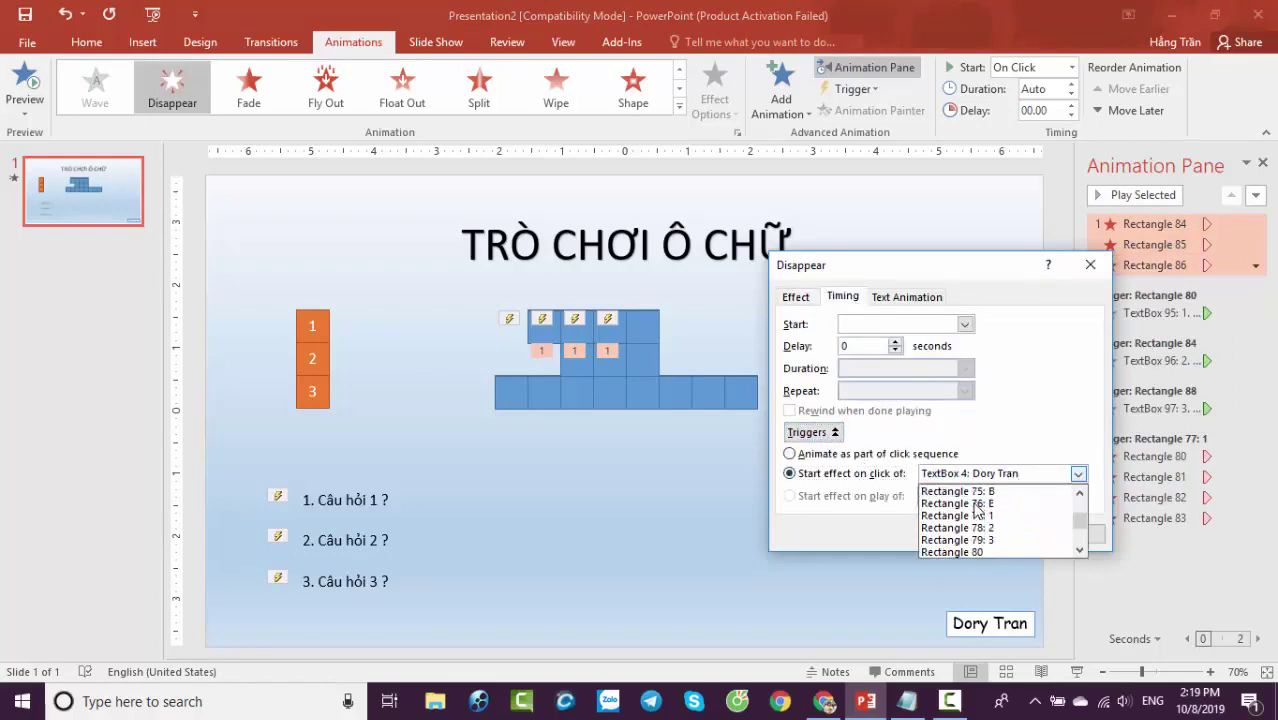
pyautogui.scroll(-2, 976, 515)
pyautogui.scroll(1, 976, 515)
pyautogui.click(955, 491)
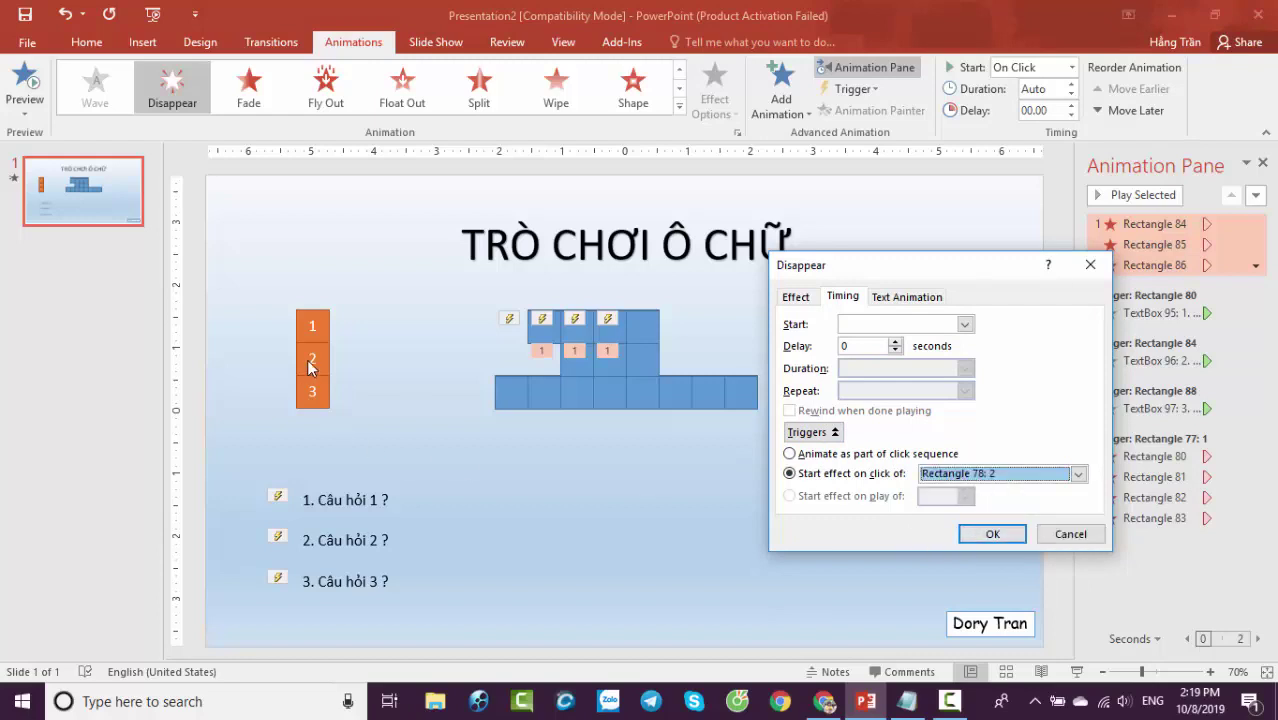
pyautogui.click(992, 533)
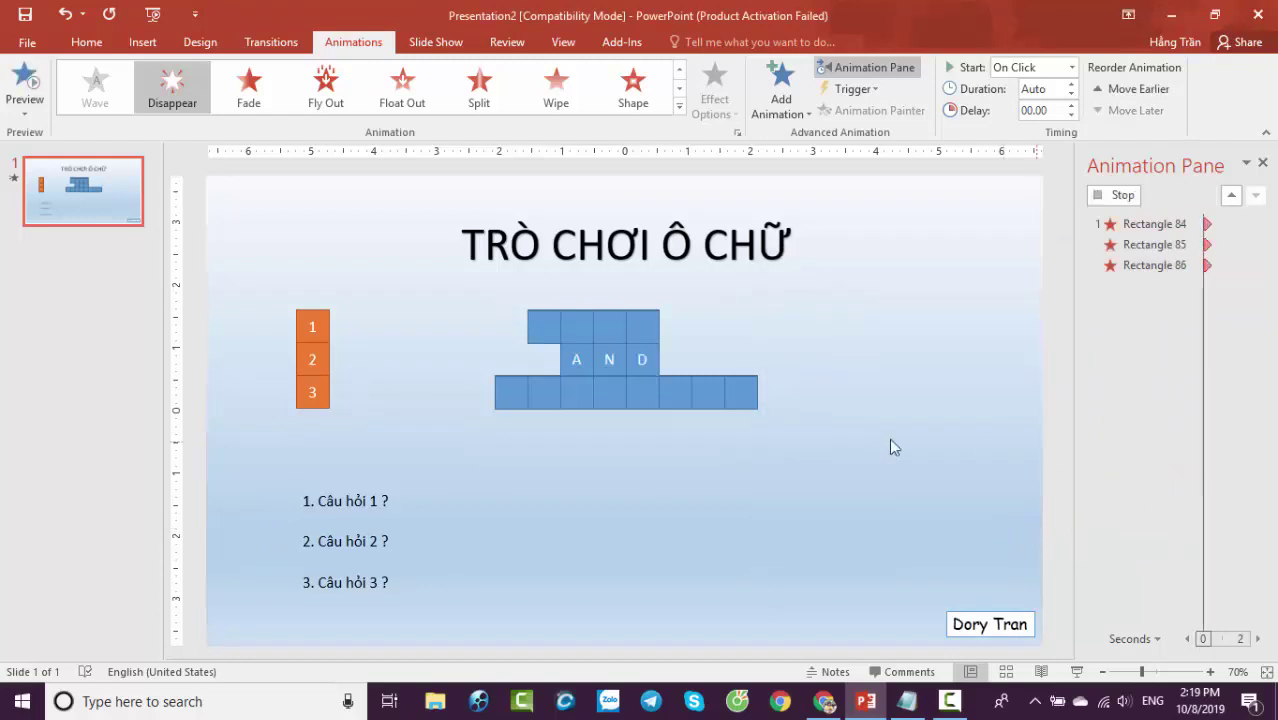
pyautogui.click(525, 397)
# Give all eight squares covering SUBCRIBE a Disappear exit effect.
pyautogui.keyDown('shift'); pyautogui.click(548, 395); pyautogui.keyUp('shift')
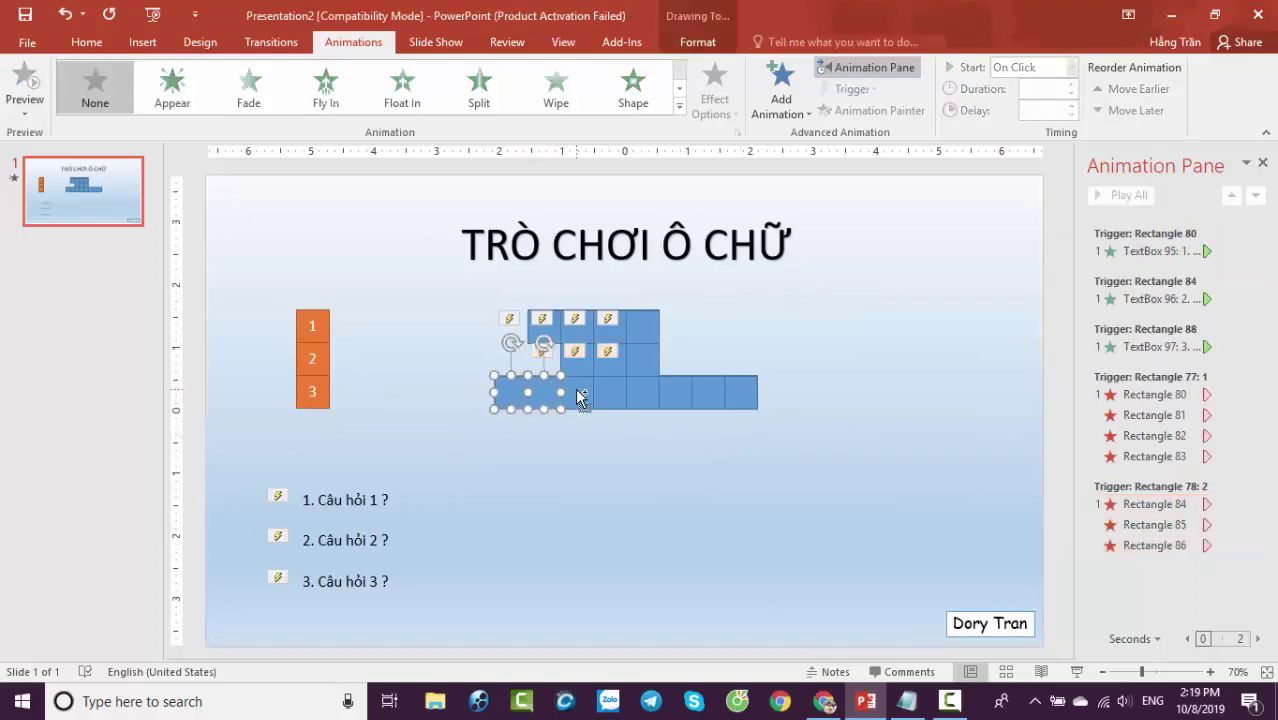
pyautogui.keyDown('shift'); pyautogui.click(582, 395); pyautogui.keyUp('shift')
pyautogui.keyDown('shift'); pyautogui.click(622, 397); pyautogui.keyUp('shift')
pyautogui.keyDown('shift'); pyautogui.click(645, 395); pyautogui.keyUp('shift')
pyautogui.keyDown('shift'); pyautogui.click(677, 395); pyautogui.keyUp('shift')
pyautogui.keyDown('shift'); pyautogui.click(709, 395); pyautogui.keyUp('shift')
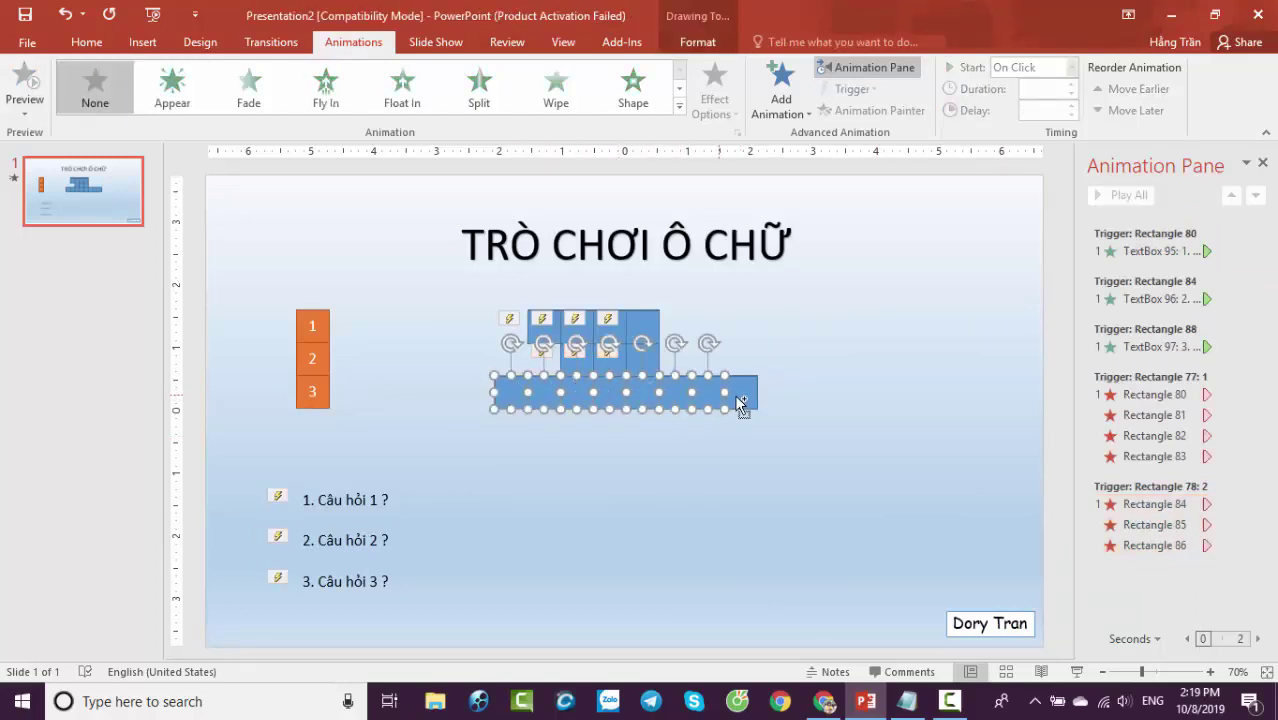
pyautogui.keyDown('shift'); pyautogui.click(736, 394); pyautogui.keyUp('shift')
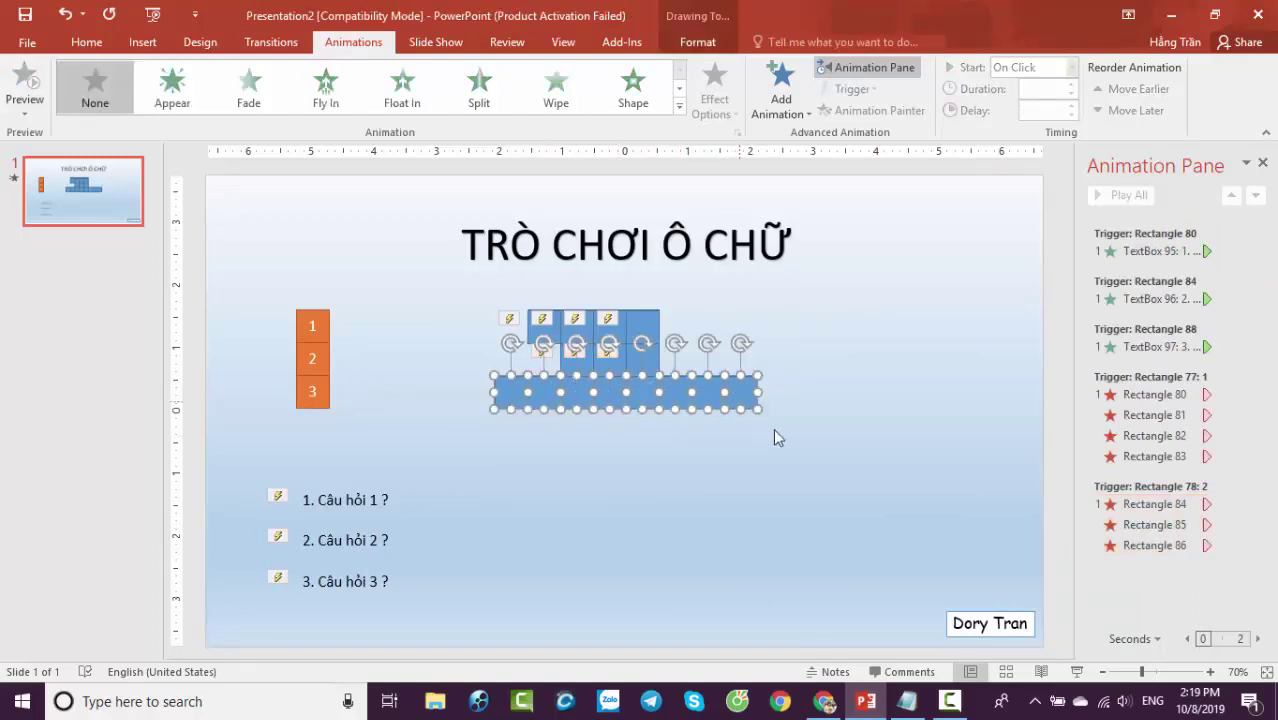
pyautogui.click(679, 104)
pyautogui.click(92, 480)
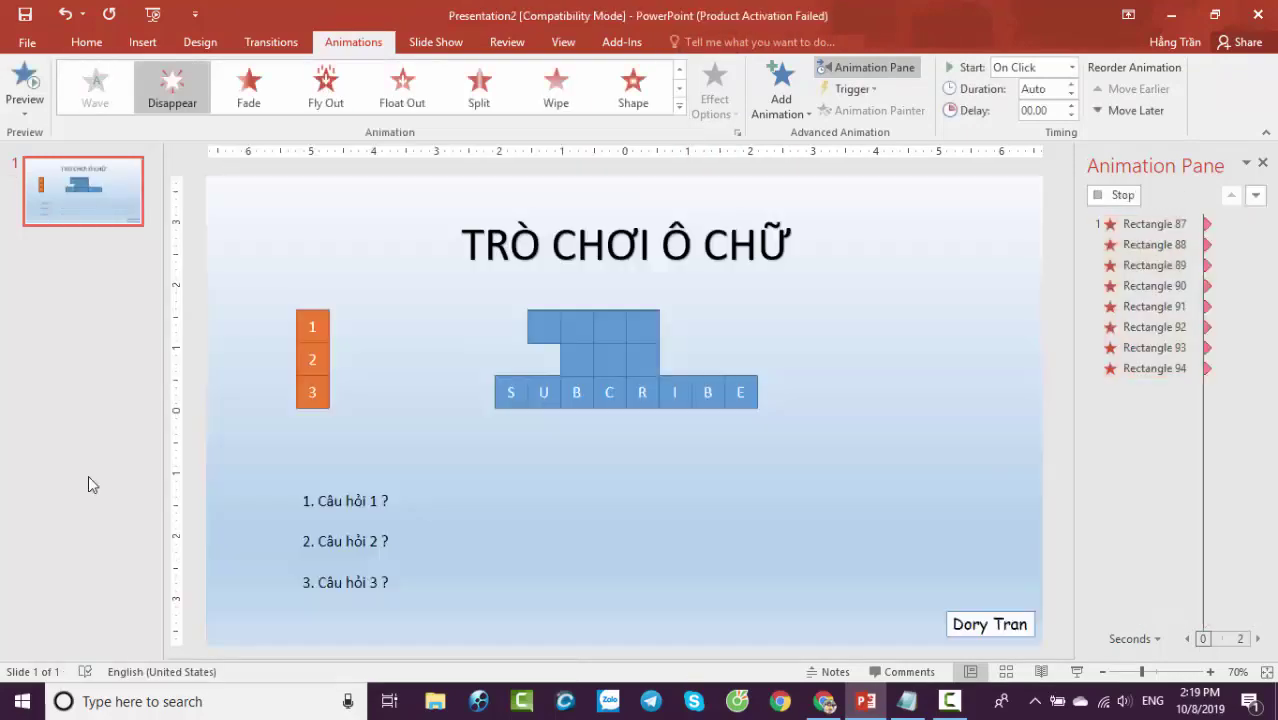
# Trigger their Disappear effect on click of Rectangle 79, orange square 3.
pyautogui.click(1239, 368)
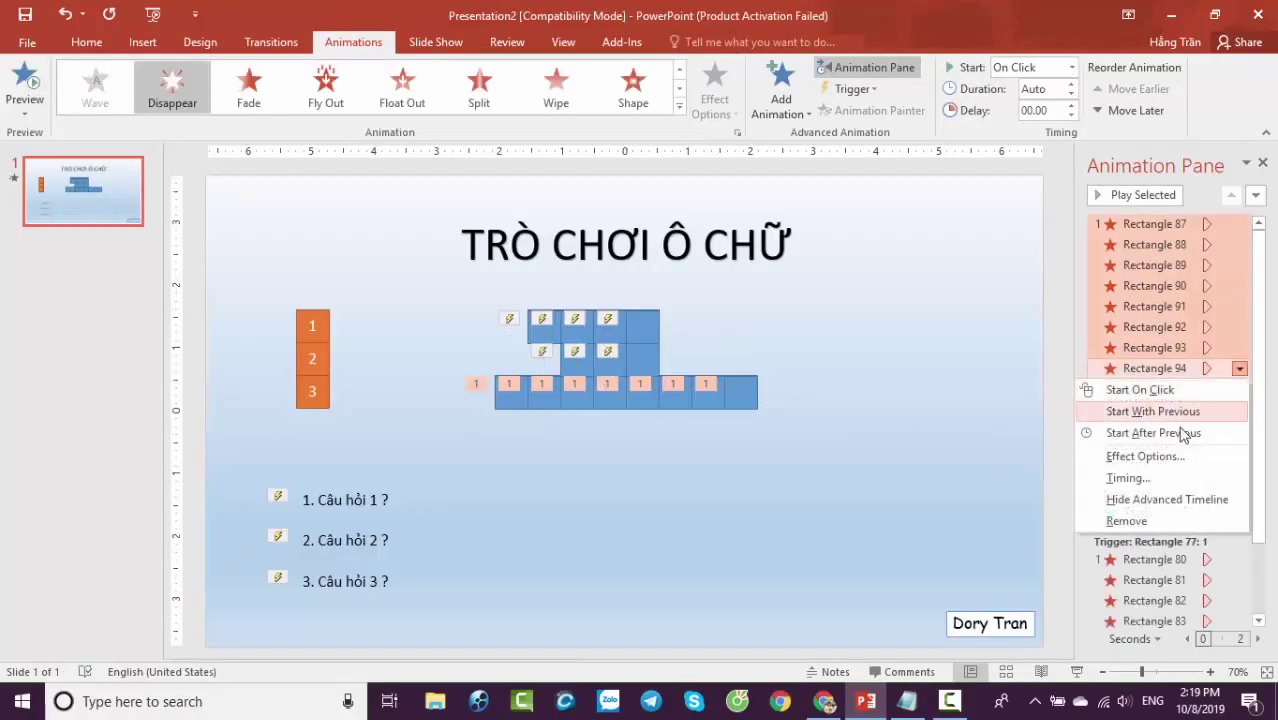
pyautogui.click(1145, 456)
pyautogui.click(842, 297)
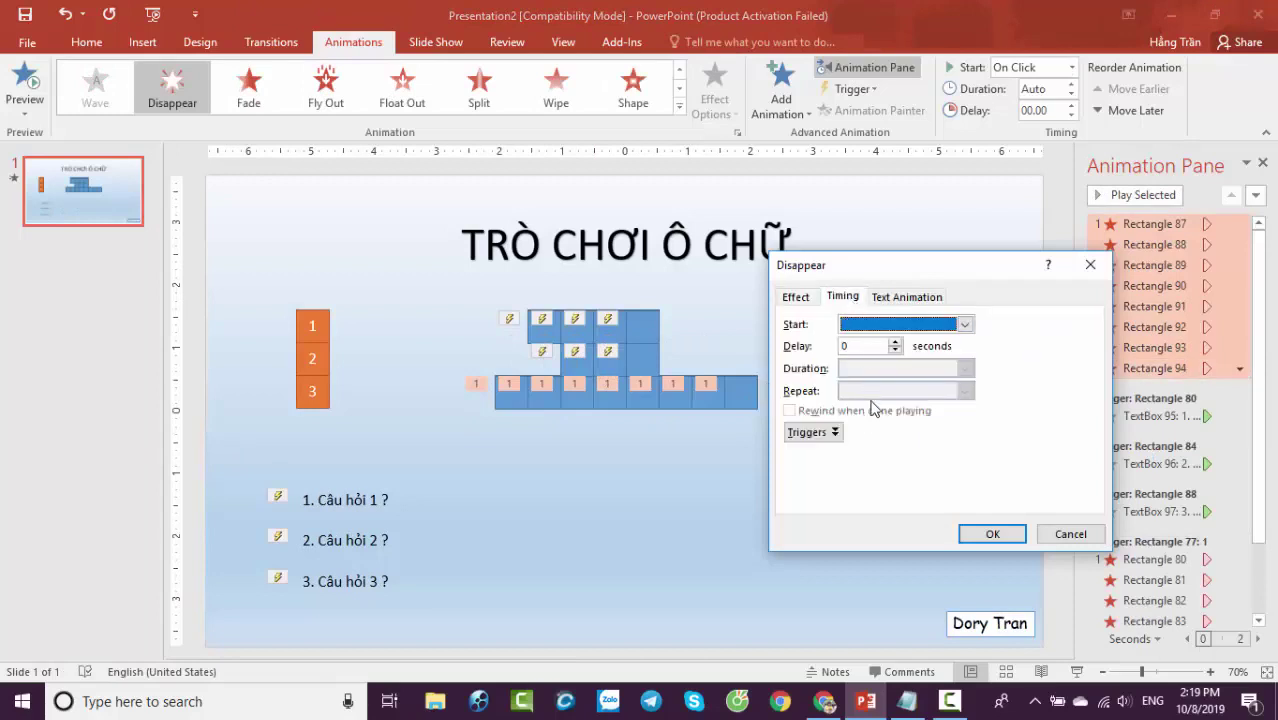
pyautogui.click(825, 432)
pyautogui.click(884, 473)
pyautogui.click(1000, 476)
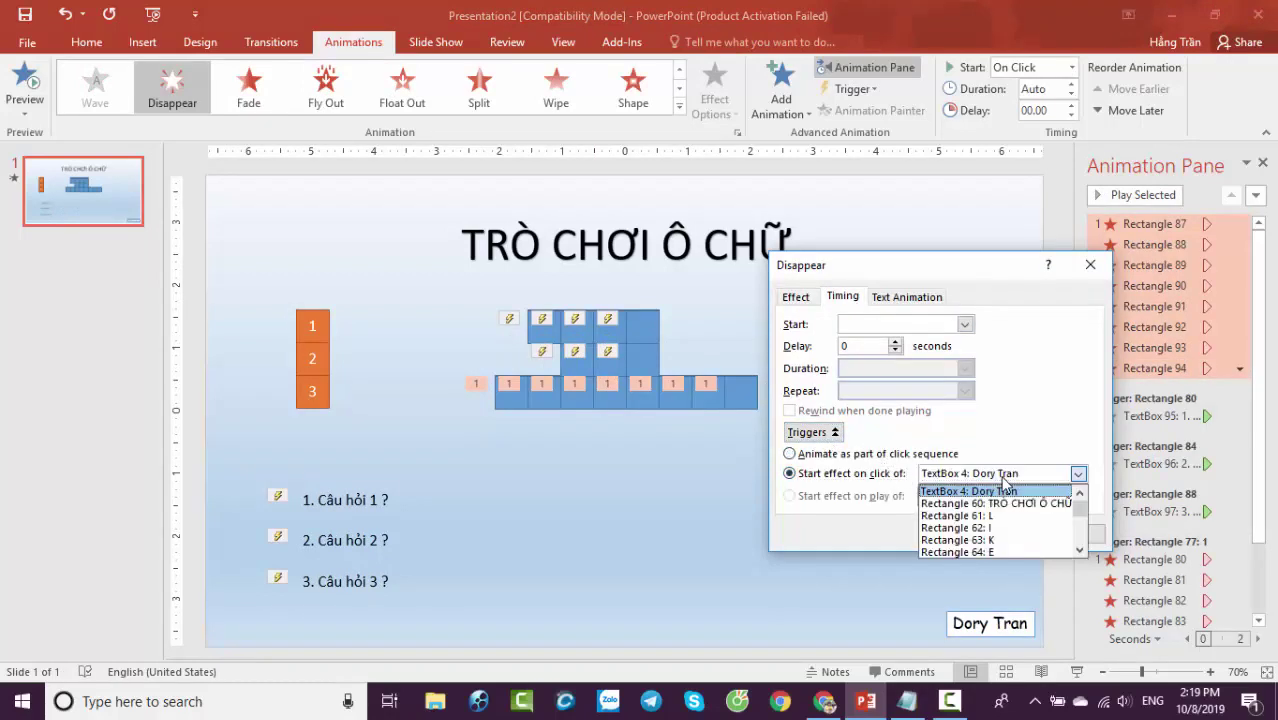
pyautogui.scroll(-3, 1002, 520)
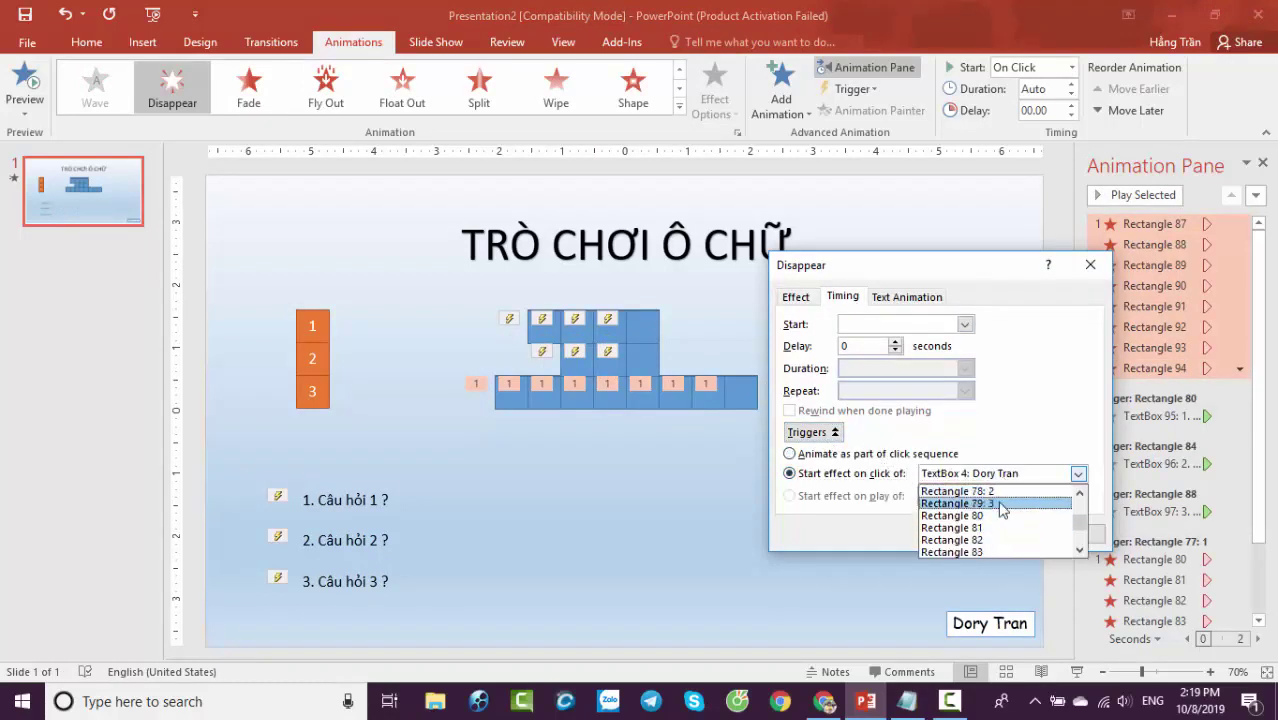
pyautogui.click(1002, 504)
pyautogui.click(998, 530)
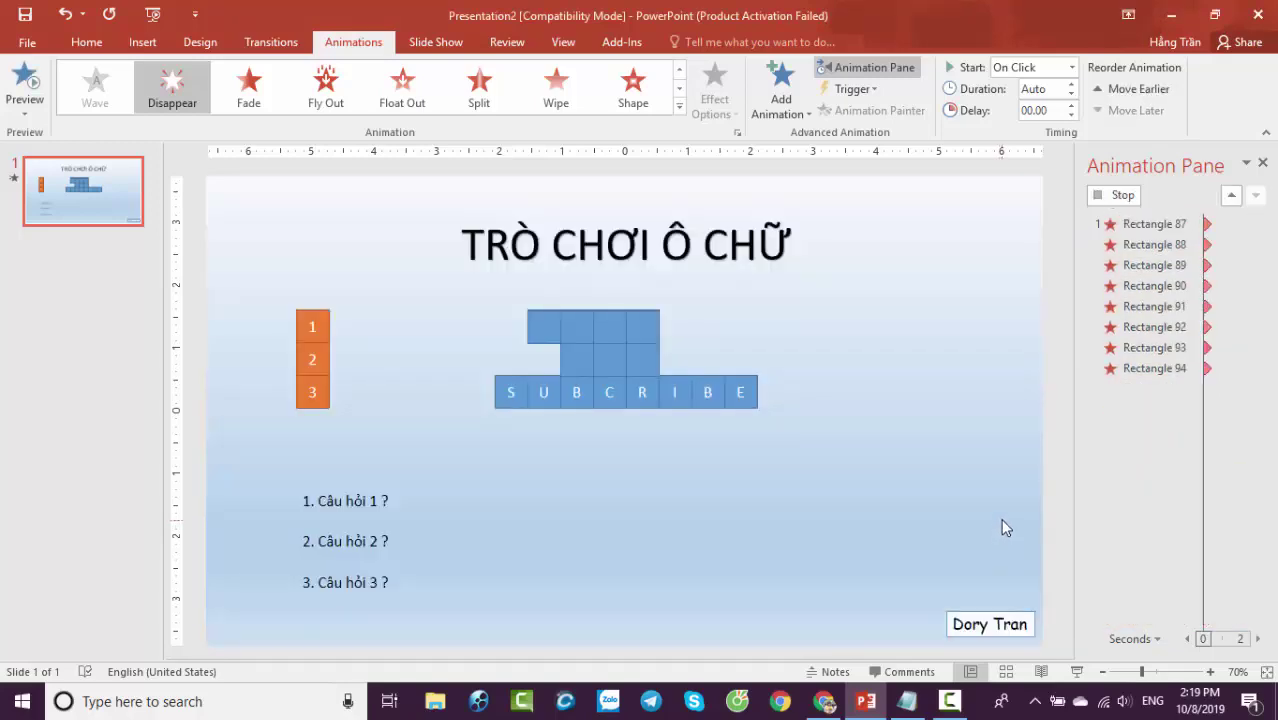
pyautogui.click(918, 466)
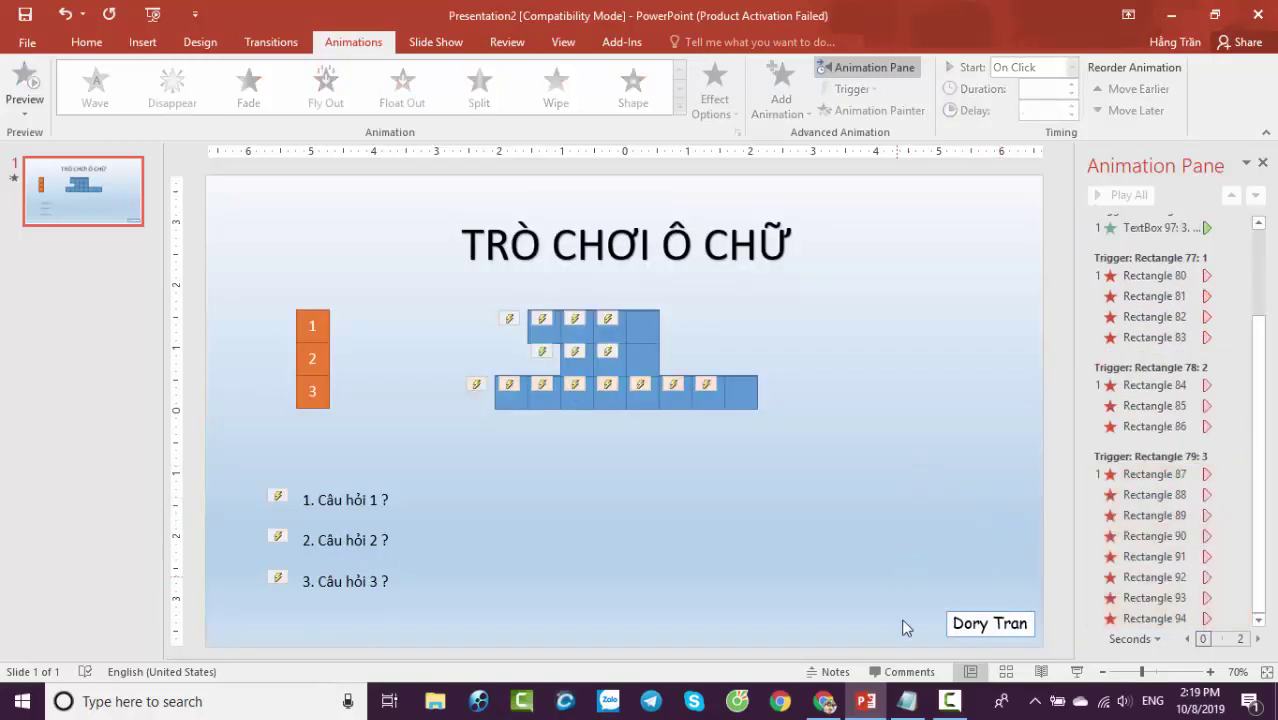
pyautogui.click(907, 701)
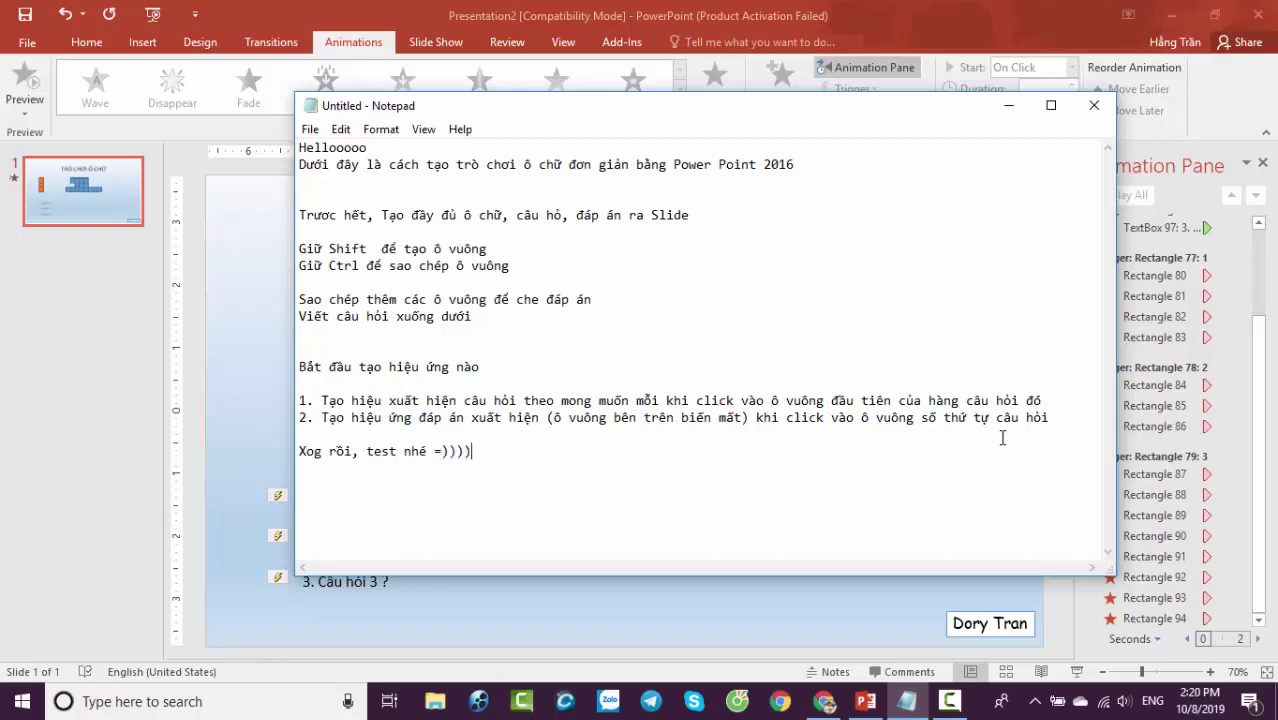
# Bring the PowerPoint crossword slide back in front of Notepad.
pyautogui.click(610, 627)
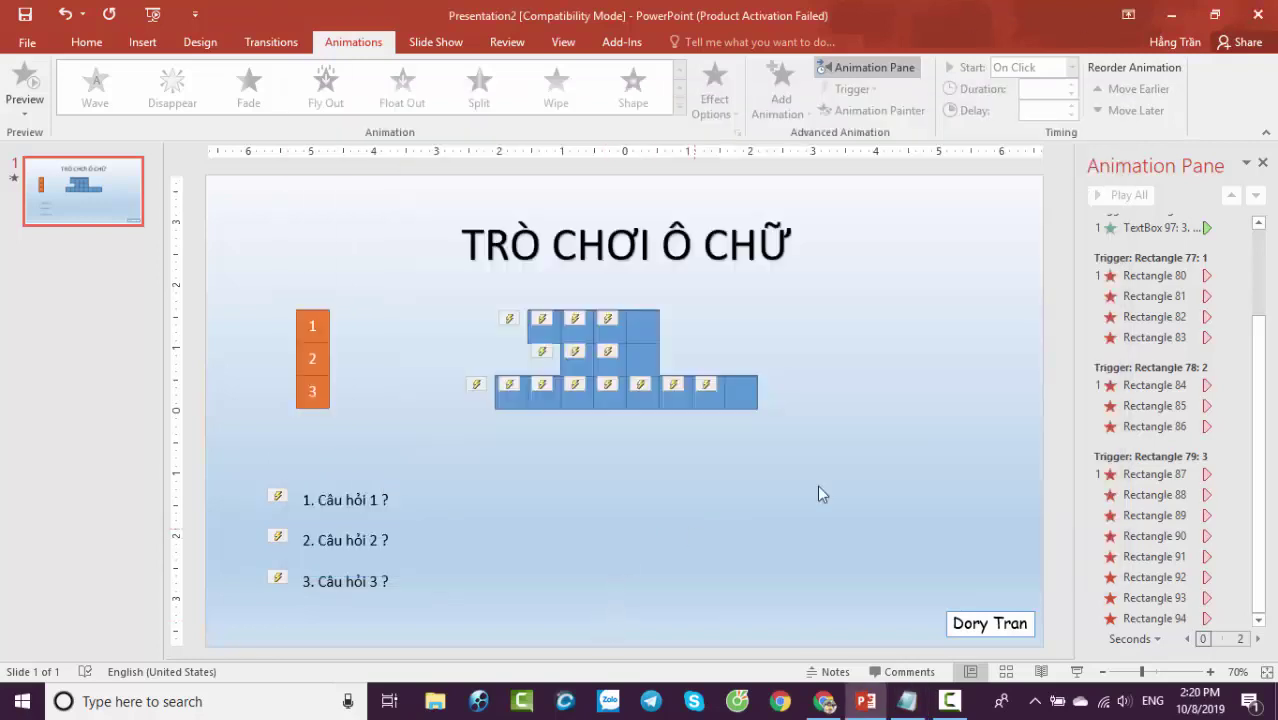
pyautogui.click(1076, 671)
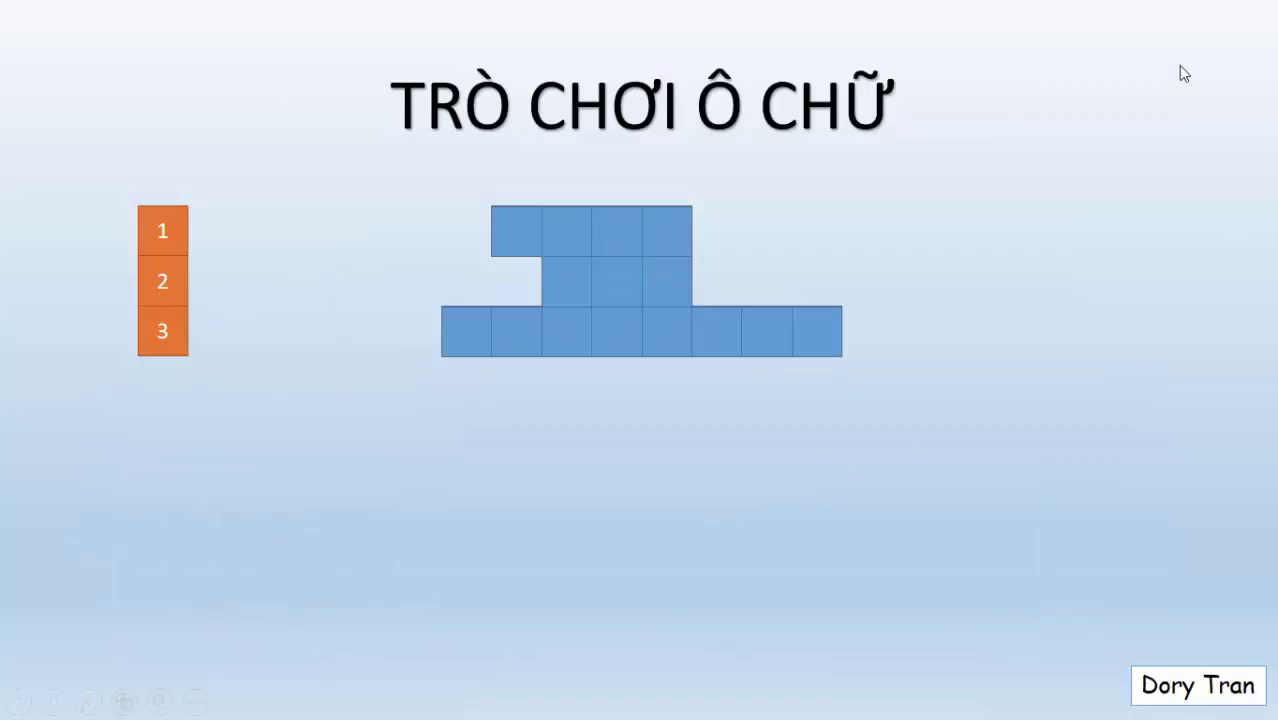
pyautogui.click(577, 302)
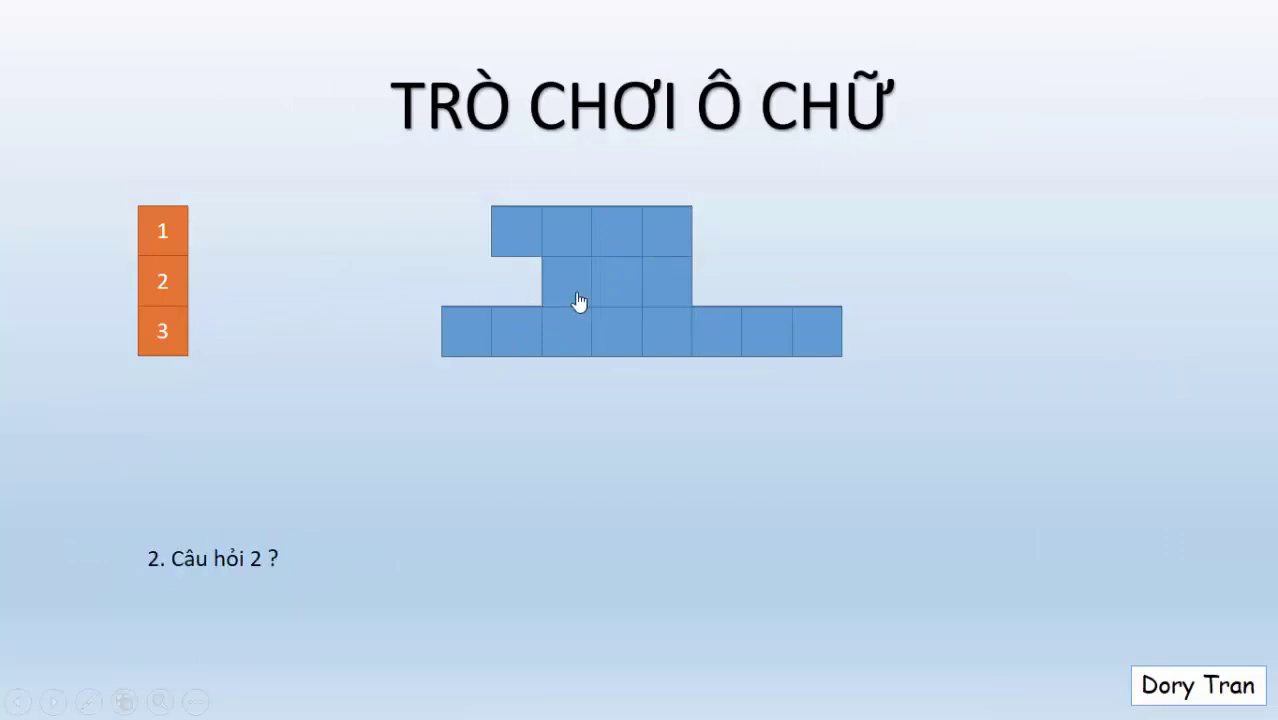
pyautogui.click(162, 292)
pyautogui.click(170, 236)
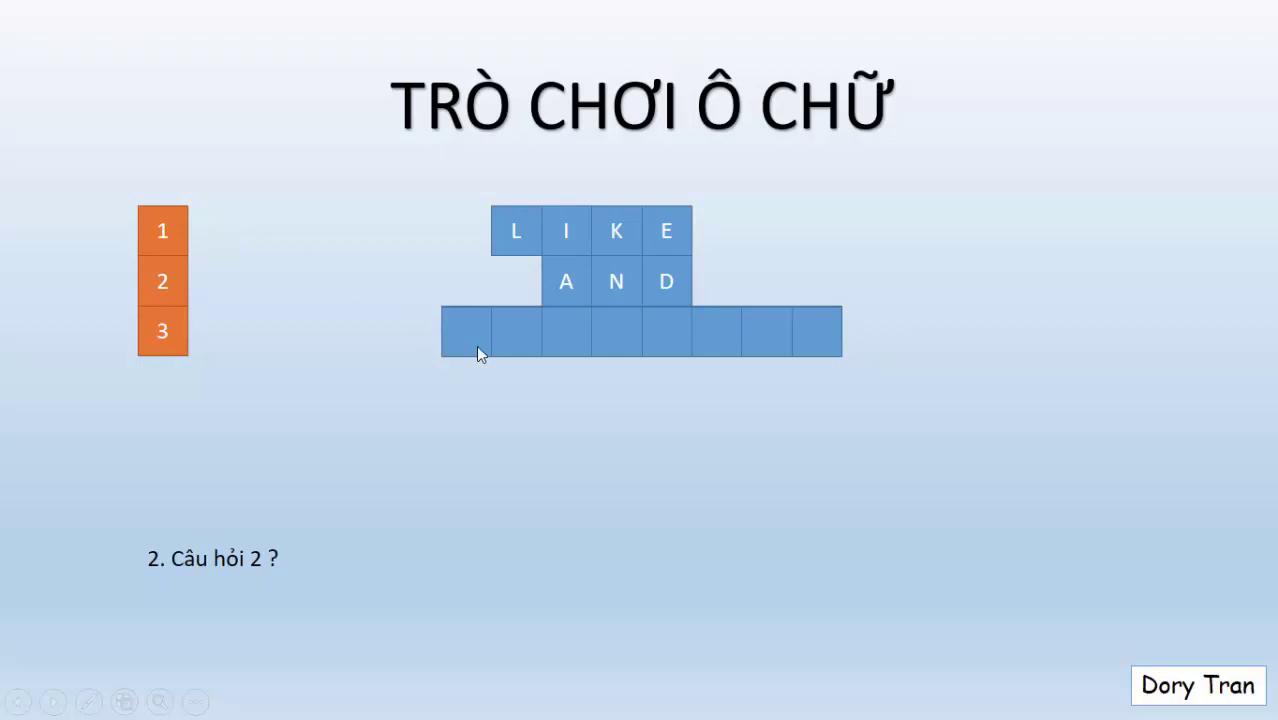
pyautogui.click(513, 238)
pyautogui.rightClick(506, 262)
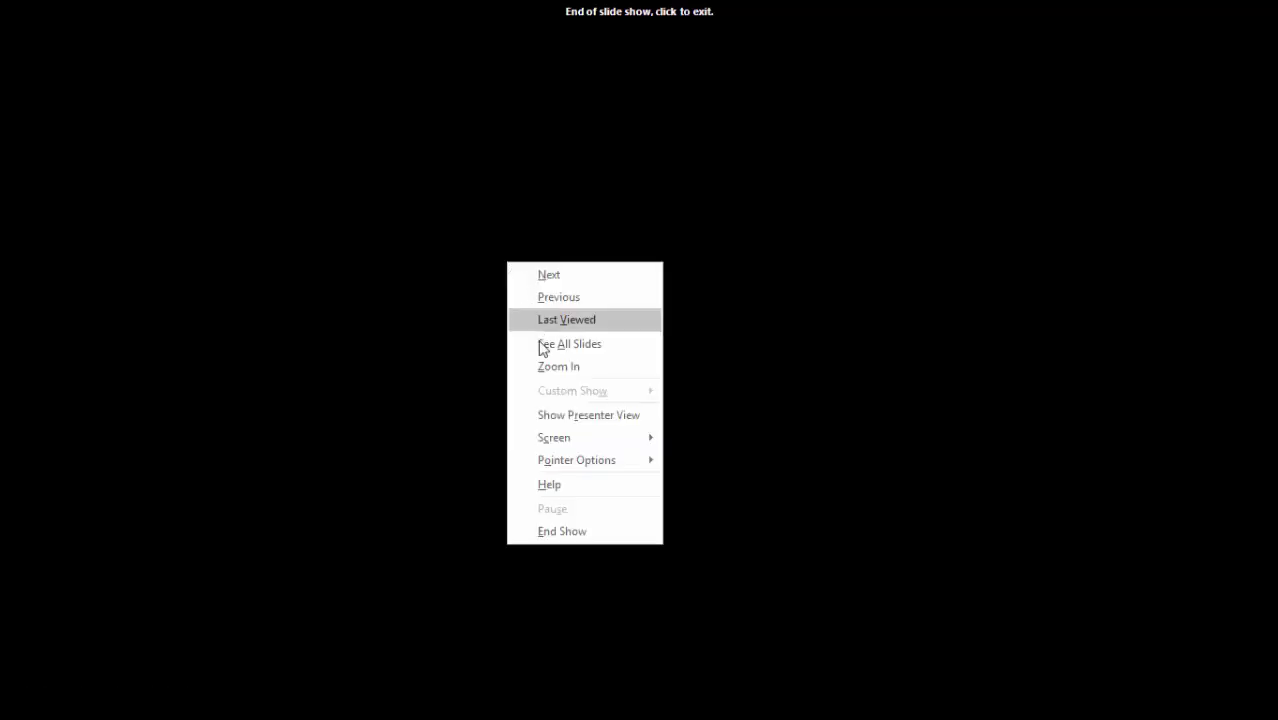
pyautogui.click(596, 533)
pyautogui.click(1076, 690)
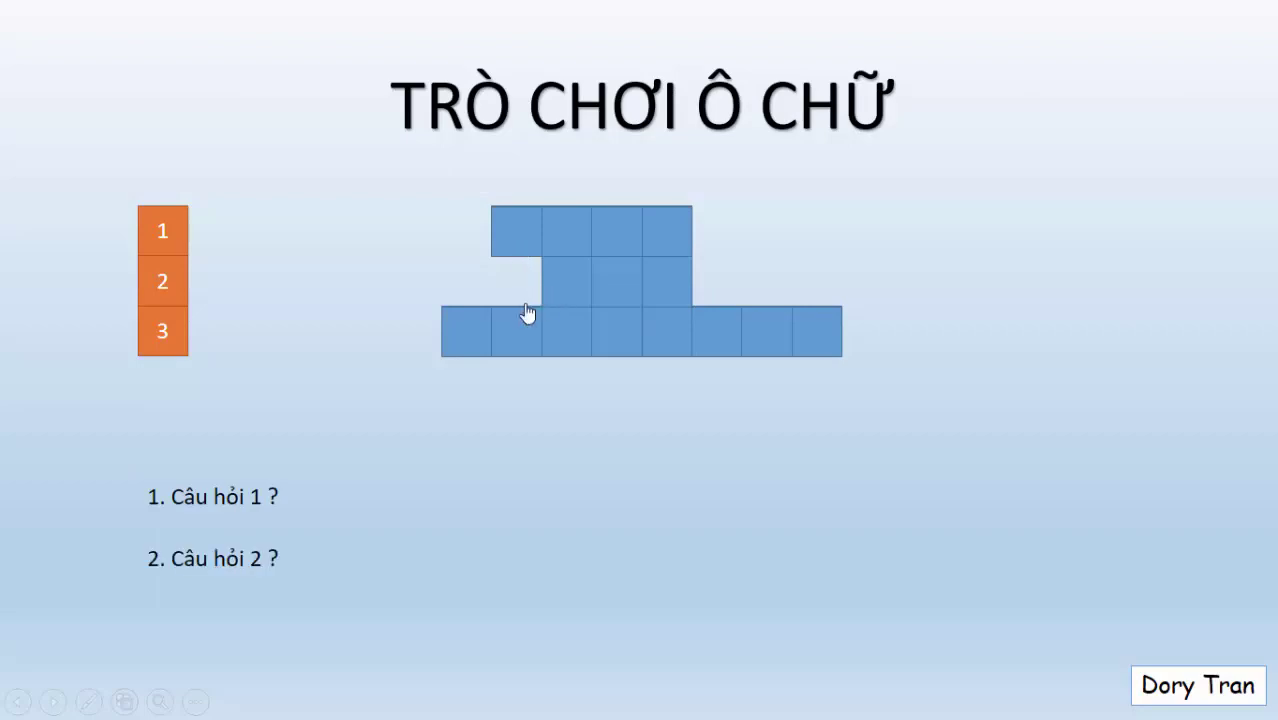
pyautogui.click(467, 338)
pyautogui.rightClick(464, 266)
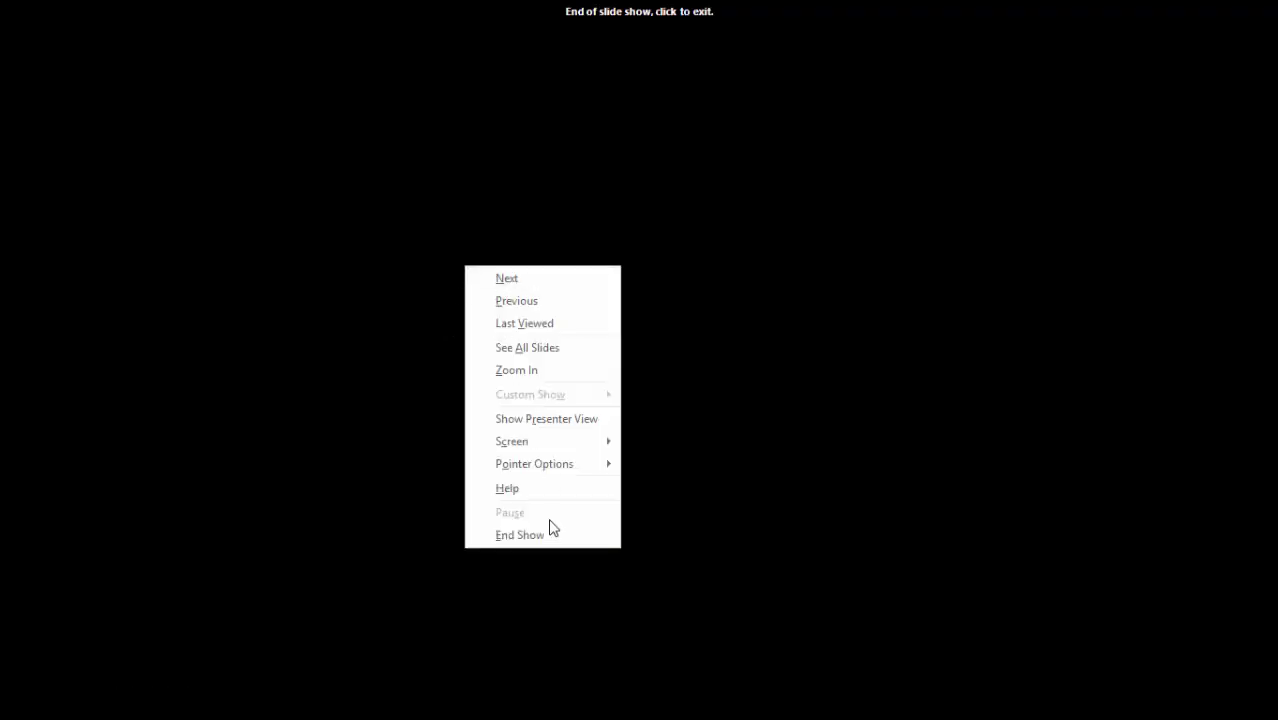
pyautogui.click(551, 533)
pyautogui.click(1076, 671)
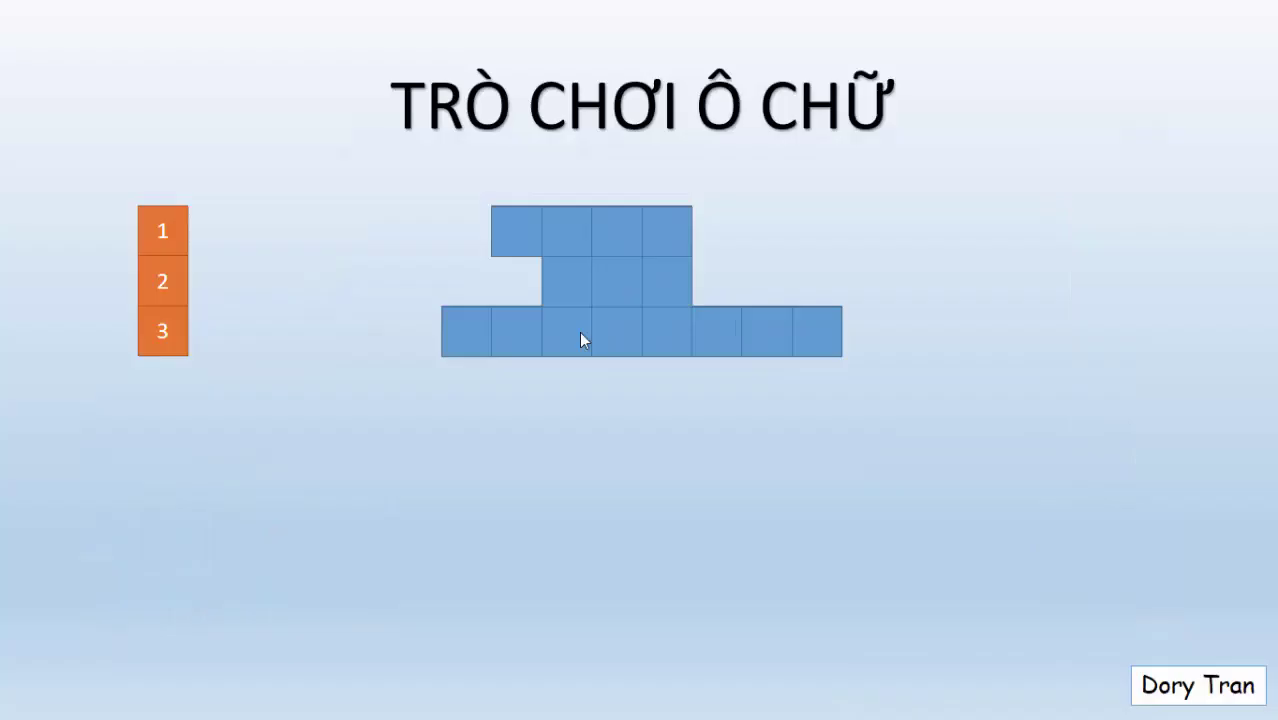
pyautogui.click(160, 240)
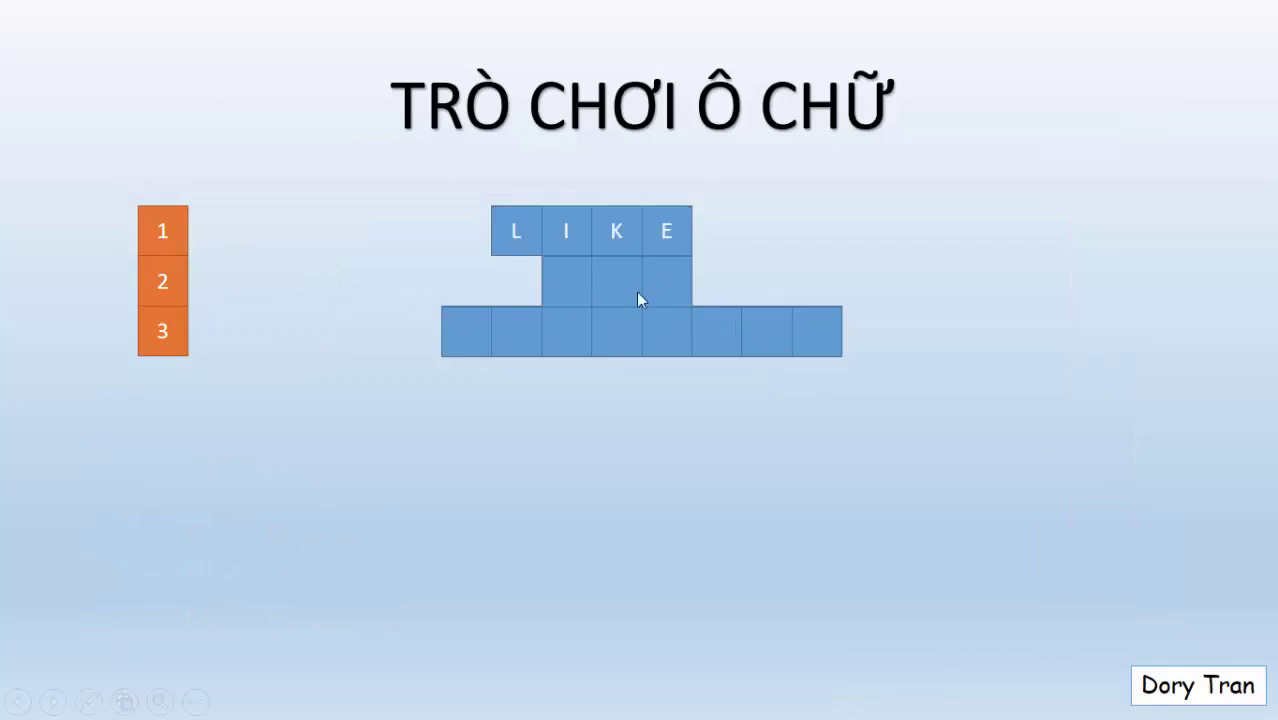
pyautogui.click(481, 288)
pyautogui.click(145, 289)
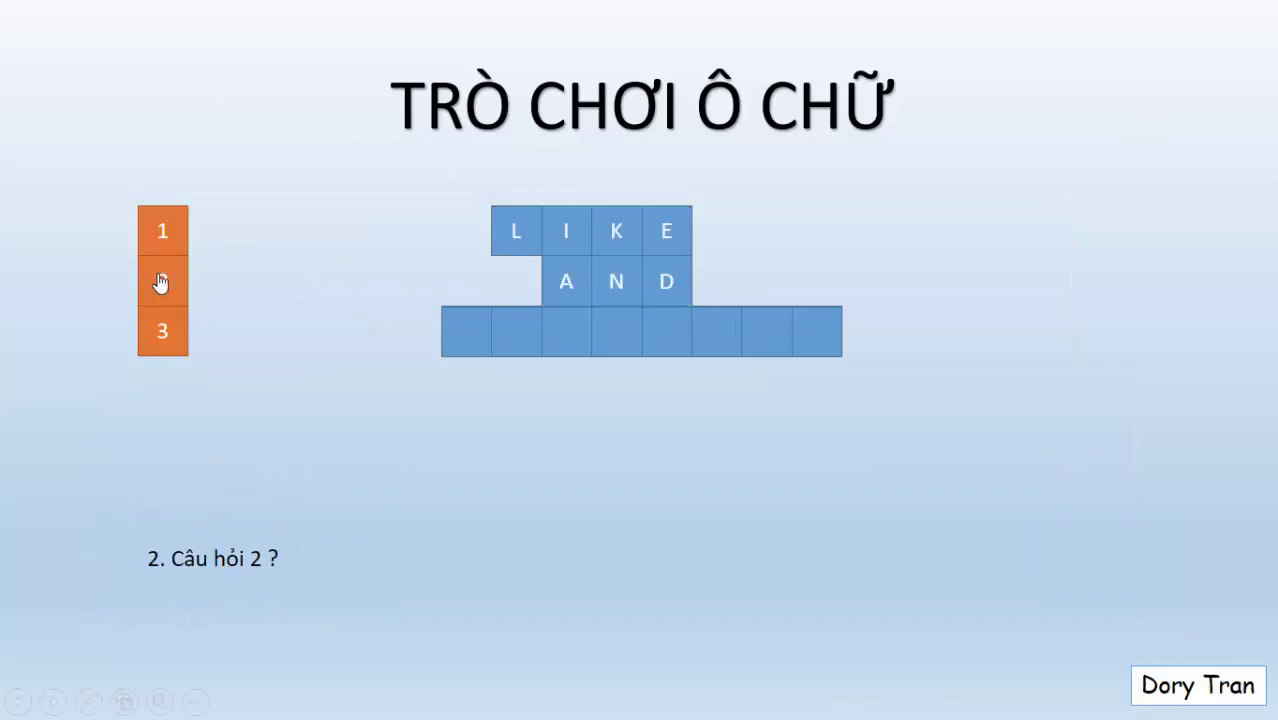
pyautogui.rightClick(1043, 268)
# End the slide show and overwrite the Notepad notes with a closing line starting 'Thanks for'.
pyautogui.click(1100, 535)
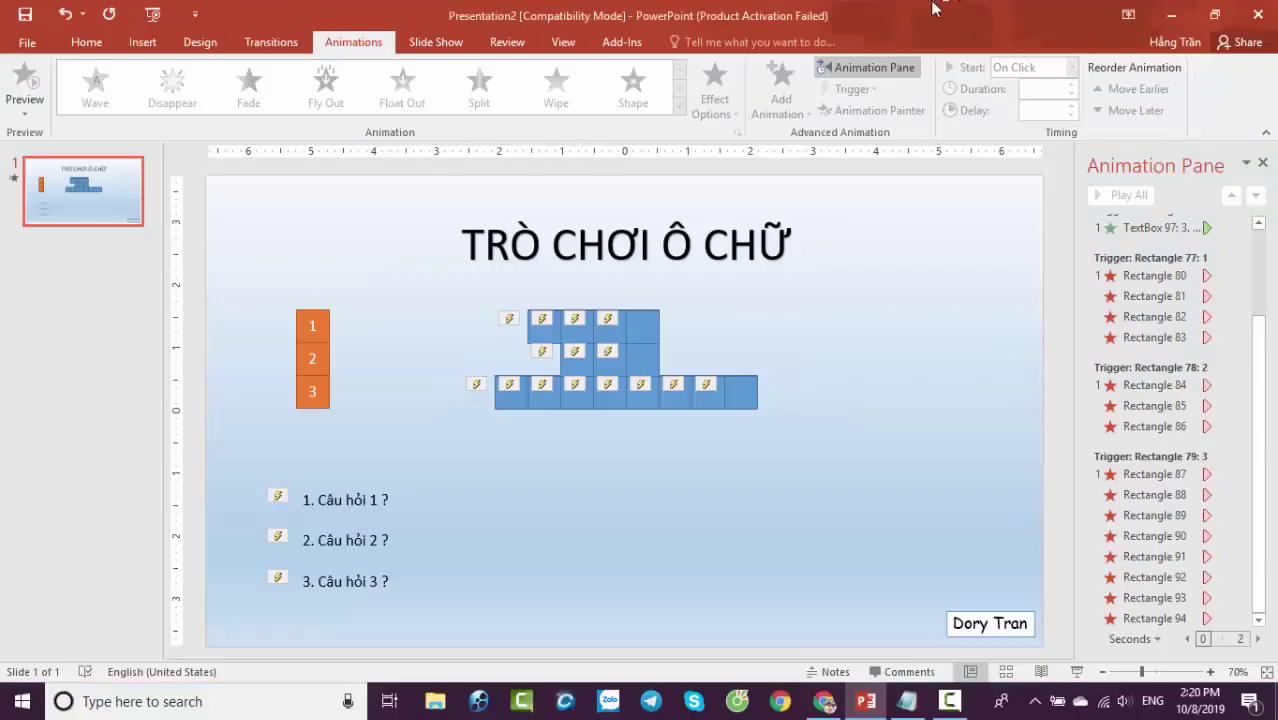
pyautogui.click(906, 701)
pyautogui.moveTo(673, 501); pyautogui.dragTo(3, 57)
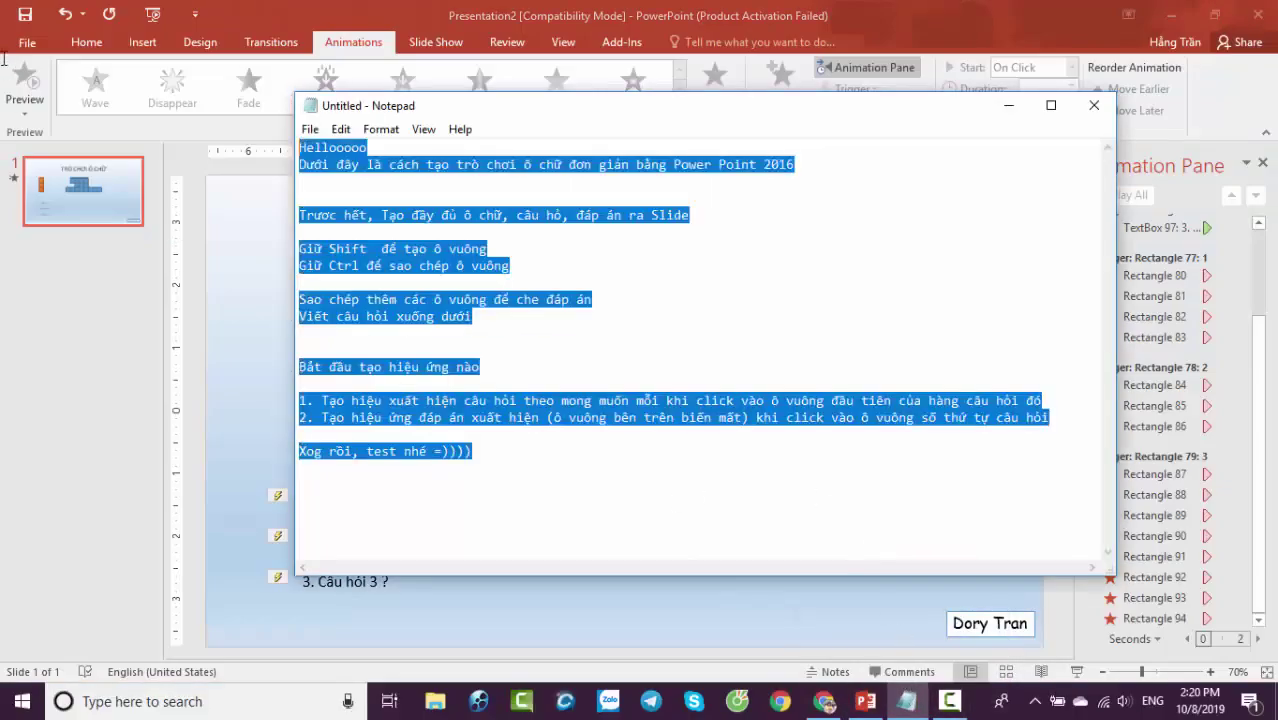
pyautogui.write('Thanks for watchin =))))))')
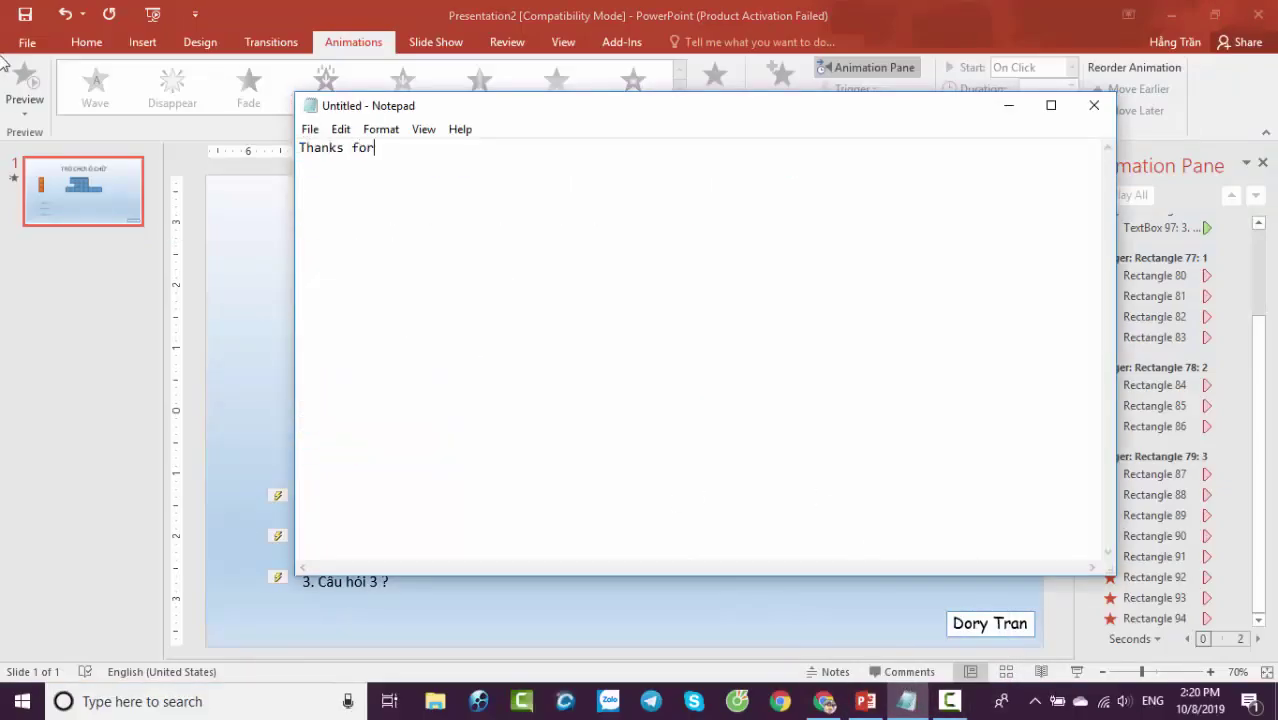